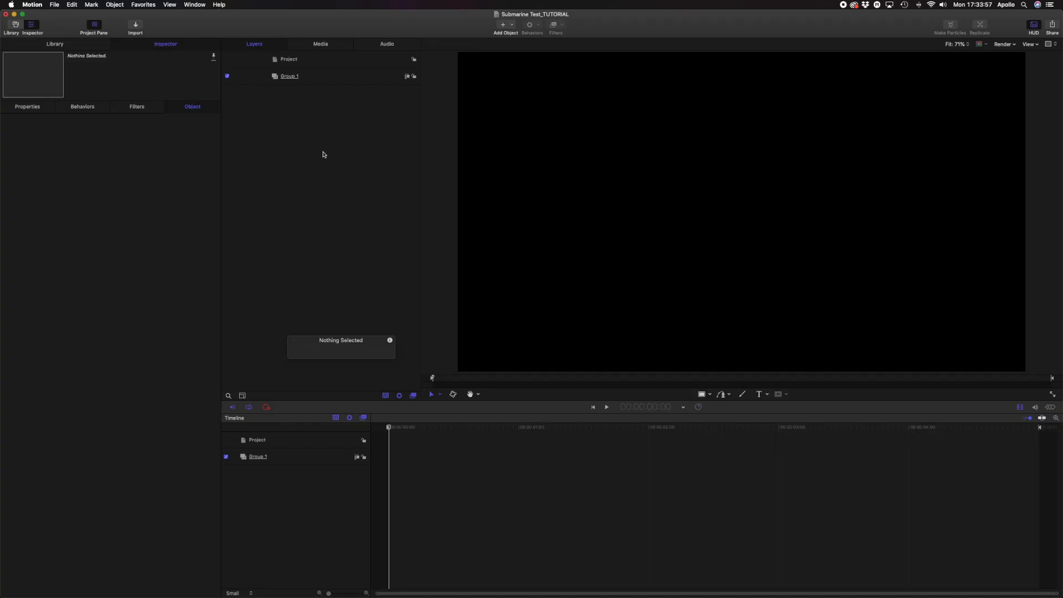
Step: Add the motionVFX mO2 generator to Group 1
left_click(318, 78)
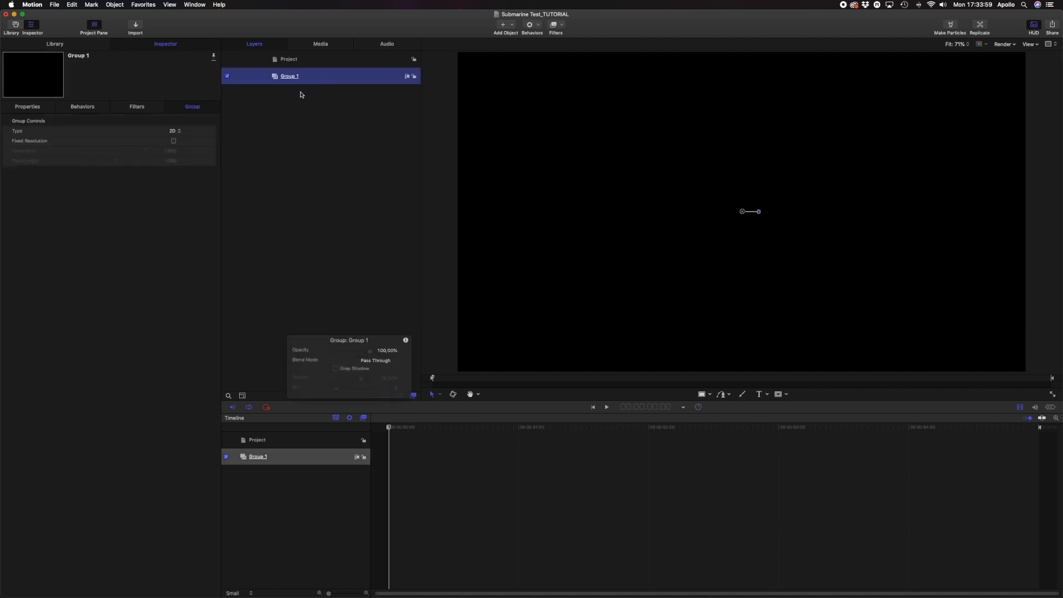
left_click(514, 24)
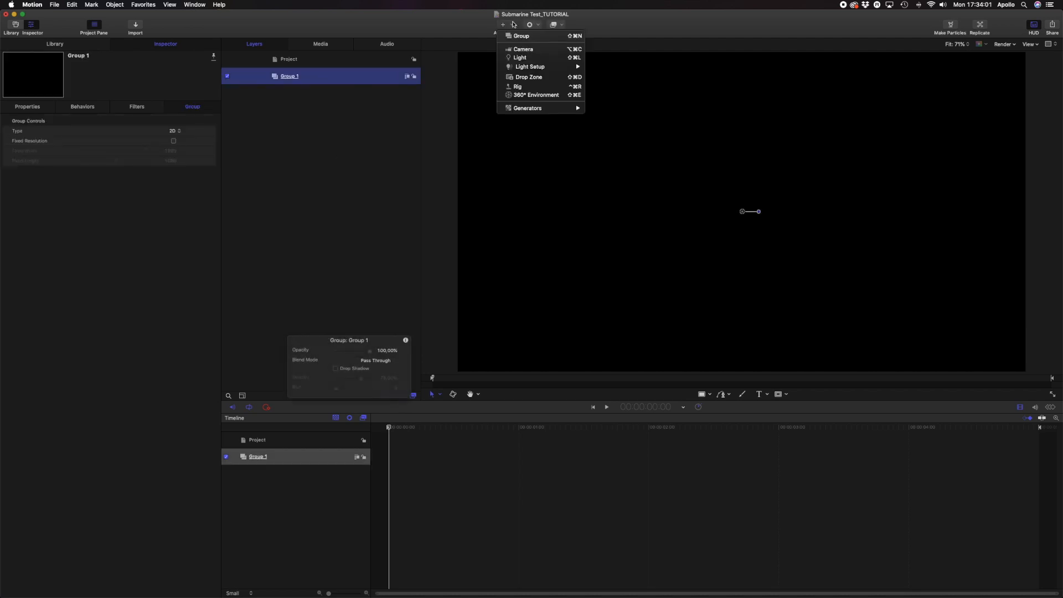
mouse_move(570, 111)
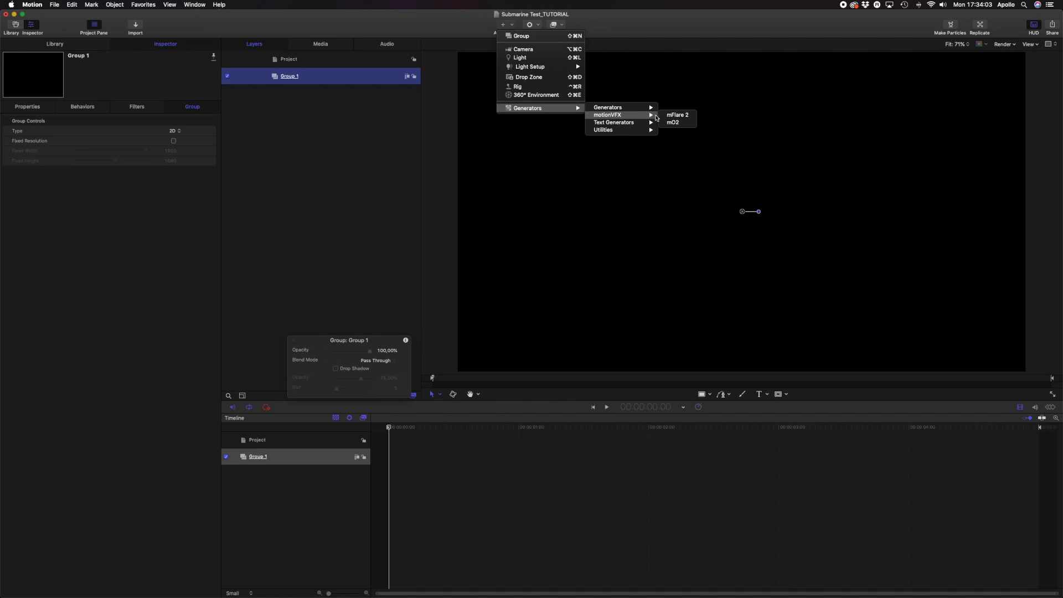
left_click(673, 122)
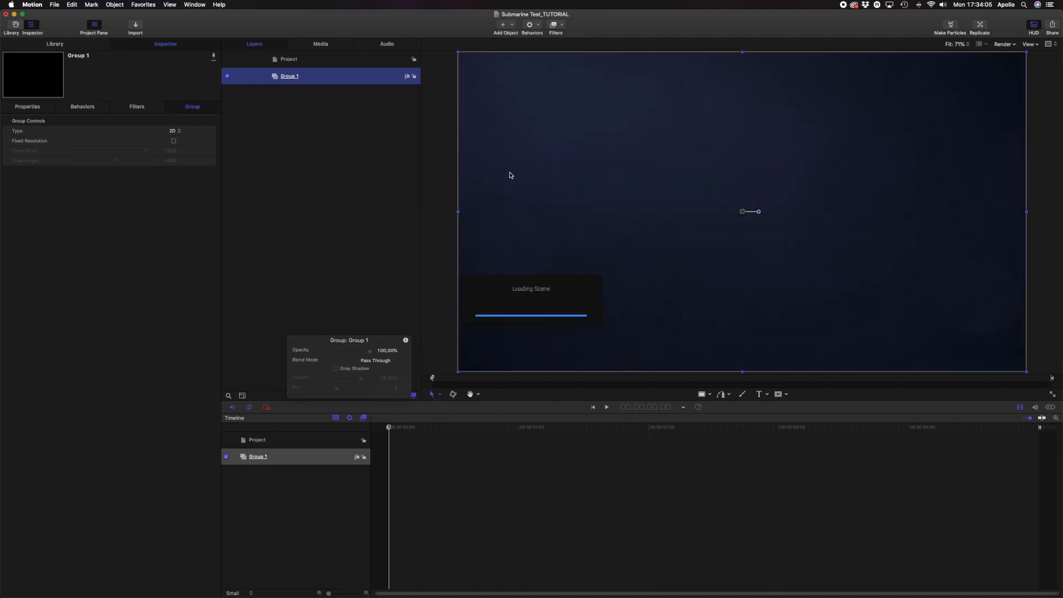
Step: Enable the on-canvas Control mode for the mO2 generator and set its viewport to the simplified working mode
right_click(519, 159)
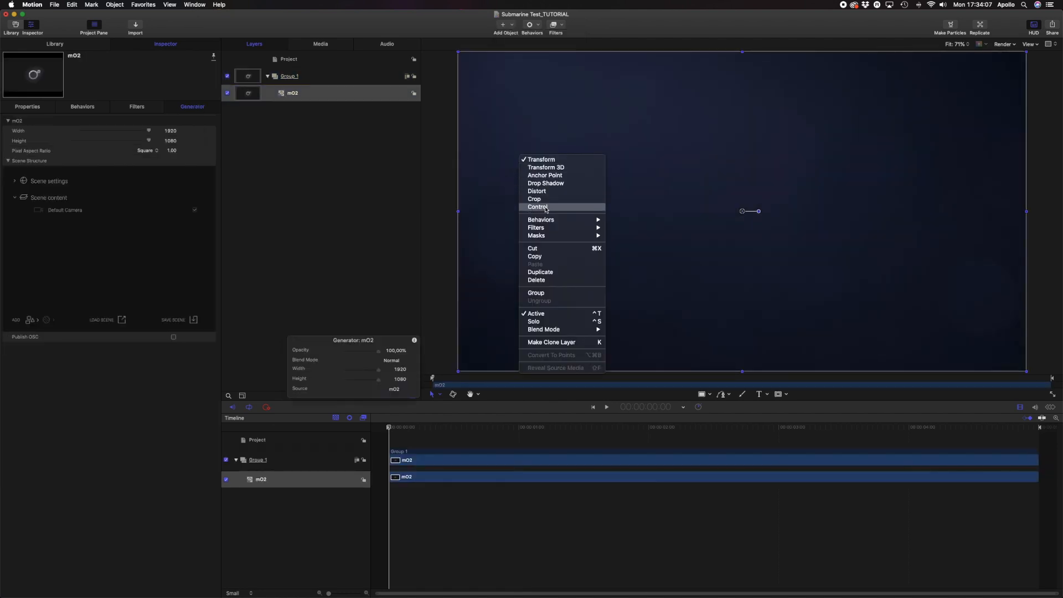
left_click(546, 208)
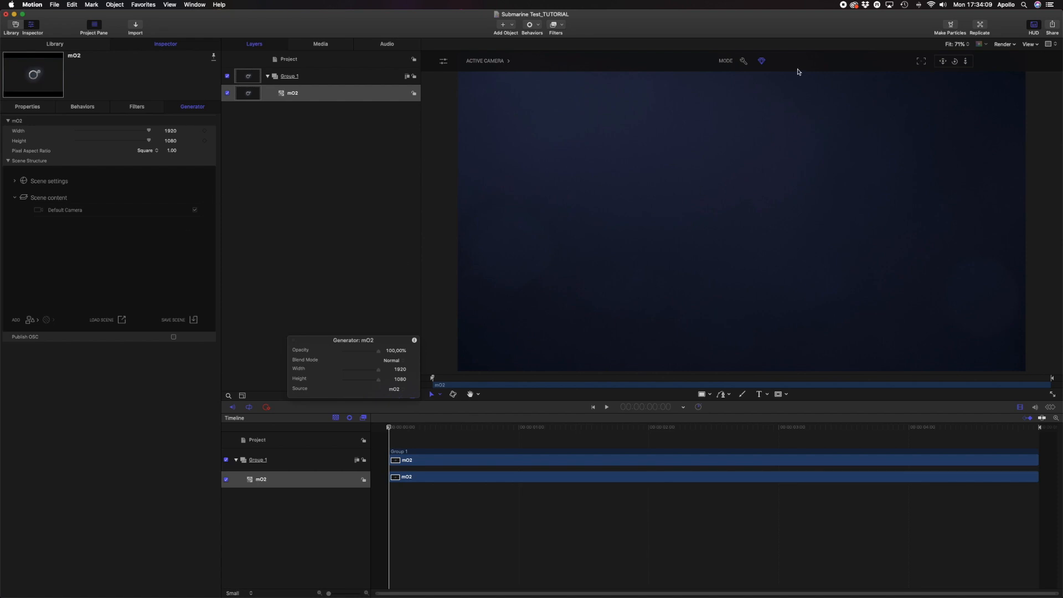
left_click(744, 61)
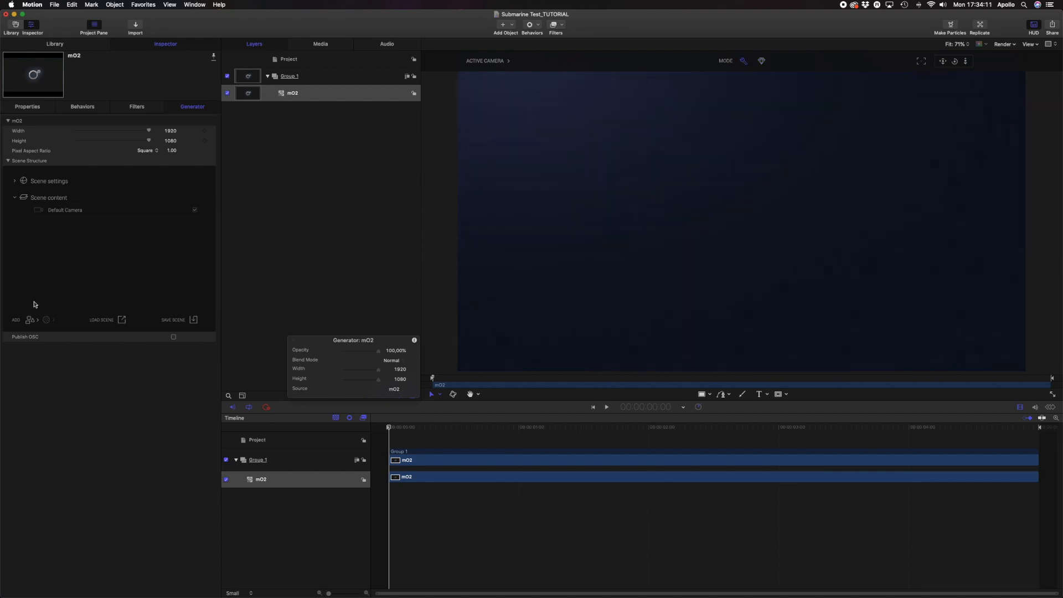
Step: Add the space_ship_hallway model from the Custom category of the model library to the mO2 scene
left_click(33, 319)
mouse_move(56, 322)
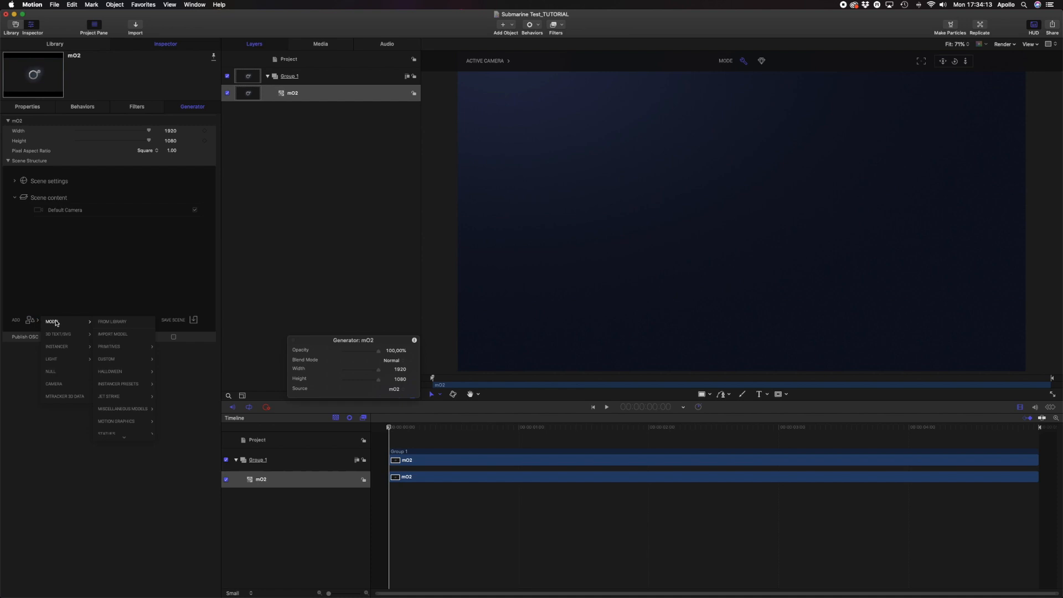
left_click(114, 324)
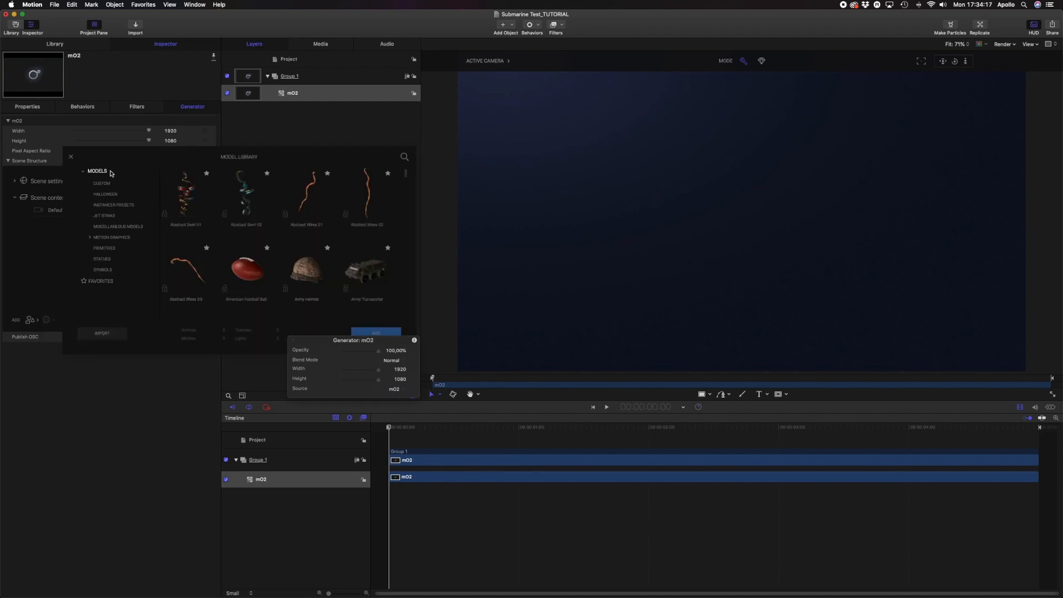
left_click(113, 183)
scroll(200, 214, "down", 5)
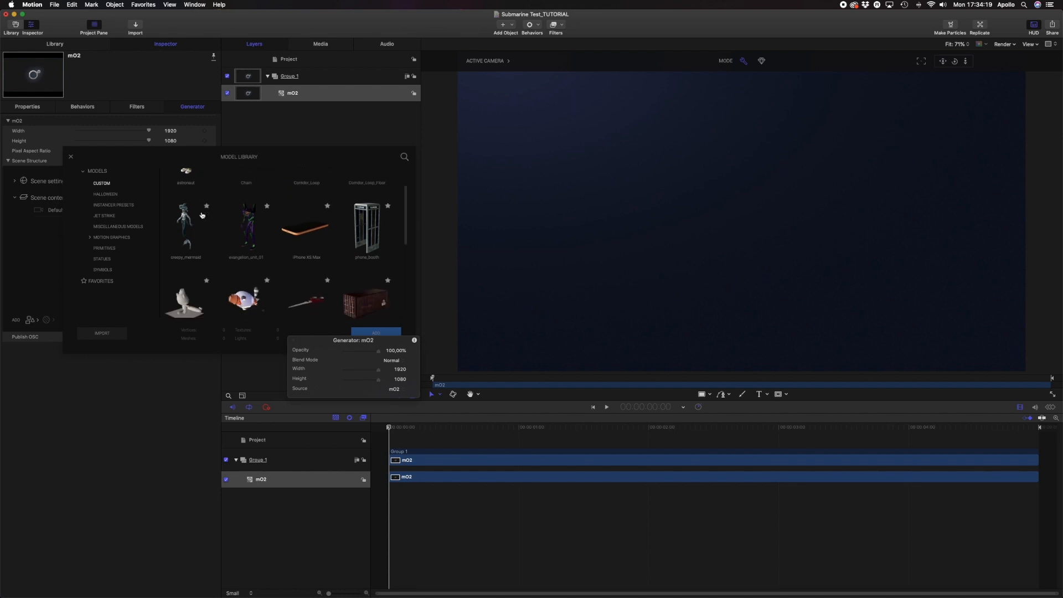
left_click(182, 277)
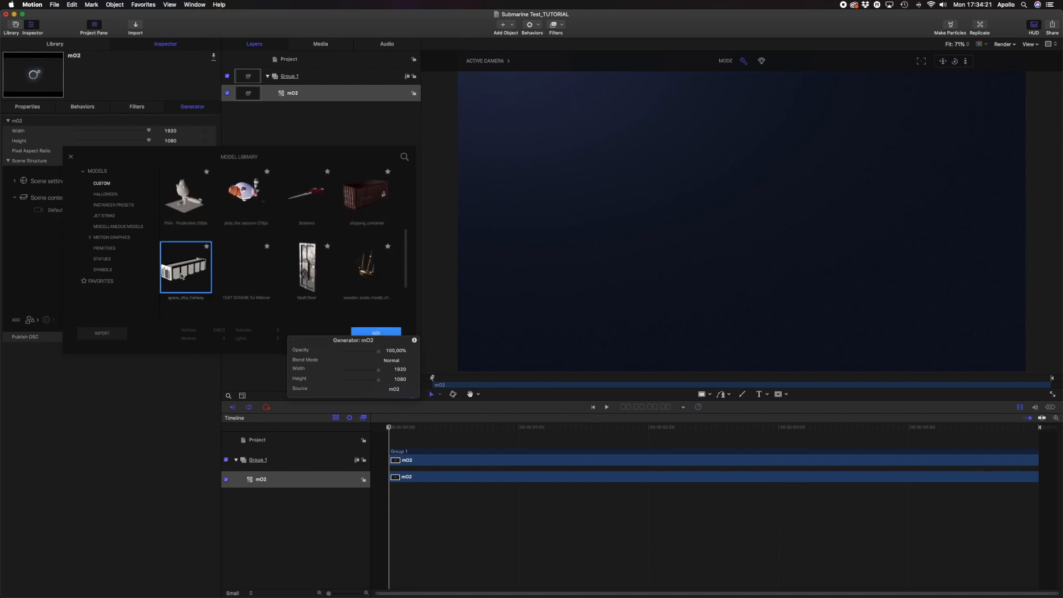
left_click(371, 332)
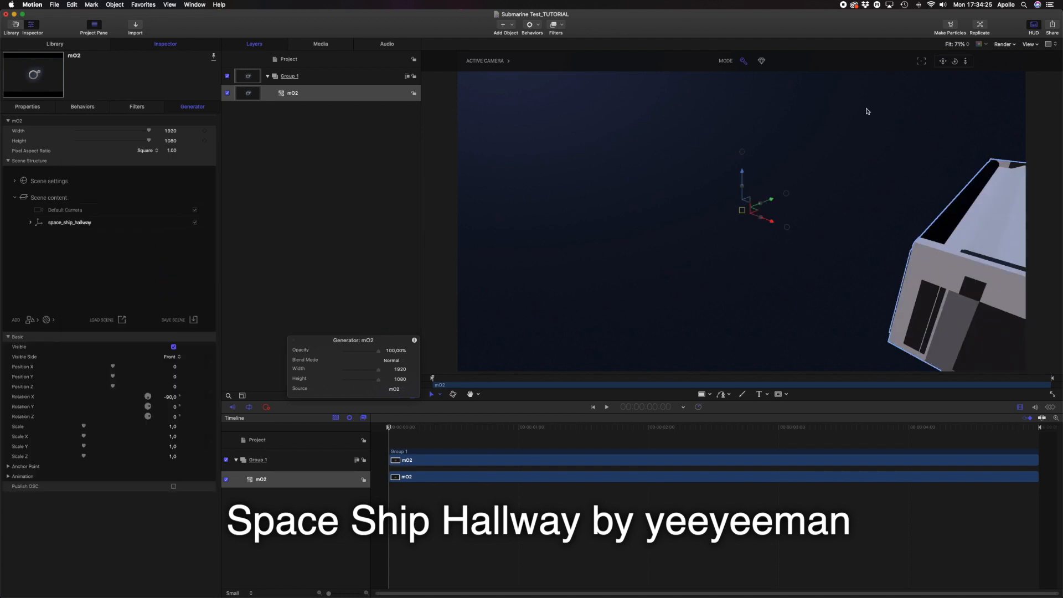
Step: Frame the hallway model and position the camera inside it, looking straight down the corridor towards the end door
left_click(920, 62)
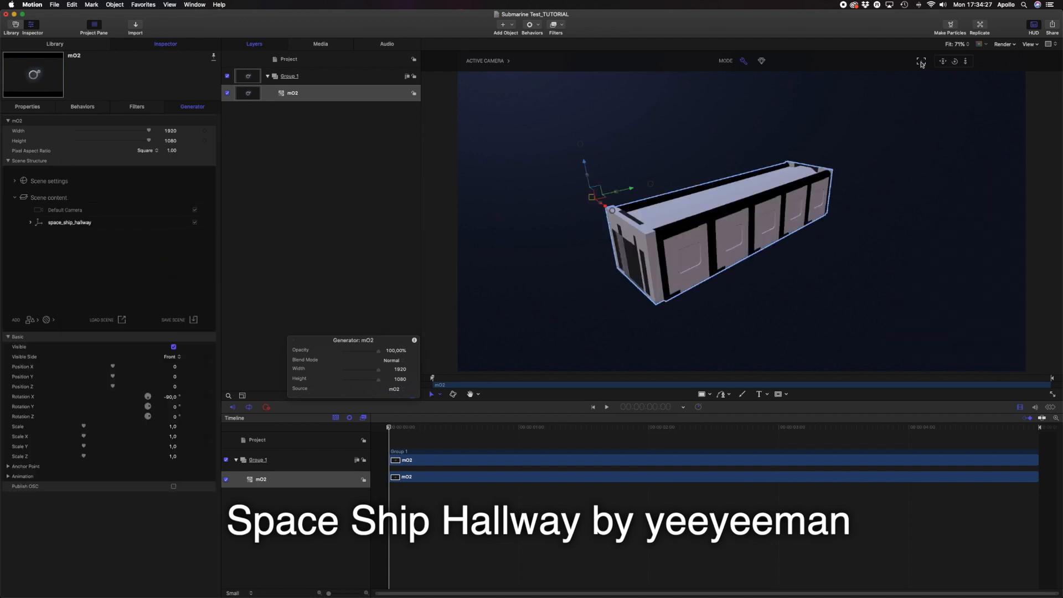
left_click_drag(954, 63, 990, 62)
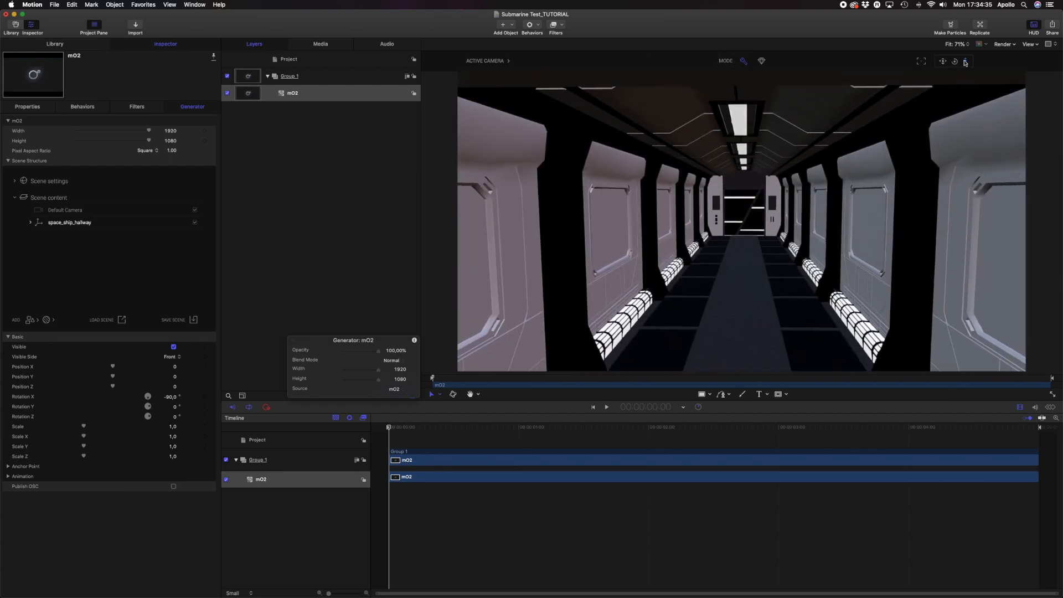
mouse_move(943, 62)
left_mouse_down()
mouse_move(965, 64)
mouse_move(942, 65)
left_mouse_up()
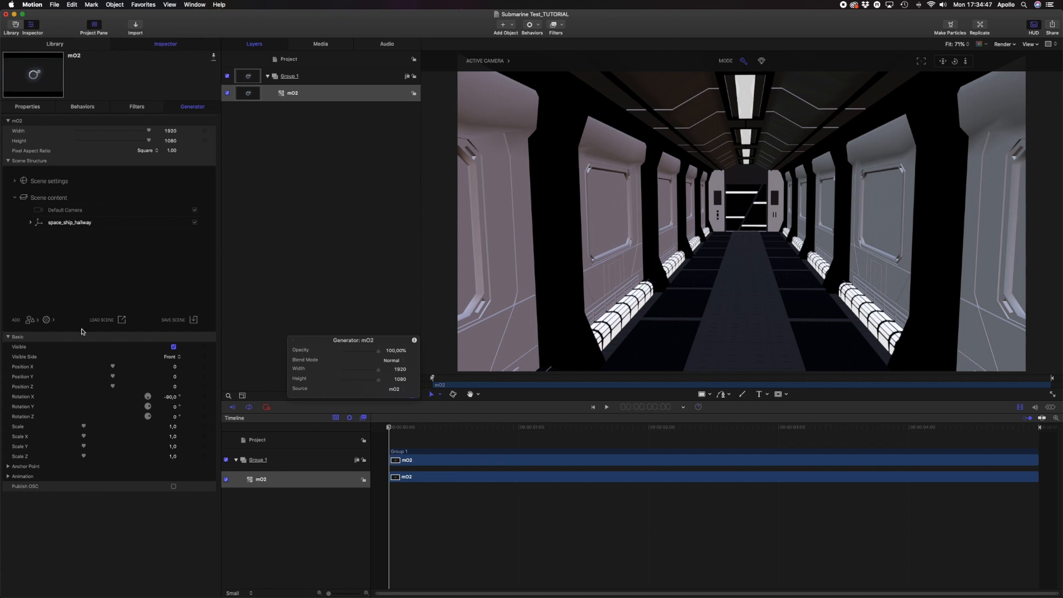
Step: Expand the space_ship_hallway hierarchy down to highpolywall11 and open the material of the Vent_light mesh
left_click(31, 223)
left_click(37, 235)
left_click(45, 248)
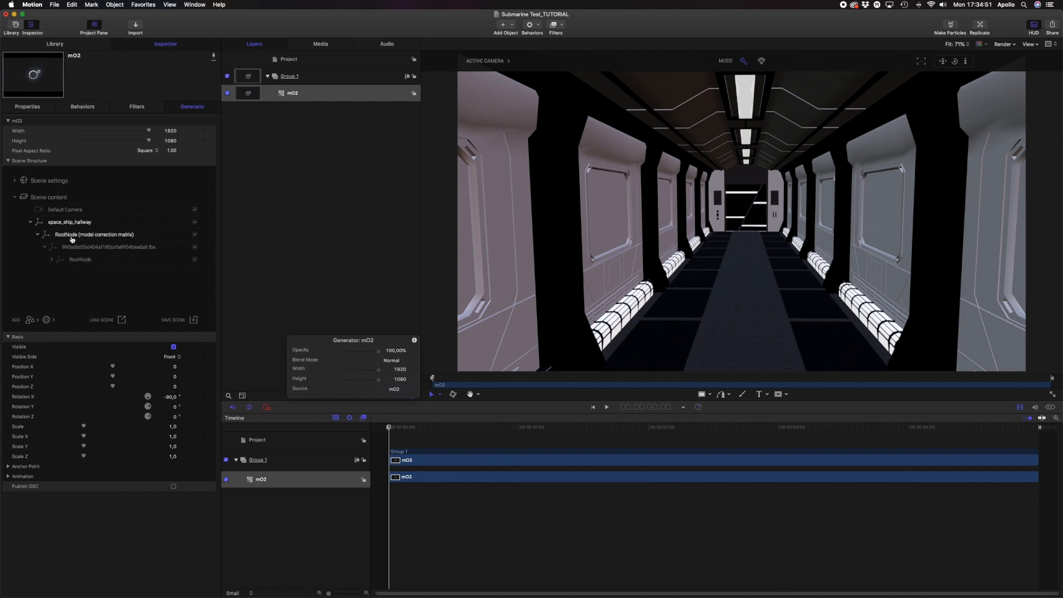
left_click(51, 259)
left_click(59, 272)
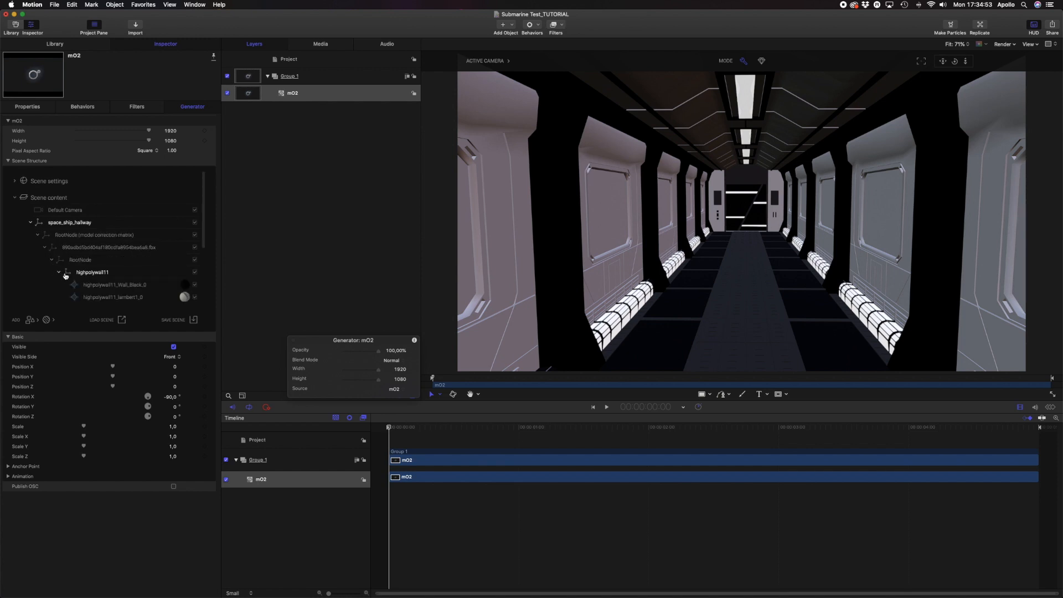
scroll(100, 271, "down", 5)
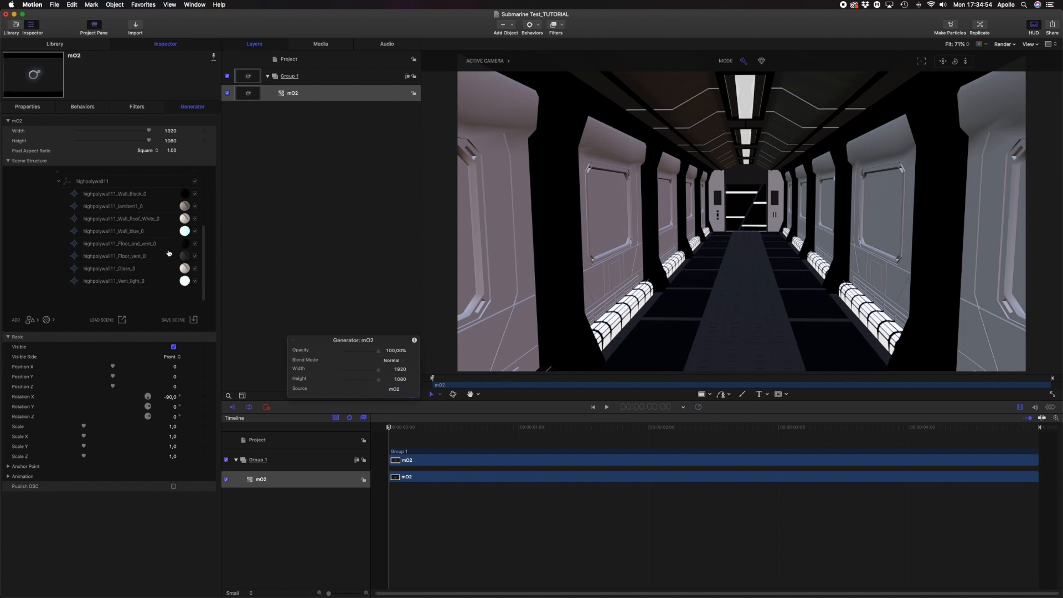
left_click(139, 284)
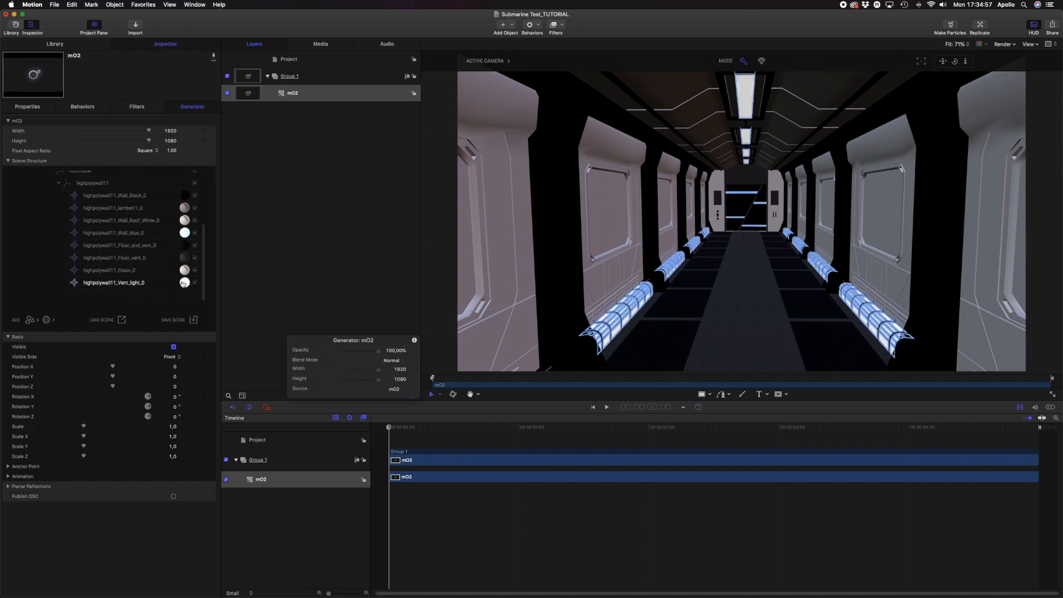
left_click(183, 283)
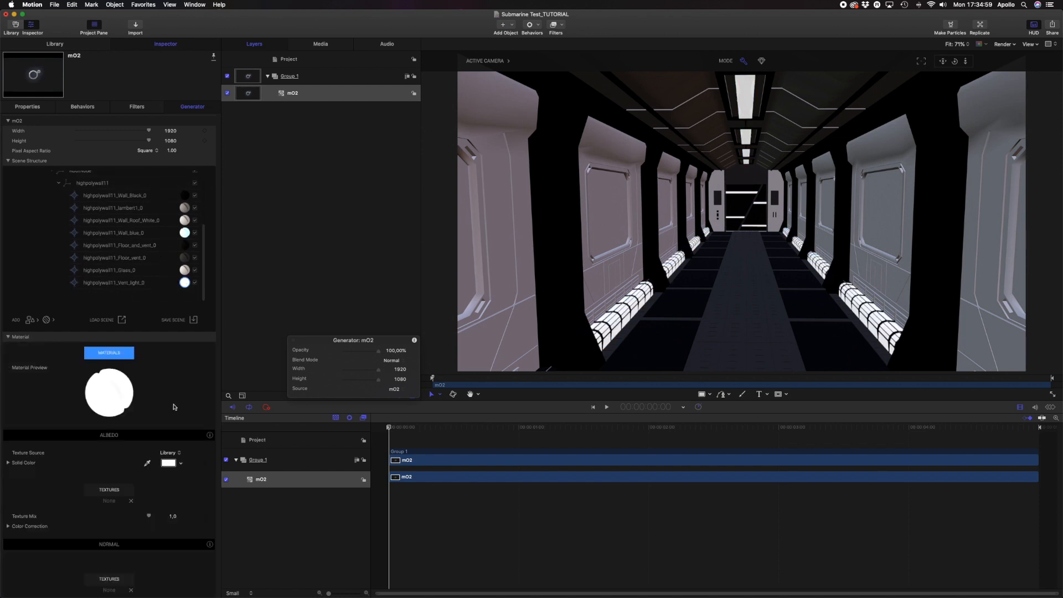
Step: Set the vent light material's illuminance intensity to 5.44 and its colour to deep red, and show the scene in the rendered viewport mode
scroll(168, 402, "down", 5)
scroll(169, 402, "down", 10)
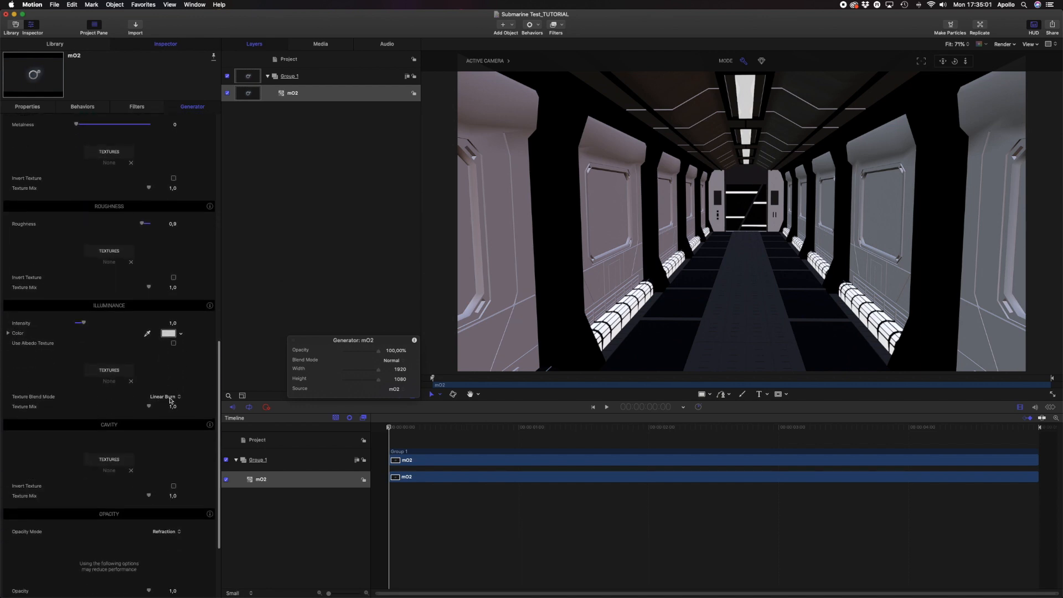
left_click_drag(100, 304, 116, 305)
left_click(168, 314)
left_click_drag(181, 426, 198, 449)
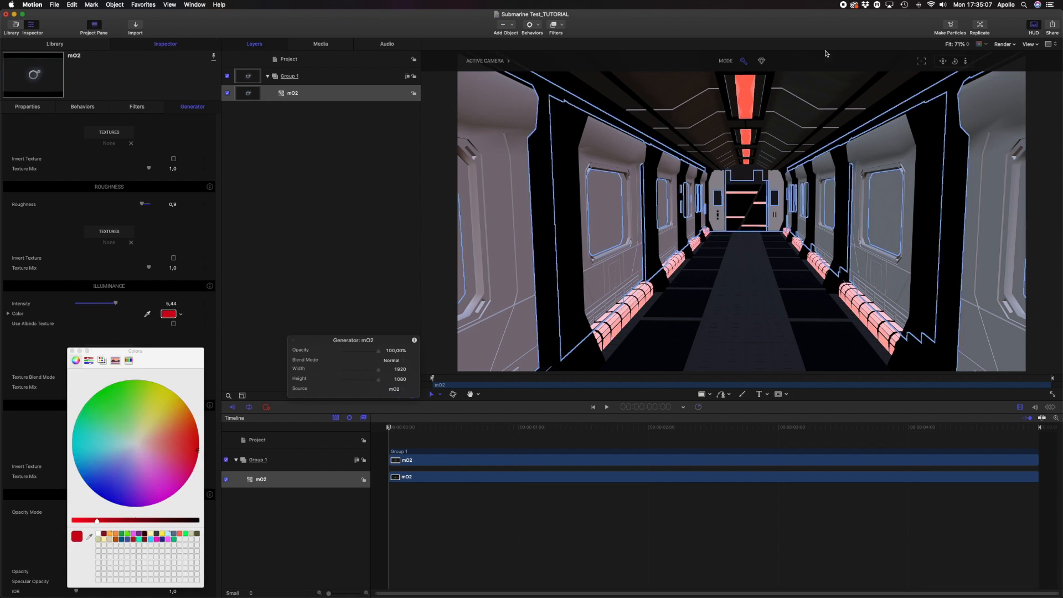
left_click(761, 61)
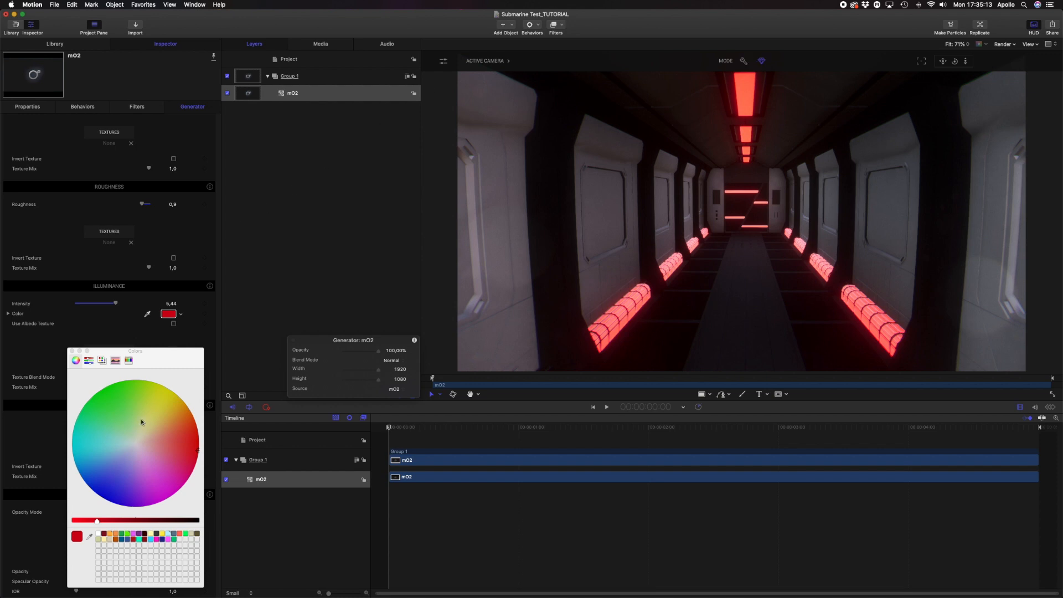
left_click(70, 350)
Step: Open the environment map library from the scene's Environment settings
scroll(112, 271, "up", 15)
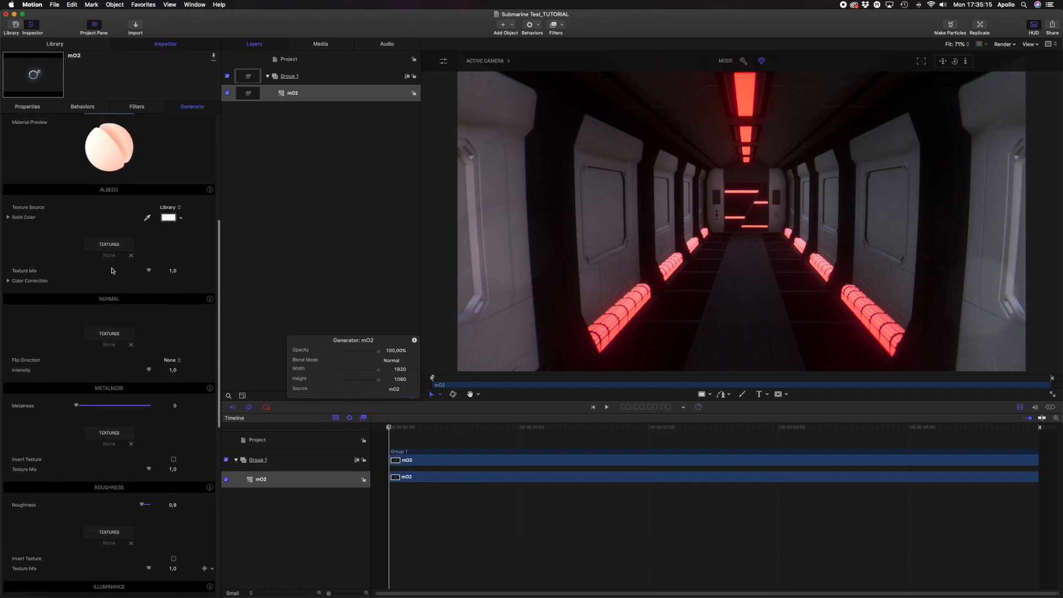
scroll(111, 270, "up", 10)
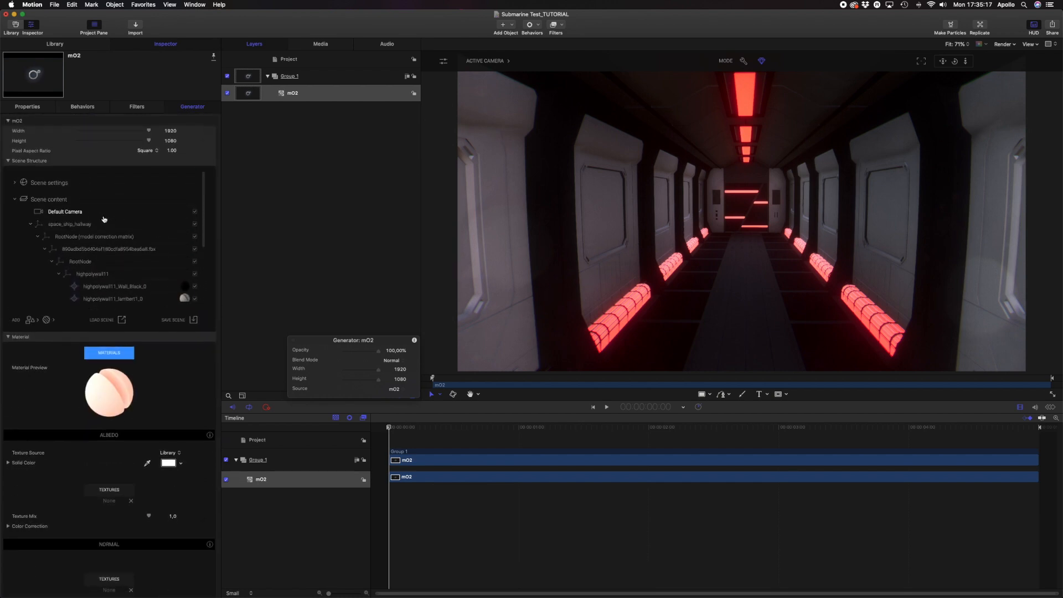
left_click(15, 181)
left_click(52, 194)
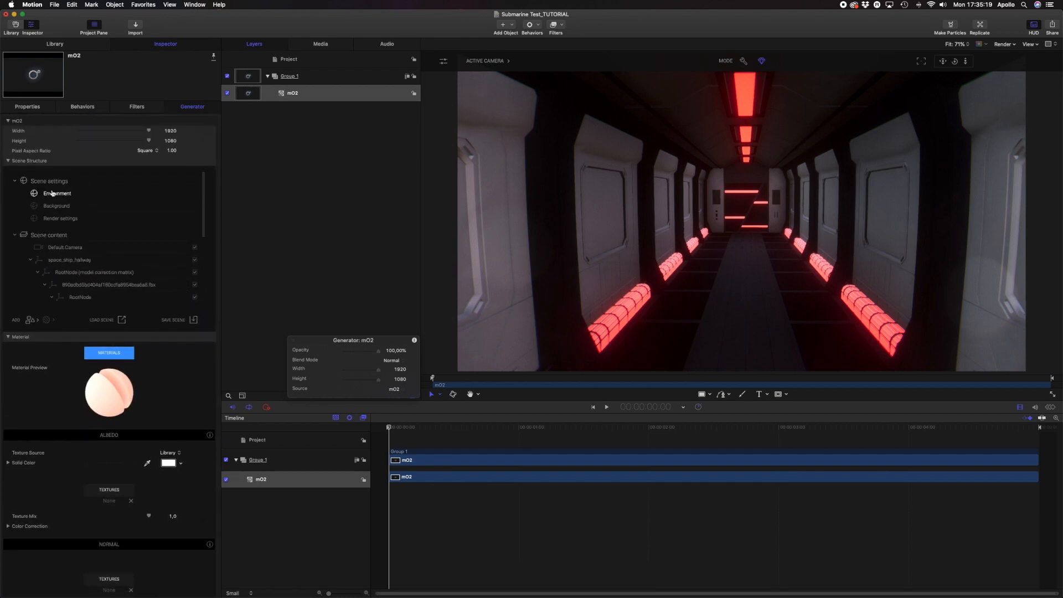
left_click(114, 353)
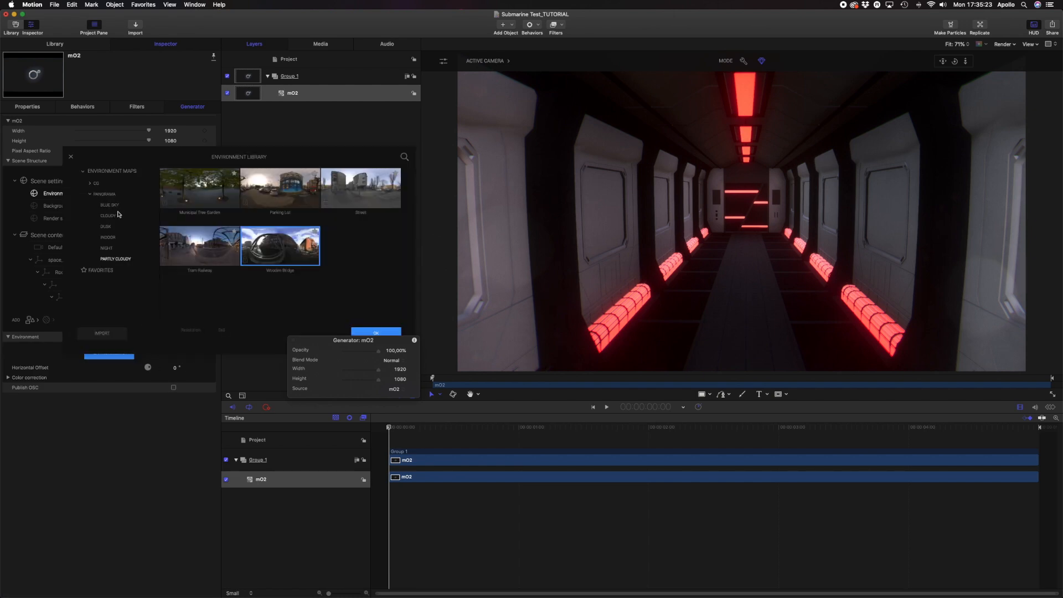
Step: Try the Colorful Studio Set and Mesh Lighting environment maps from the CG Colorful category
left_click(91, 185)
left_click(110, 205)
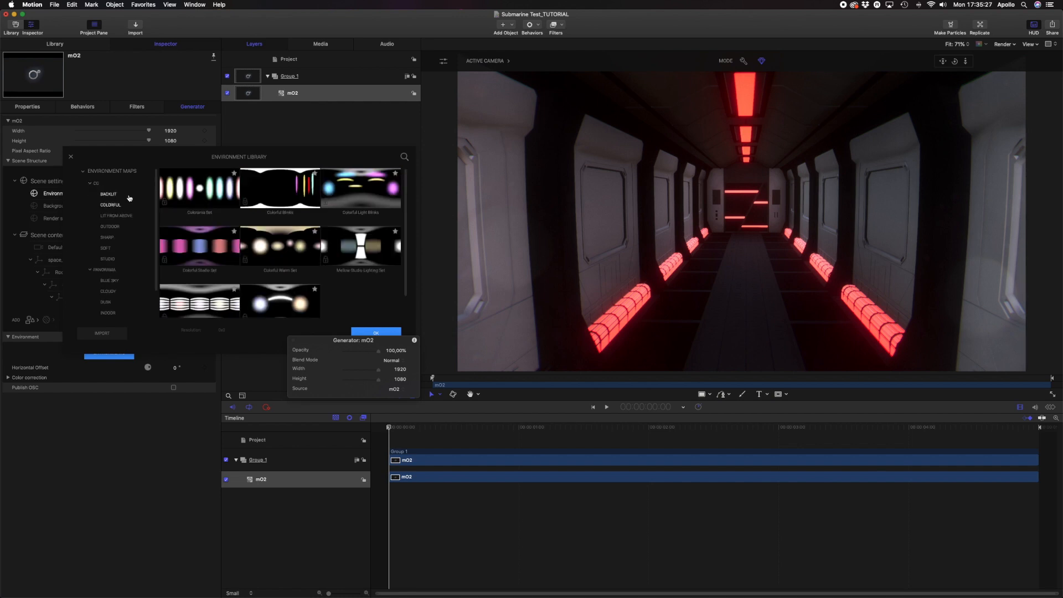
left_click(212, 253)
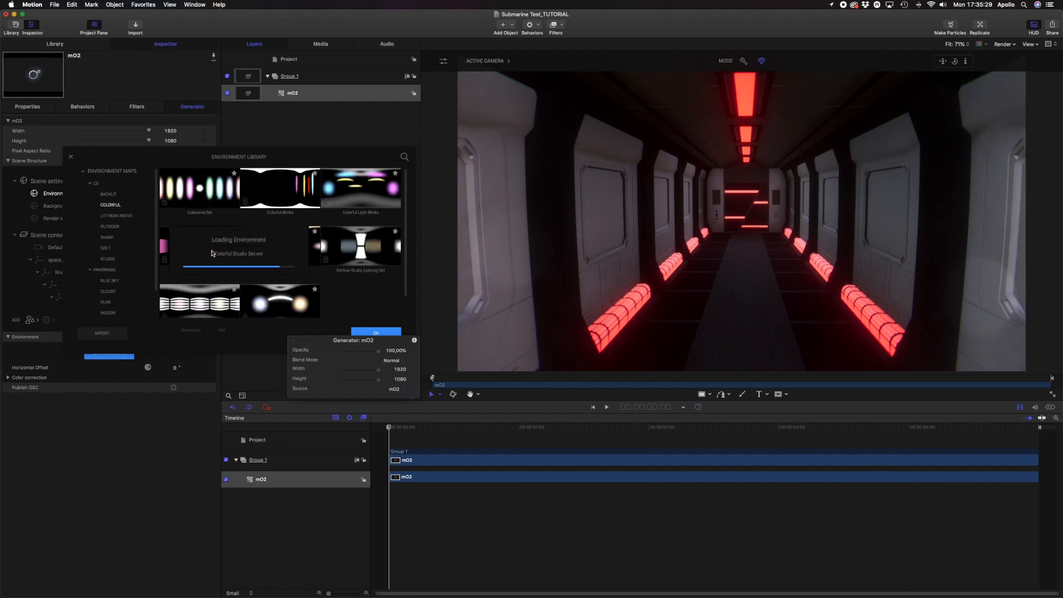
scroll(219, 253, "down", 3)
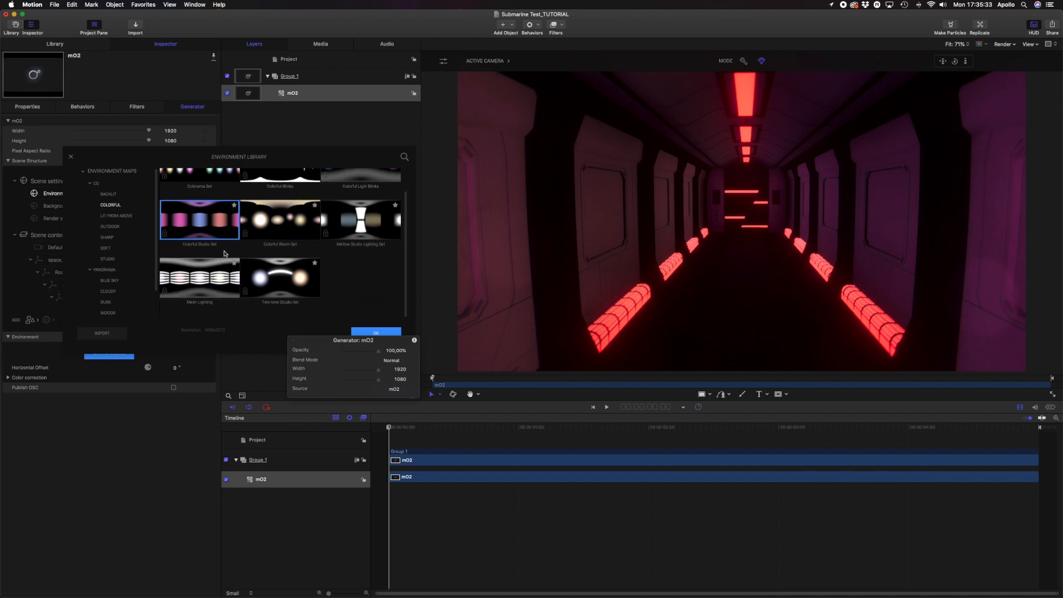
left_click(215, 285)
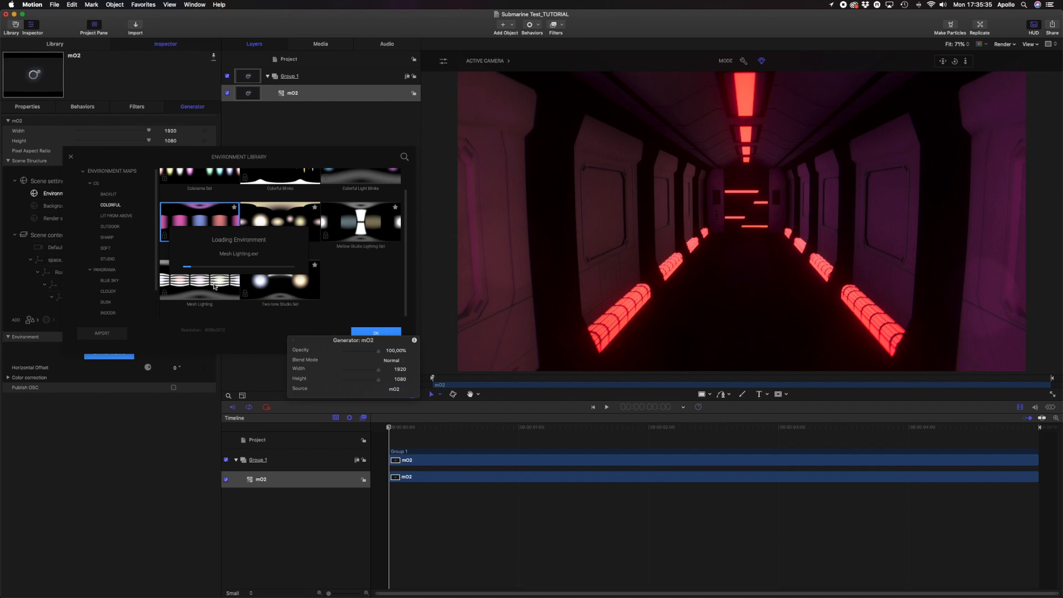
Step: Apply the Colorful Light Blinks environment map and set the environment's hue correction to 0.17
scroll(365, 189, "up", 1)
left_click(367, 183)
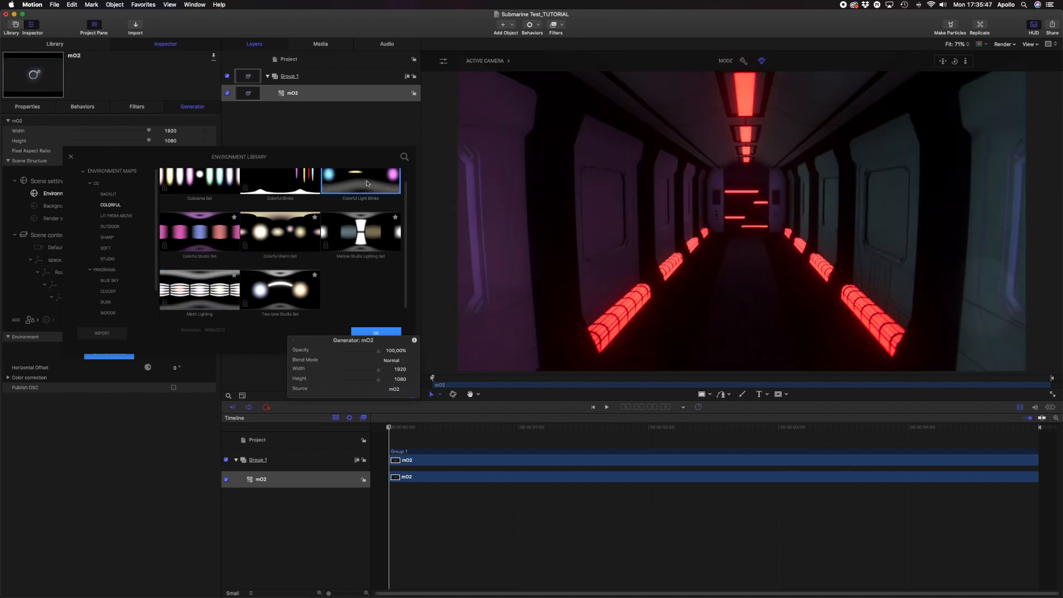
left_click(376, 332)
left_click(7, 377)
left_click_drag(78, 397, 89, 397)
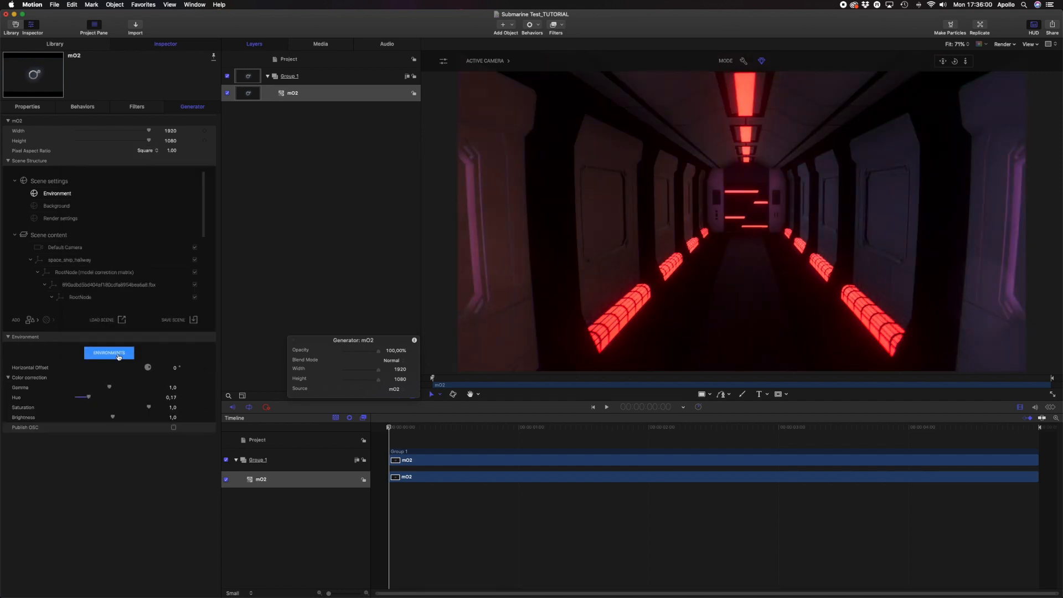
Step: Try several Soft category environment maps and apply Floor Light & Reflection as the scene's environment
left_click(109, 353)
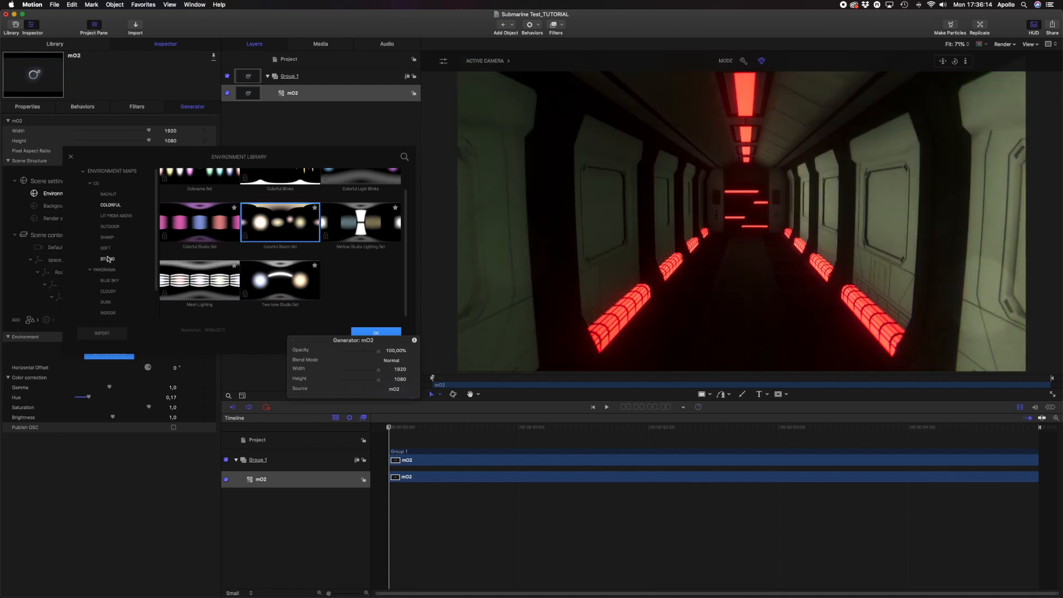
left_click(106, 248)
left_click(199, 280)
left_click(360, 223)
left_click(360, 280)
scroll(357, 188, "up", 2)
left_click(354, 183)
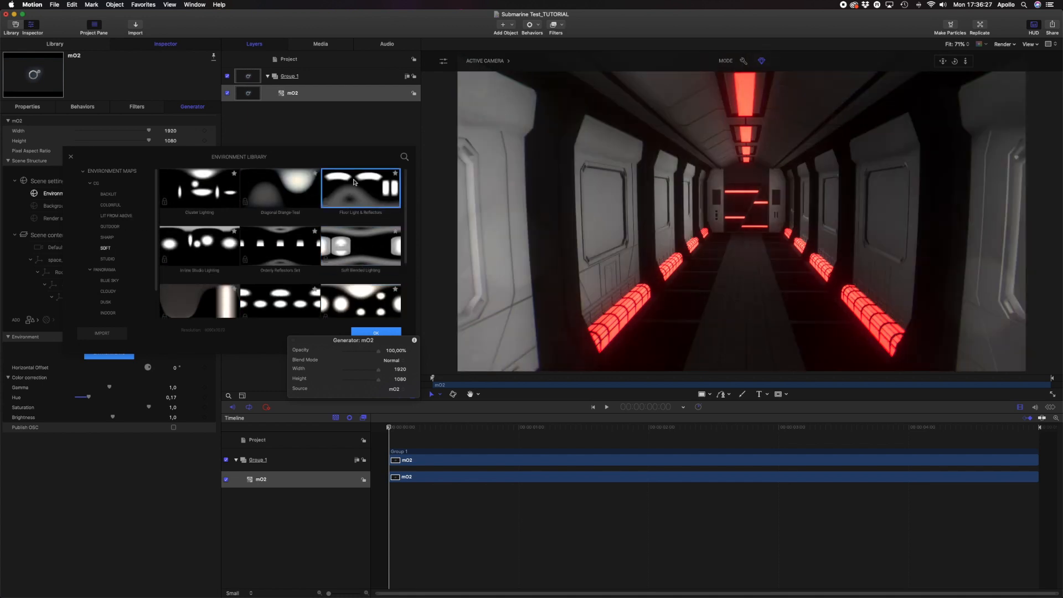
left_click(376, 332)
Step: Raise the illuminance intensity of the highpolywall11_Vent_light_0 material to 10.0
left_click_drag(380, 335, 262, 416)
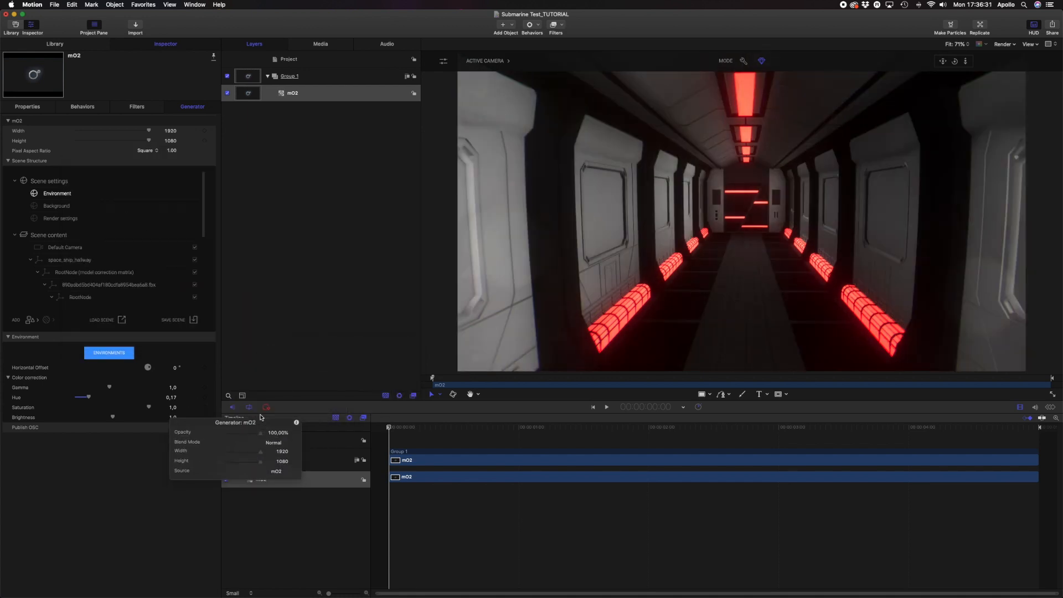
scroll(154, 235, "down", 5)
left_click(155, 283)
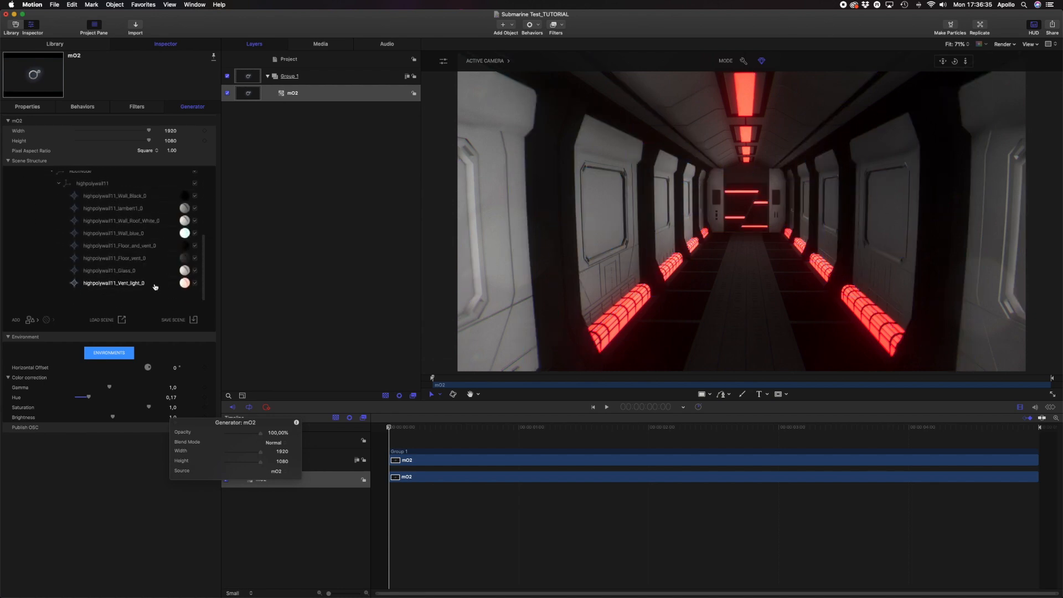
left_click_drag(215, 431, 263, 443)
left_click(187, 285)
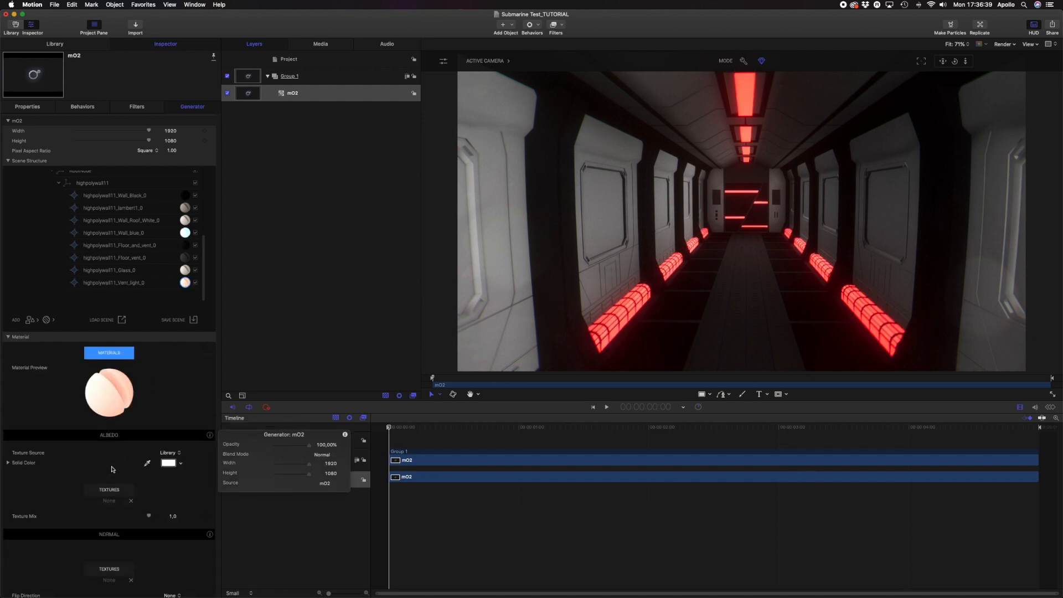
scroll(121, 443, "down", 15)
scroll(120, 443, "down", 3)
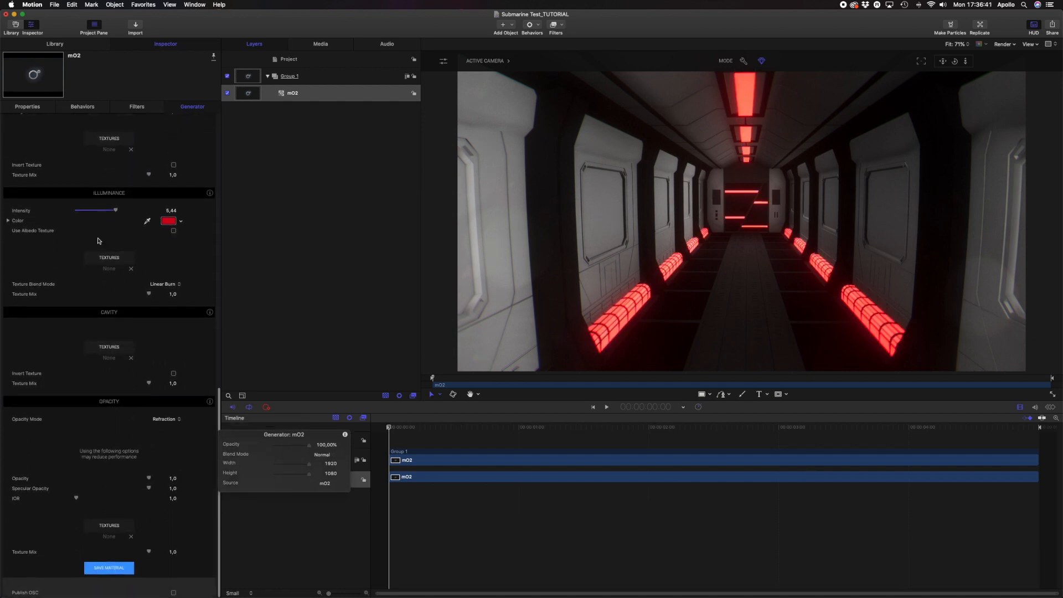
left_click_drag(115, 211, 157, 211)
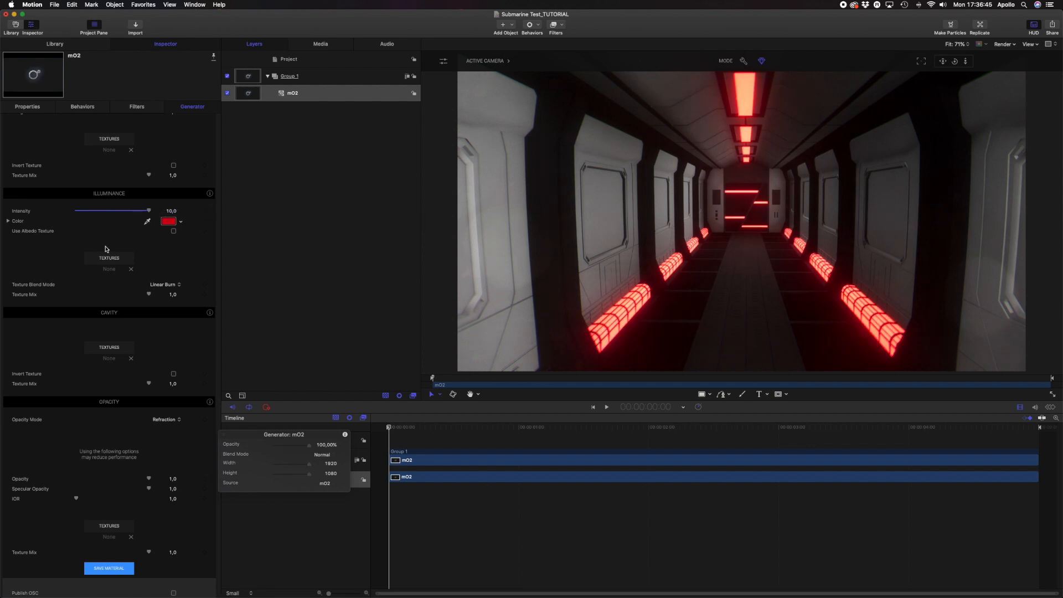
scroll(106, 249, "up", 15)
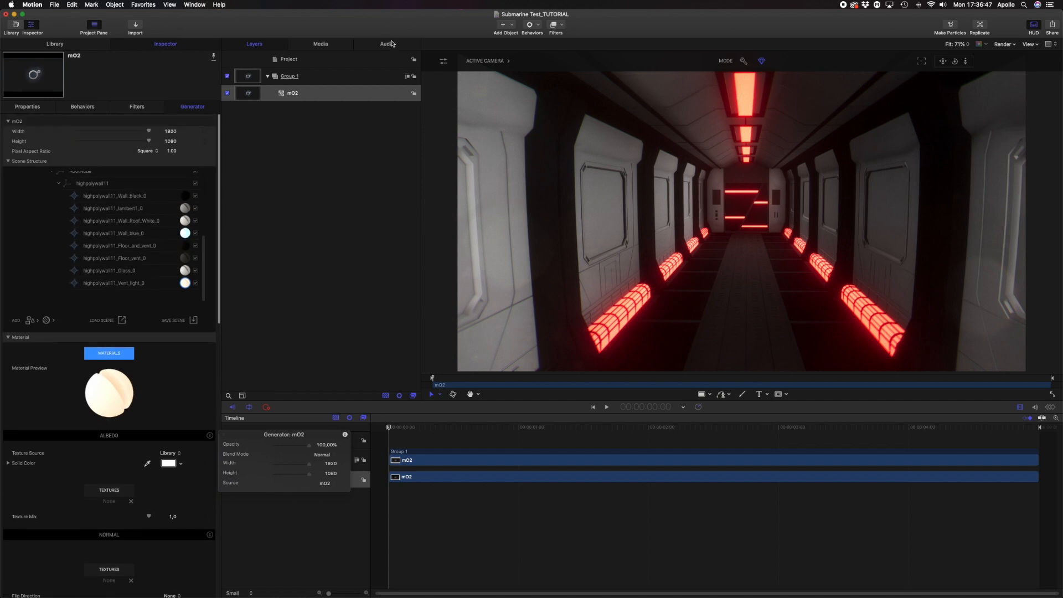
Step: Slightly increase the bloom in the active camera's viewport effect settings, then hide those settings
left_click(476, 62)
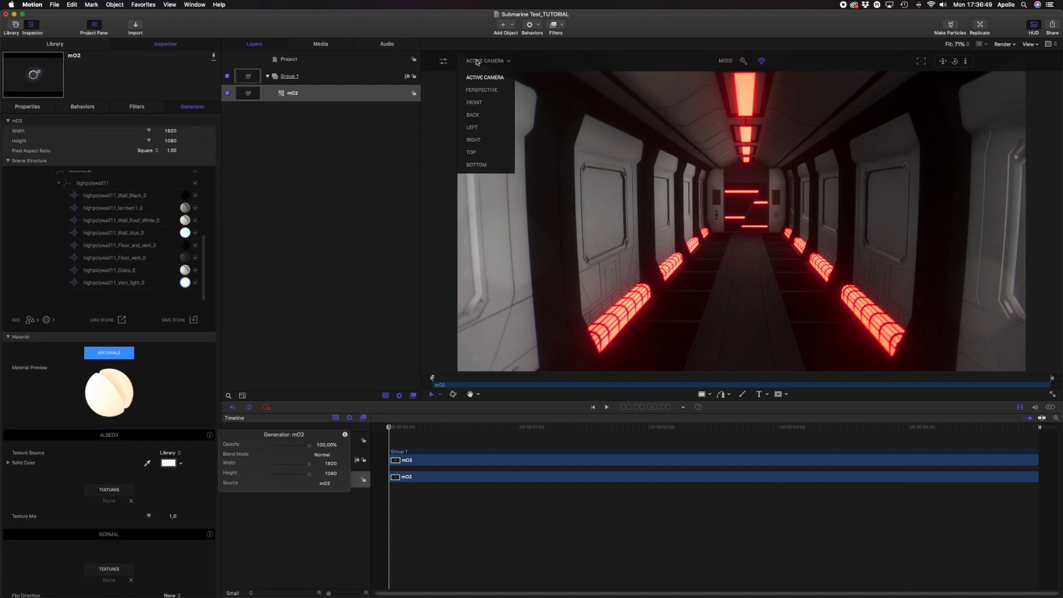
left_click(443, 61)
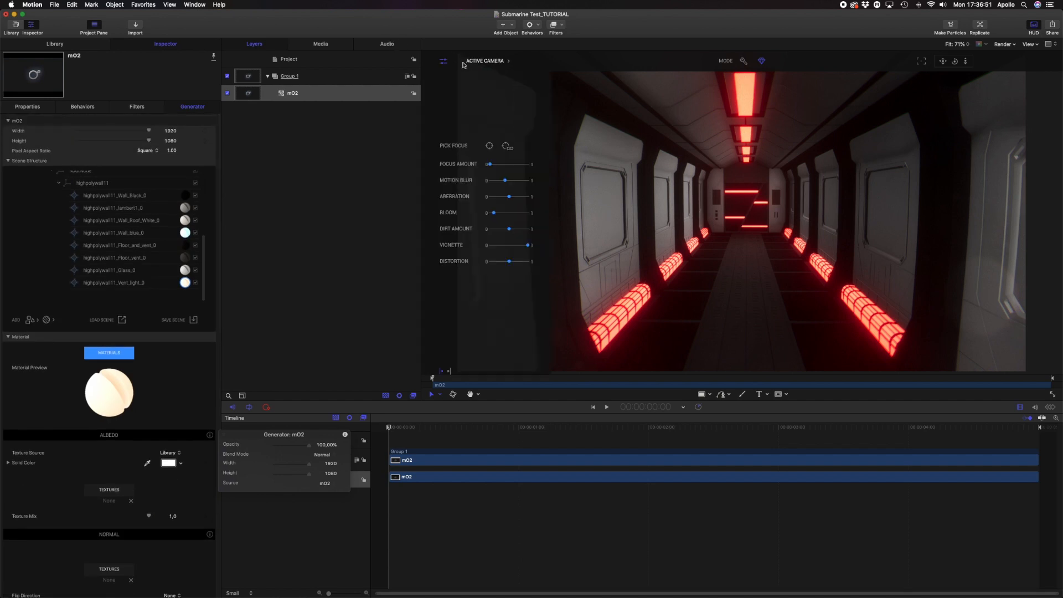
left_click_drag(493, 213, 497, 213)
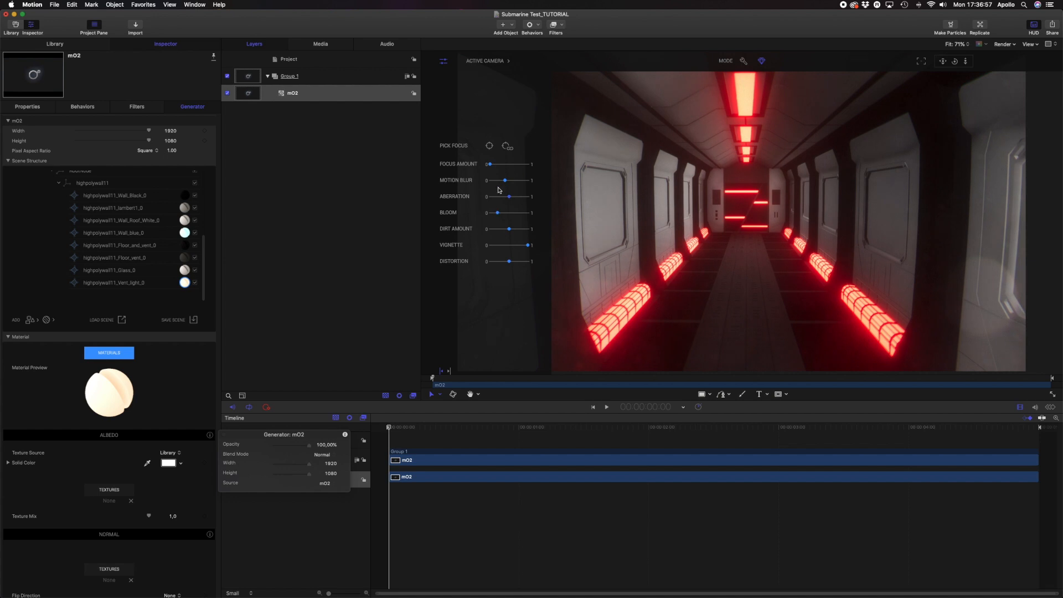
left_click(445, 61)
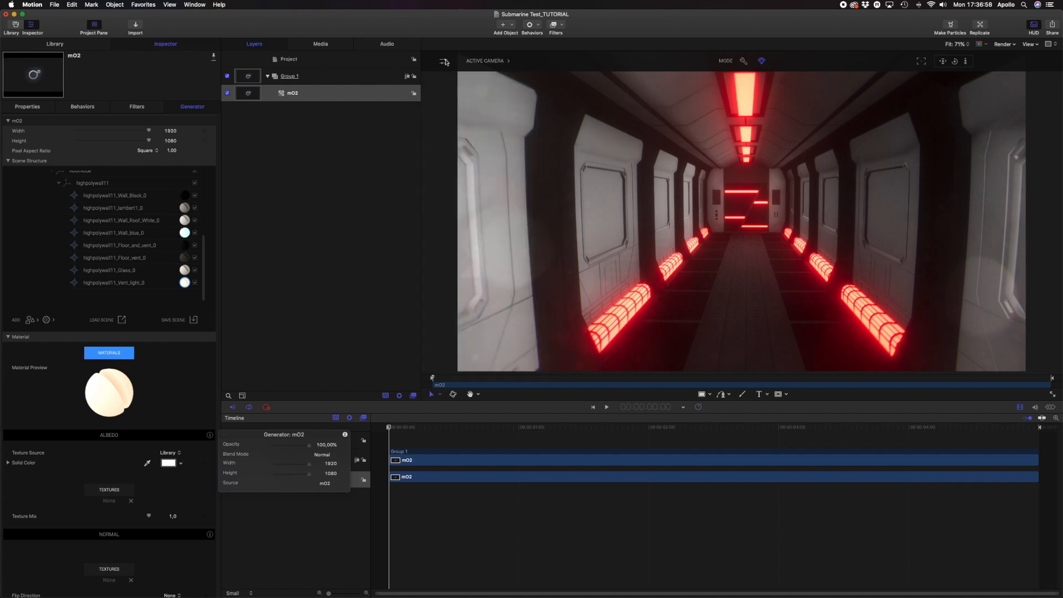
Step: Switch the viewport to the faster draft mode and rename the Default Camera as Hitchcock
left_click(744, 61)
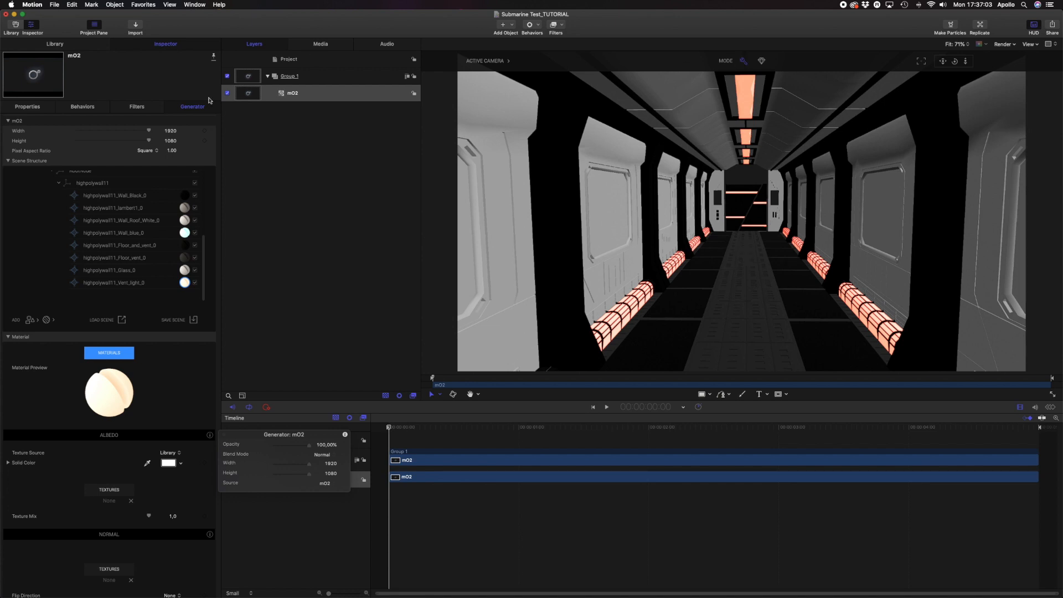
left_click(51, 245)
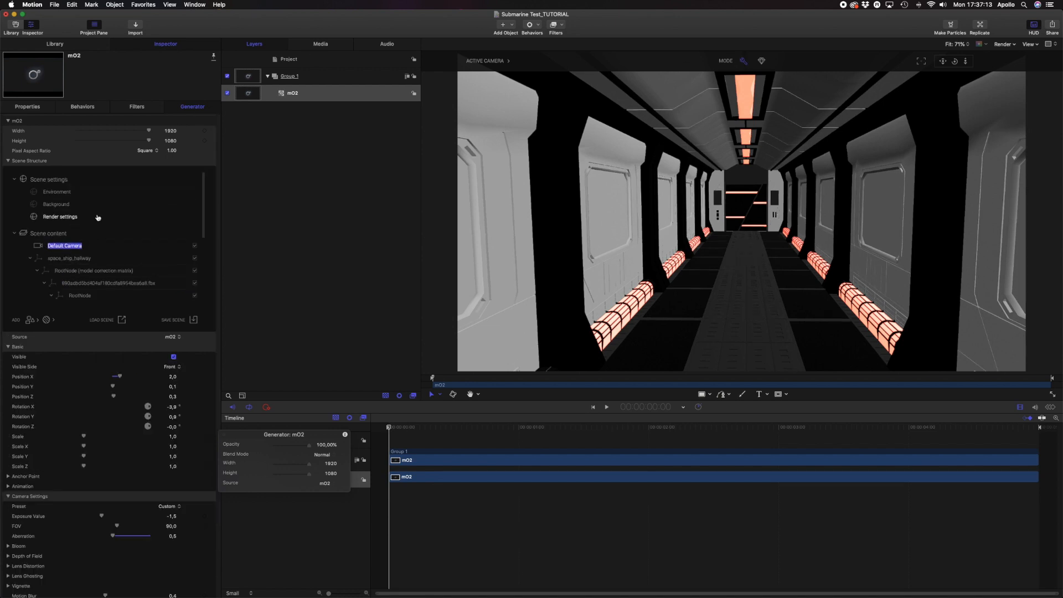
type("Hitchcock")
Step: Add keyframes for the Hitchcock camera's Position X, Y and Z at the first frame
scroll(125, 386, "down", 2)
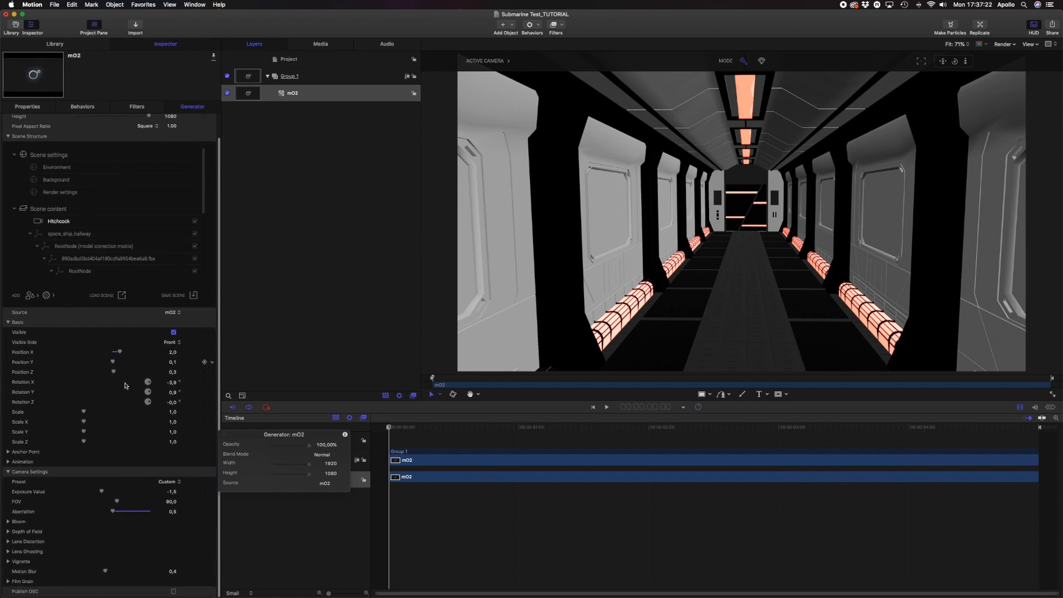
scroll(125, 386, "up", 2)
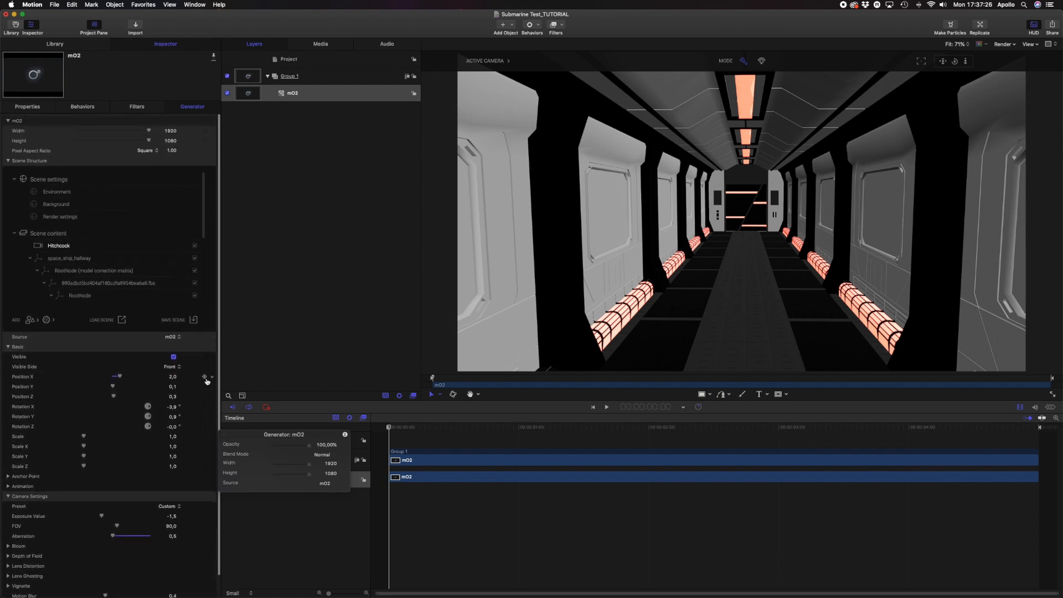
left_click(205, 376)
left_click(205, 397)
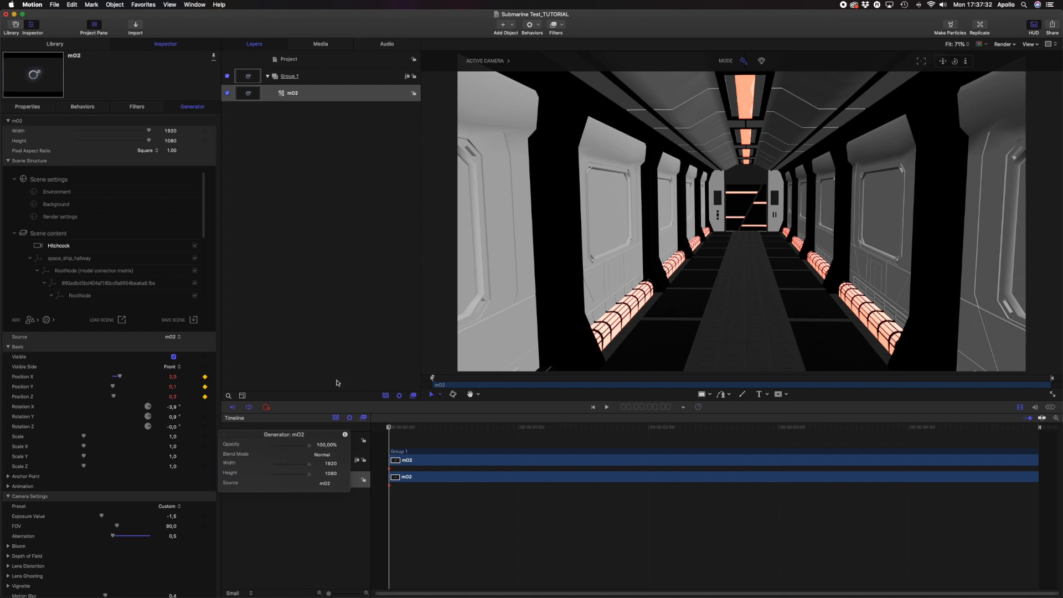
Step: Try a camera Position Z of -0.3 at 4:24 and play back the forward move
left_click_drag(400, 428, 1060, 458)
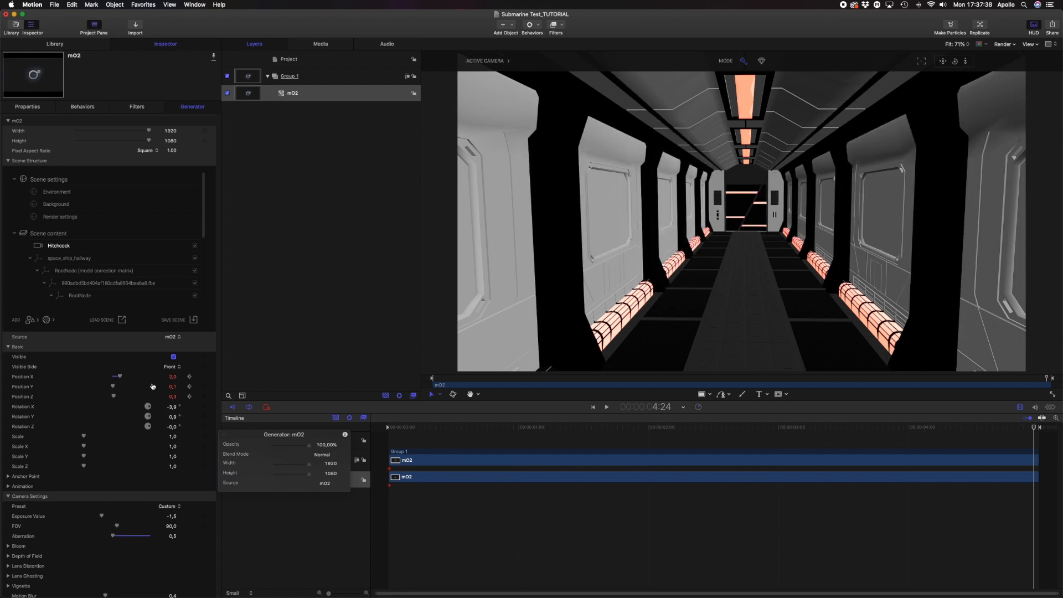
mouse_move(173, 398)
left_mouse_down()
mouse_move(183, 397)
mouse_move(173, 396)
left_mouse_up()
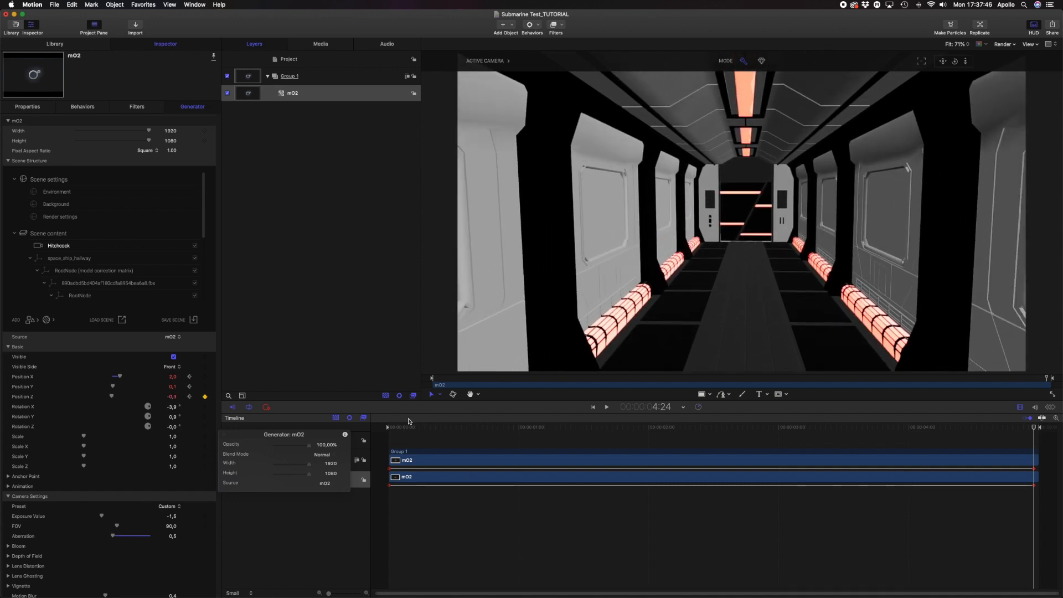
key("space")
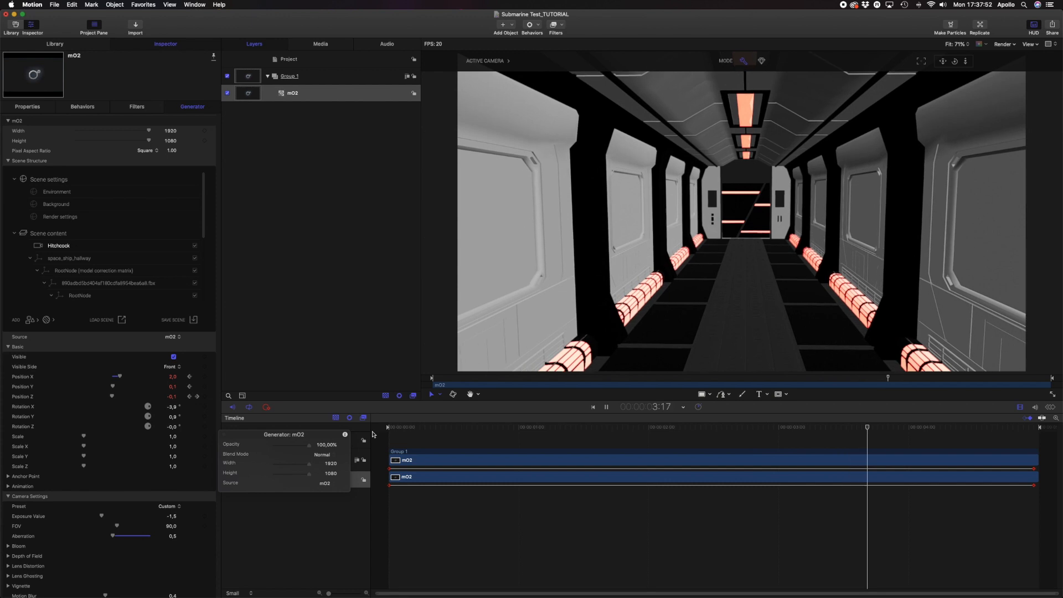
key("space")
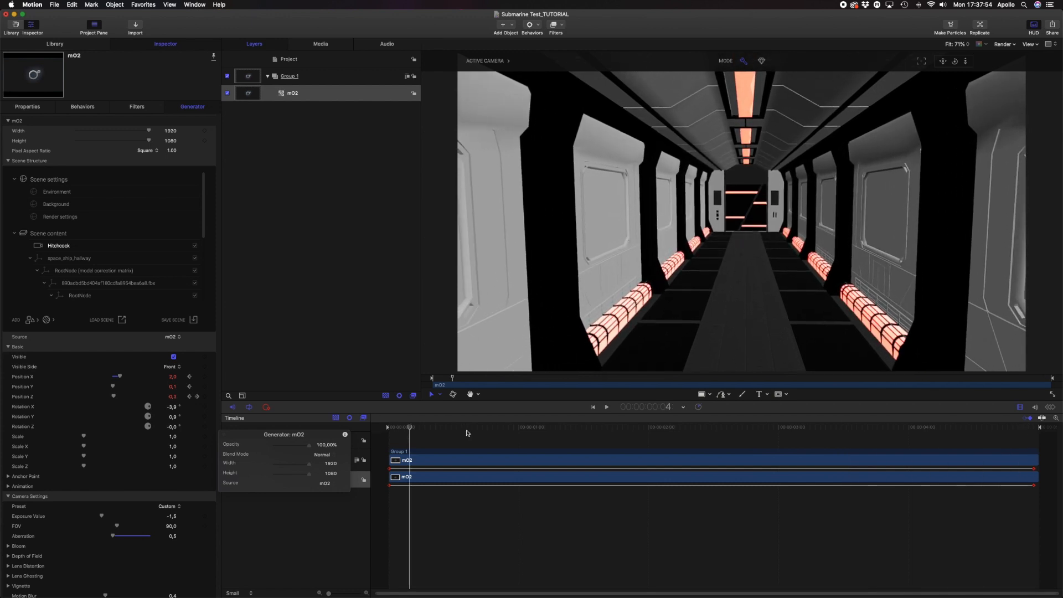
Step: Set the camera's Position Z keyframe at 4:24 to 0.0 and scrub through the camera move
left_click_drag(428, 427, 825, 426)
left_click_drag(921, 452, 1061, 450)
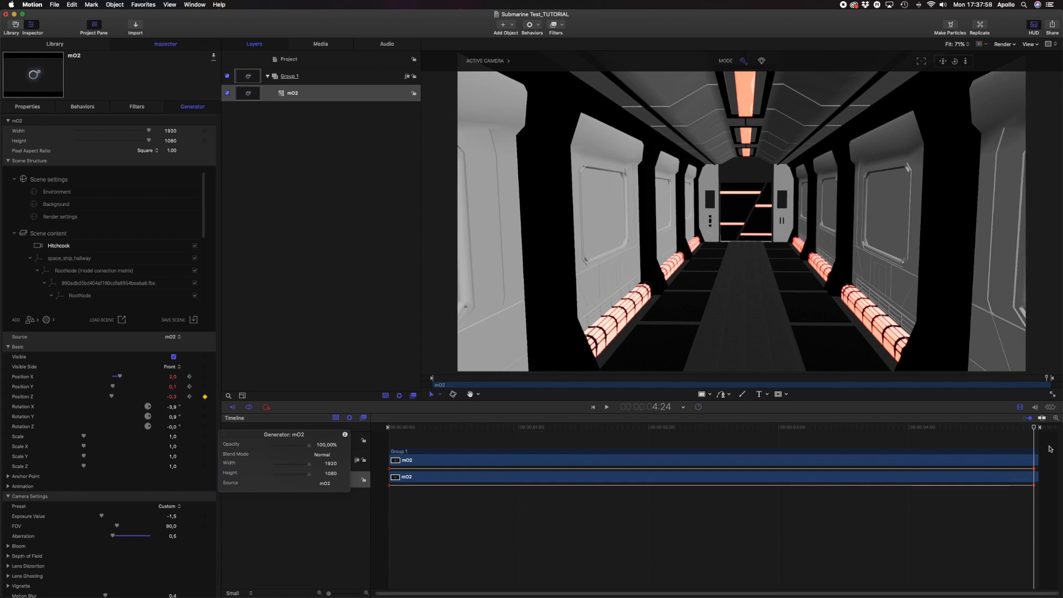
left_click_drag(171, 396, 172, 396)
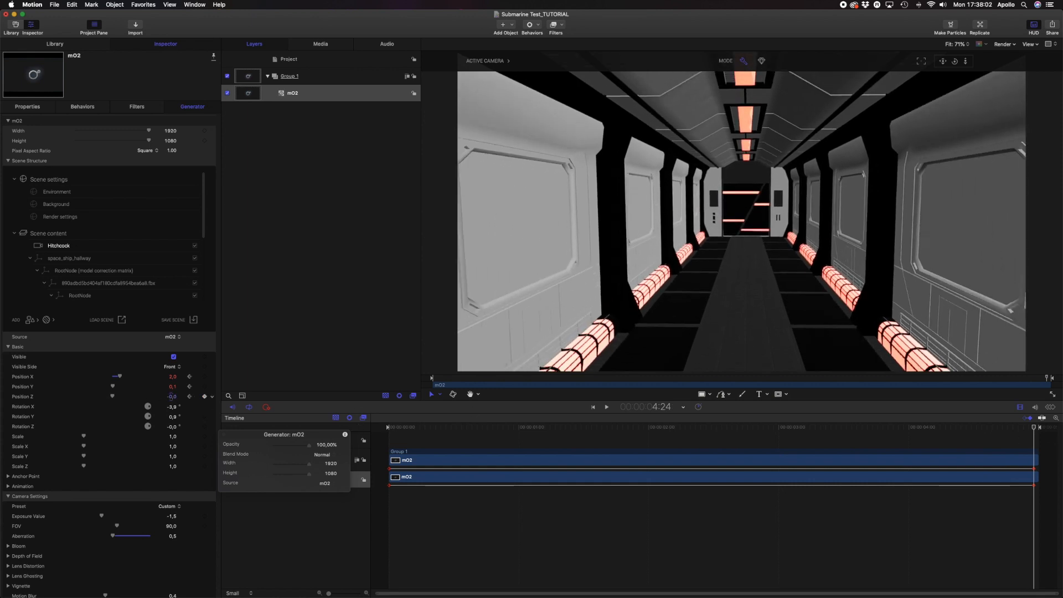
left_click_drag(416, 429, 1021, 439)
Step: Keyframe the camera's FOV at the first frame, set it to 128.8 at 4:24, and scrub through the zoom
key("Home")
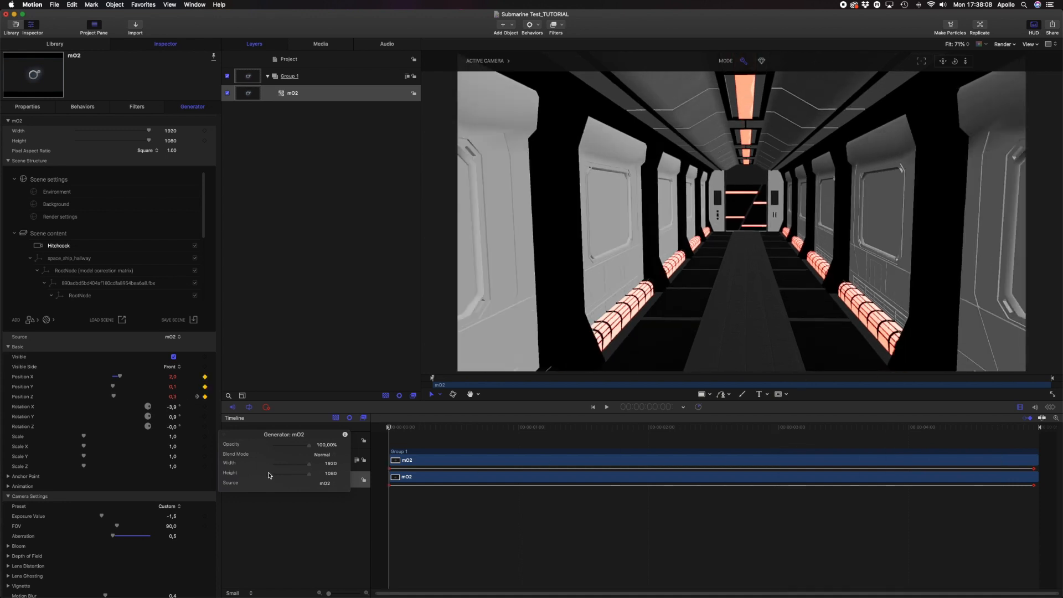
scroll(114, 497, "down", 3)
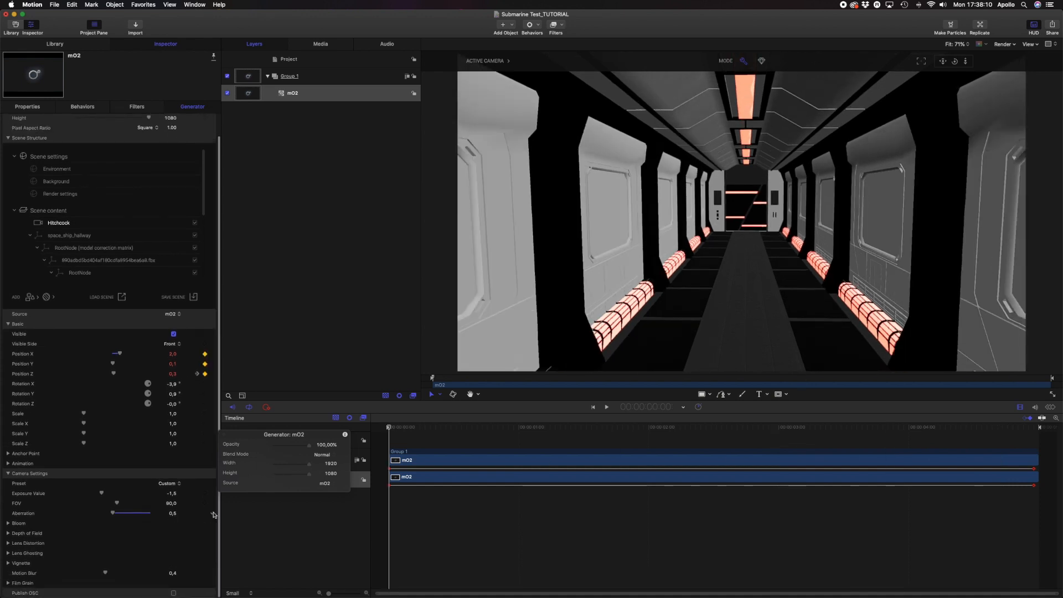
left_click_drag(400, 431, 1060, 445)
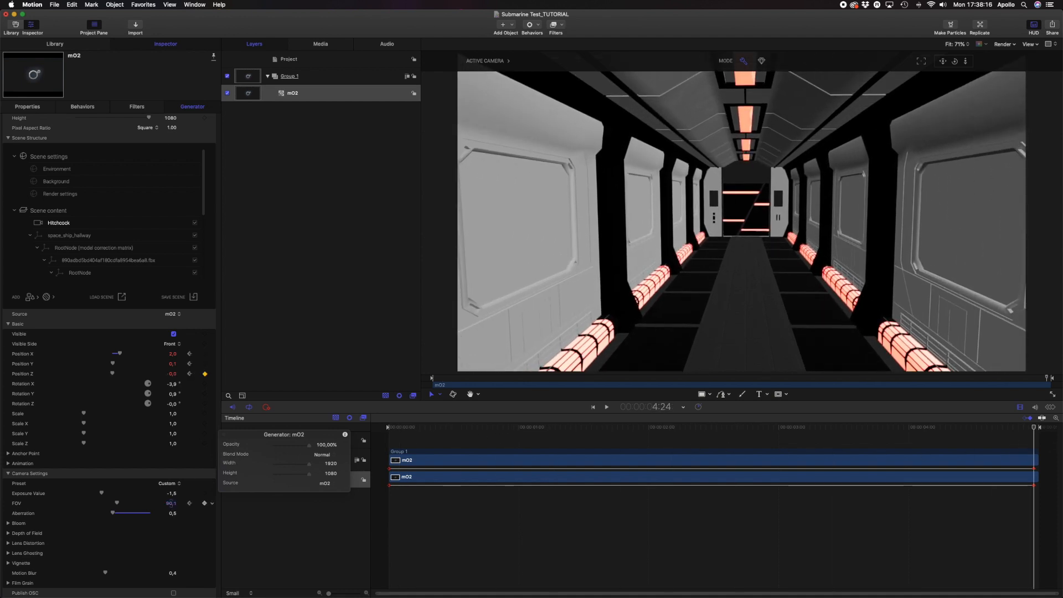
left_click_drag(171, 503, 168, 505)
left_click_drag(406, 427, 1056, 473)
Step: Set the highpolywall11_Wall_blue_0 material's illuminance intensity to 10.0 and its illuminance colour to orange
scroll(91, 235, "down", 5)
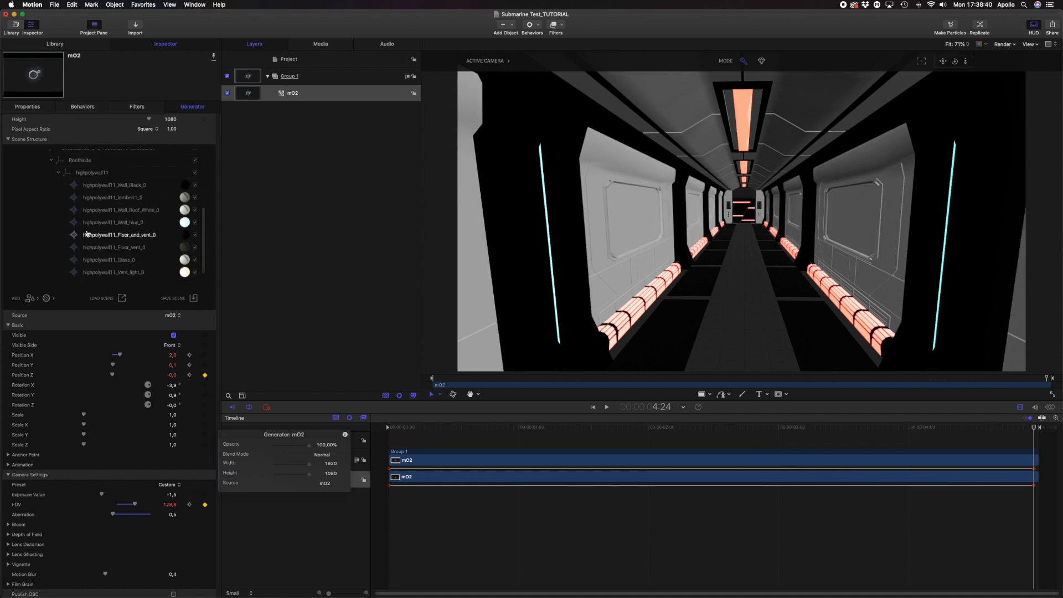
left_click(175, 221)
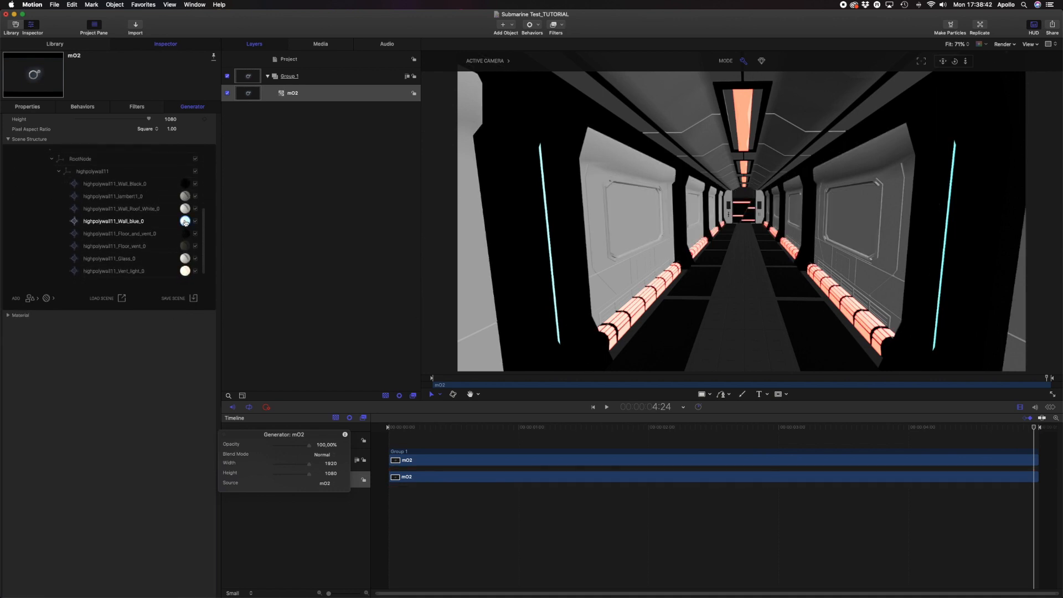
scroll(136, 361, "down", 5)
scroll(136, 361, "down", 8)
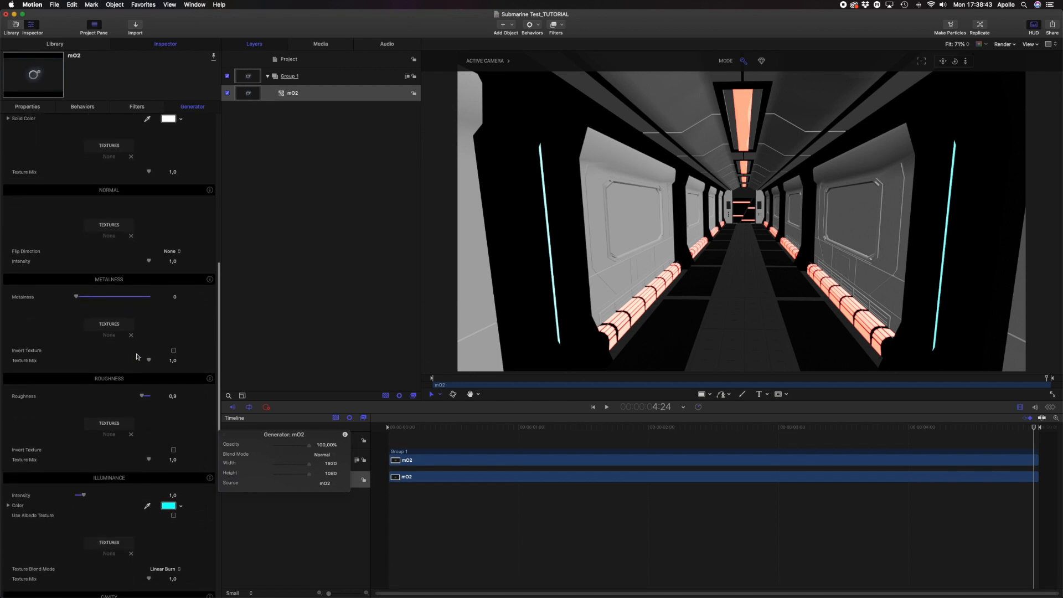
left_click_drag(101, 451, 195, 458)
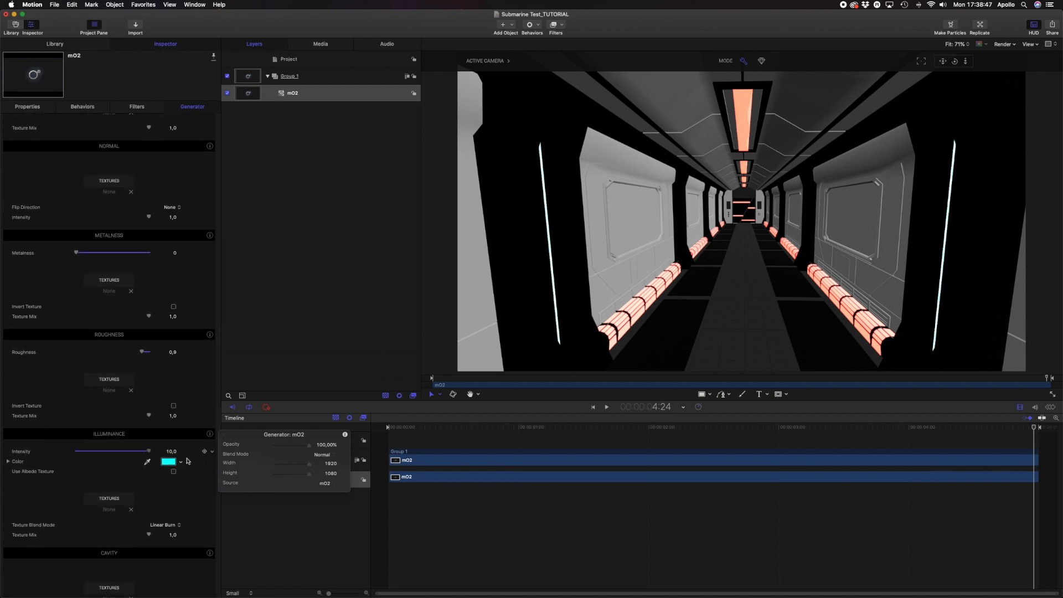
left_click(165, 462)
left_click_drag(156, 438, 197, 410)
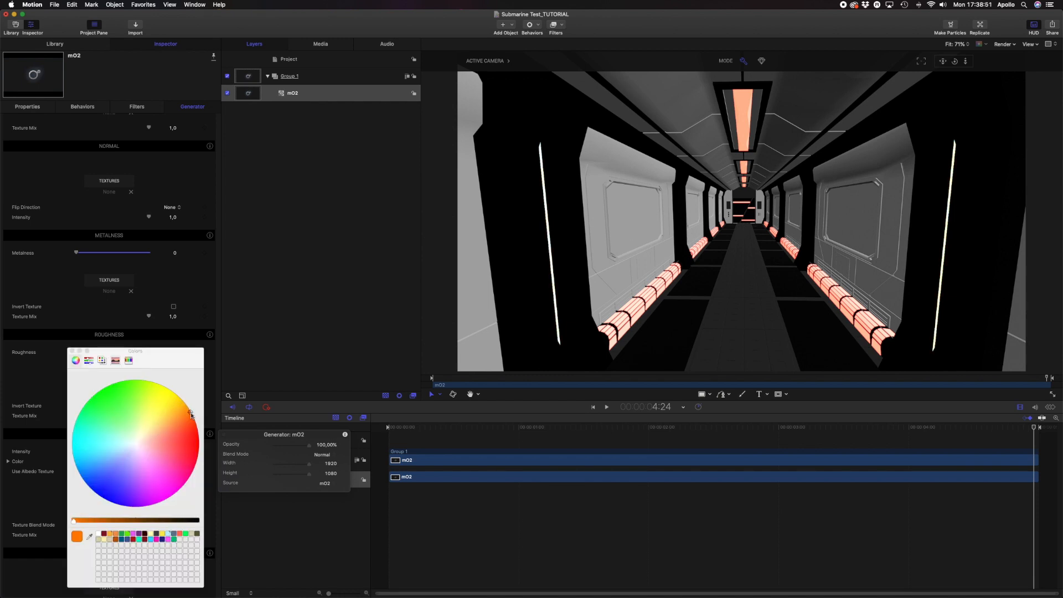
left_click(72, 351)
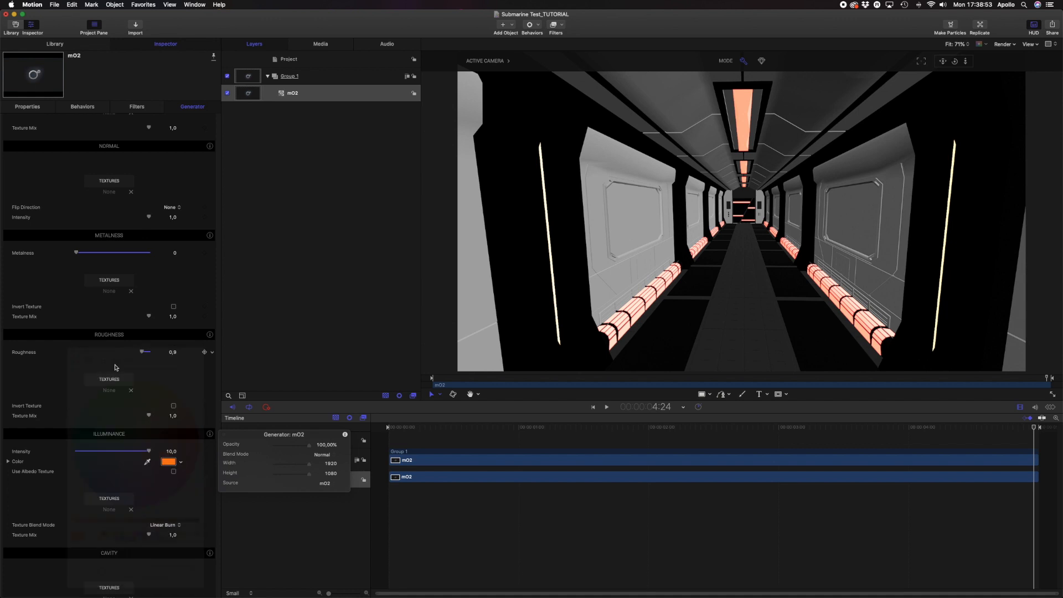
Step: Return to the start of the timeline and play the camera animation in the rendered viewport mode
left_click(396, 428)
key("space")
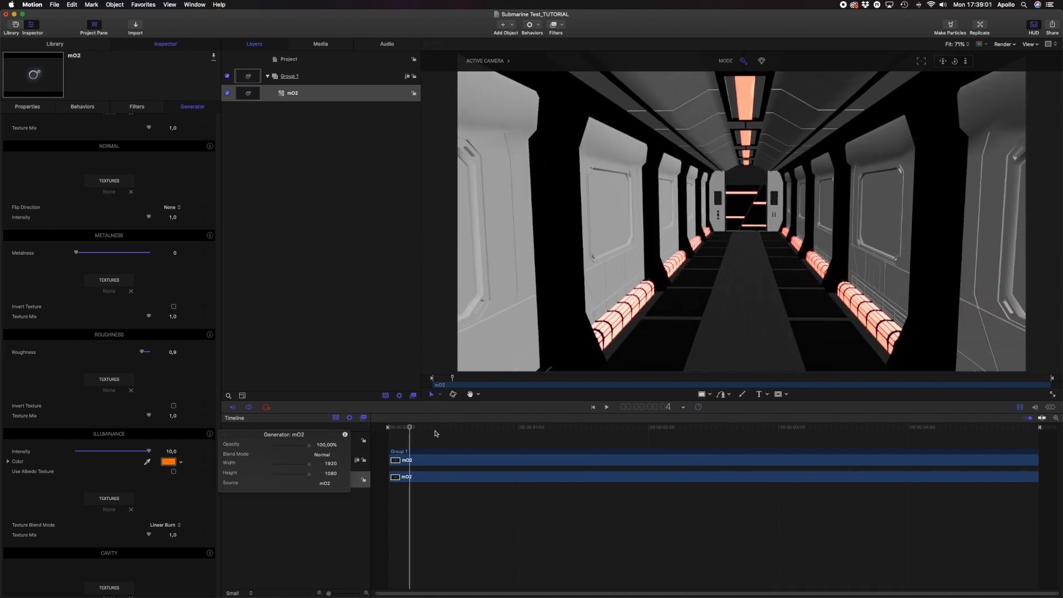
key("space")
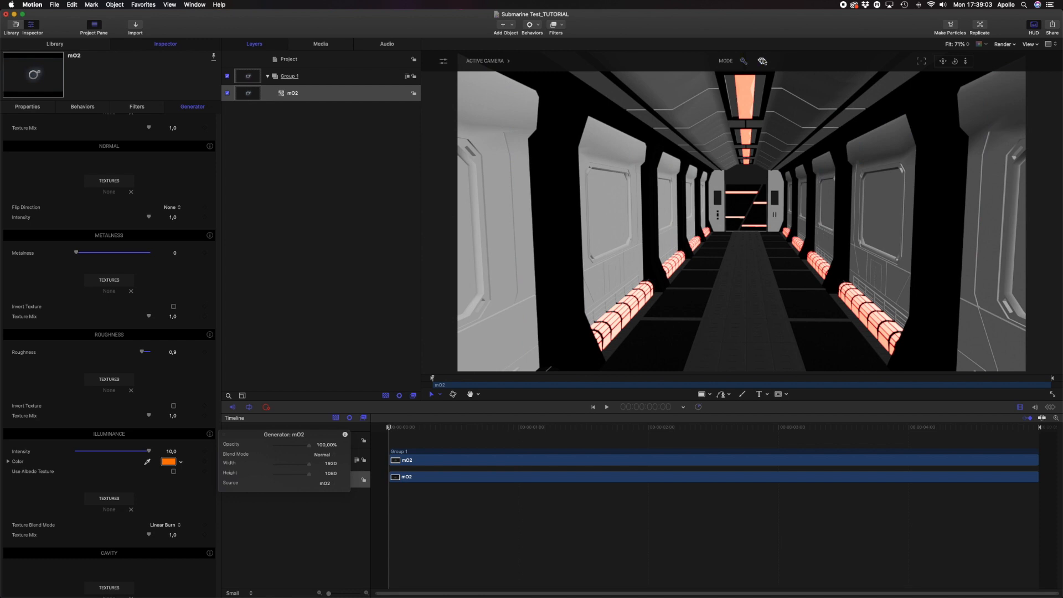
key("space")
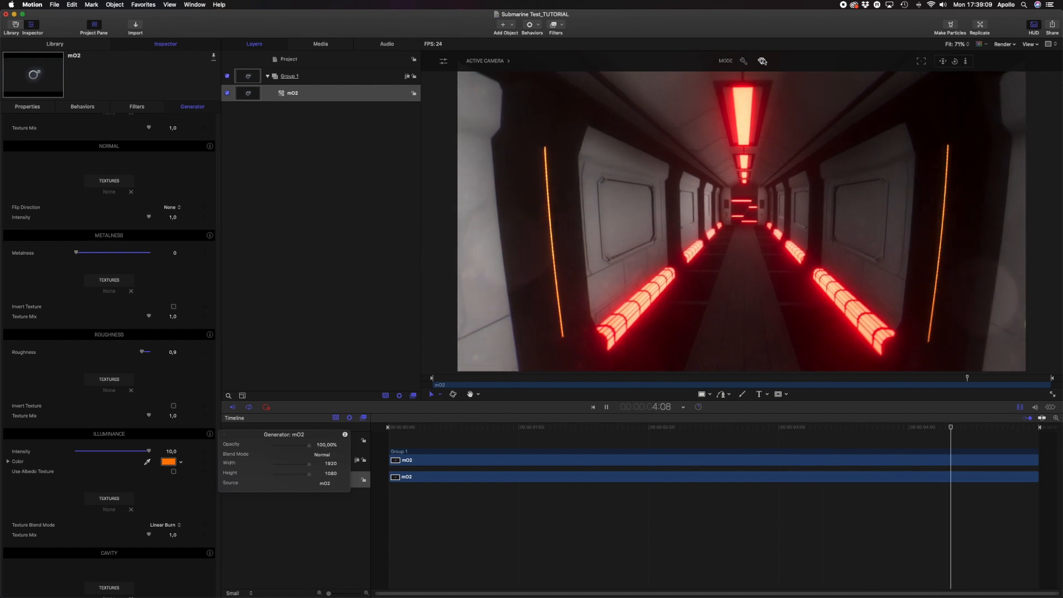
Step: Return to the start of the timeline, collapse the space_ship_hallway hierarchy and add a Sphere primitive to the scene
left_click(448, 419)
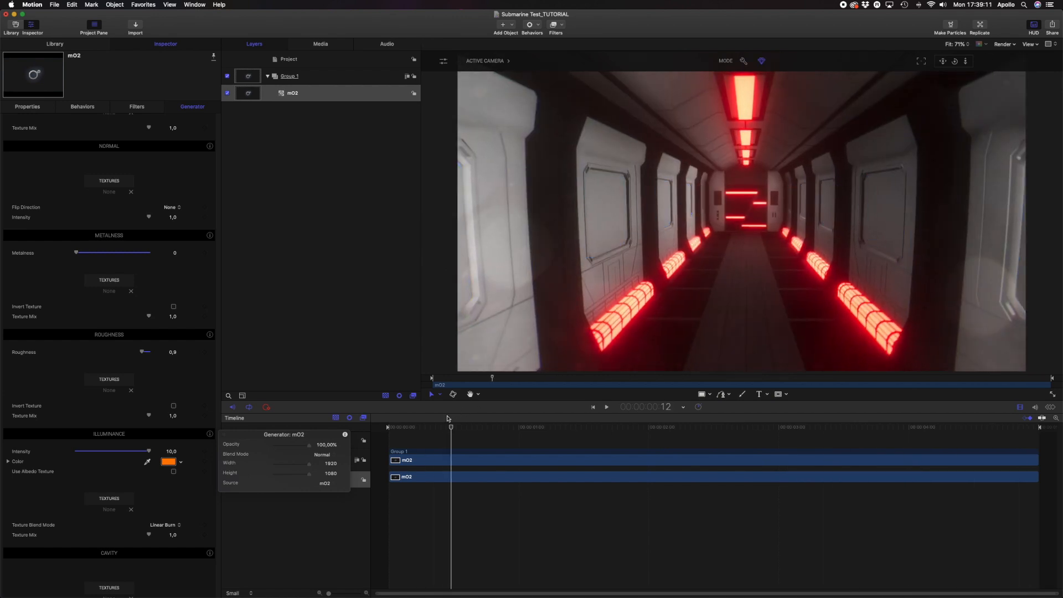
left_click(386, 430)
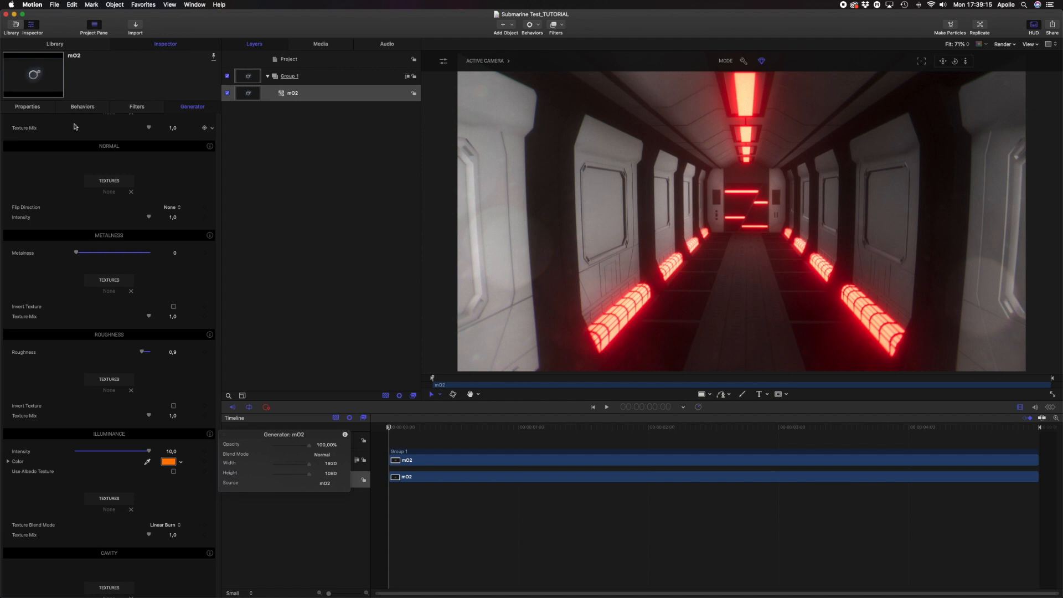
scroll(139, 157, "up", 15)
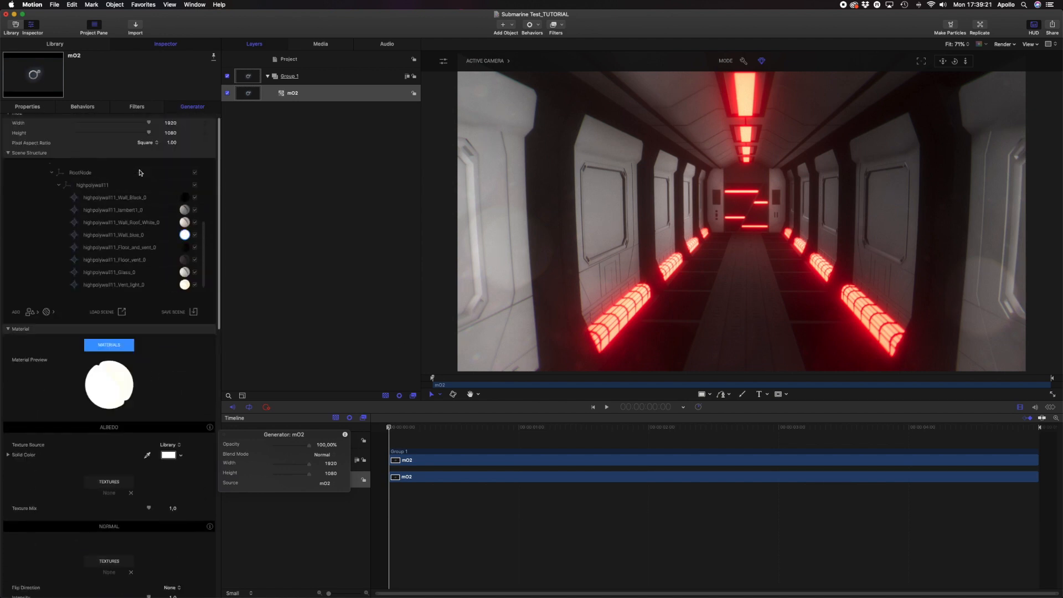
scroll(33, 249, "up", 6)
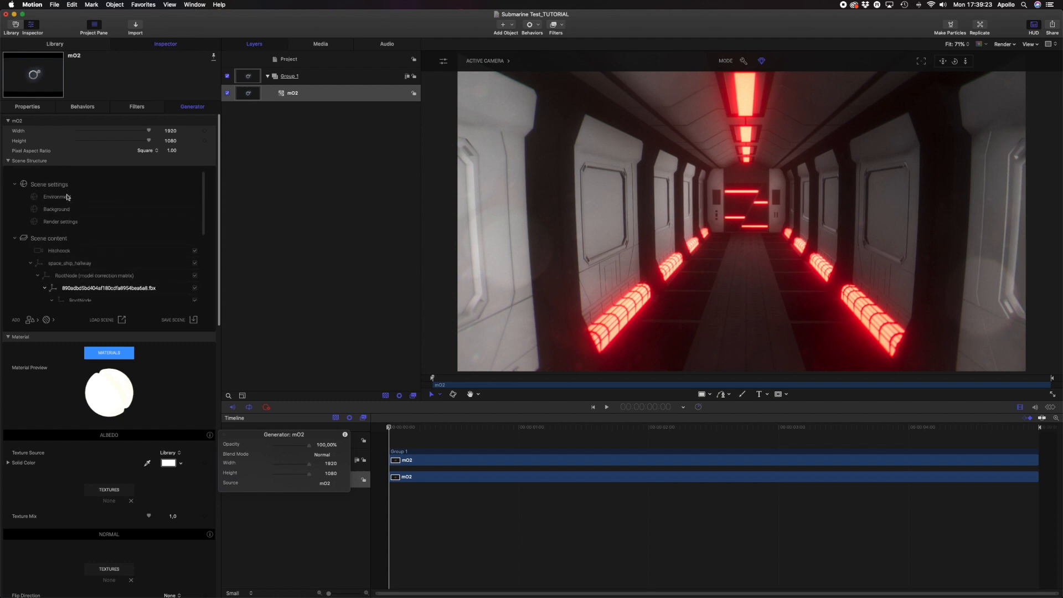
left_click(30, 260)
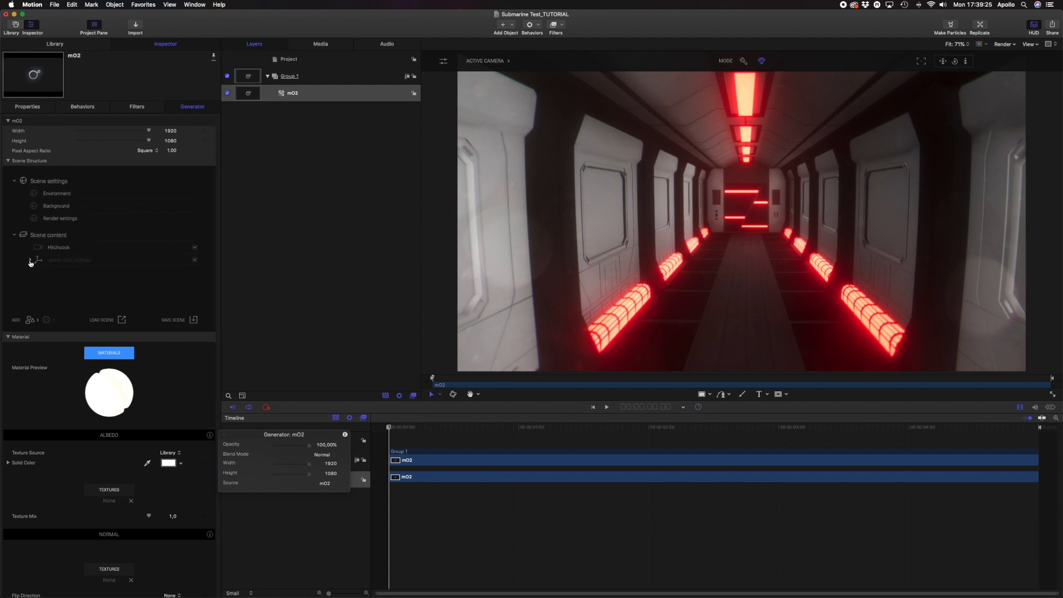
scroll(32, 324, "down", 1)
left_click(33, 320)
mouse_move(56, 319)
mouse_move(118, 342)
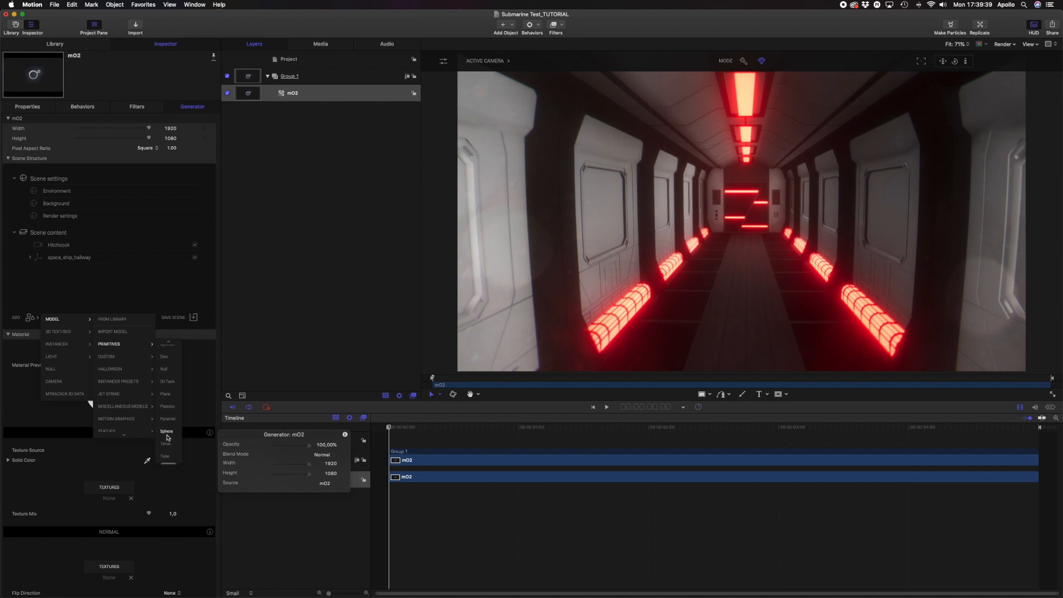
left_click(167, 431)
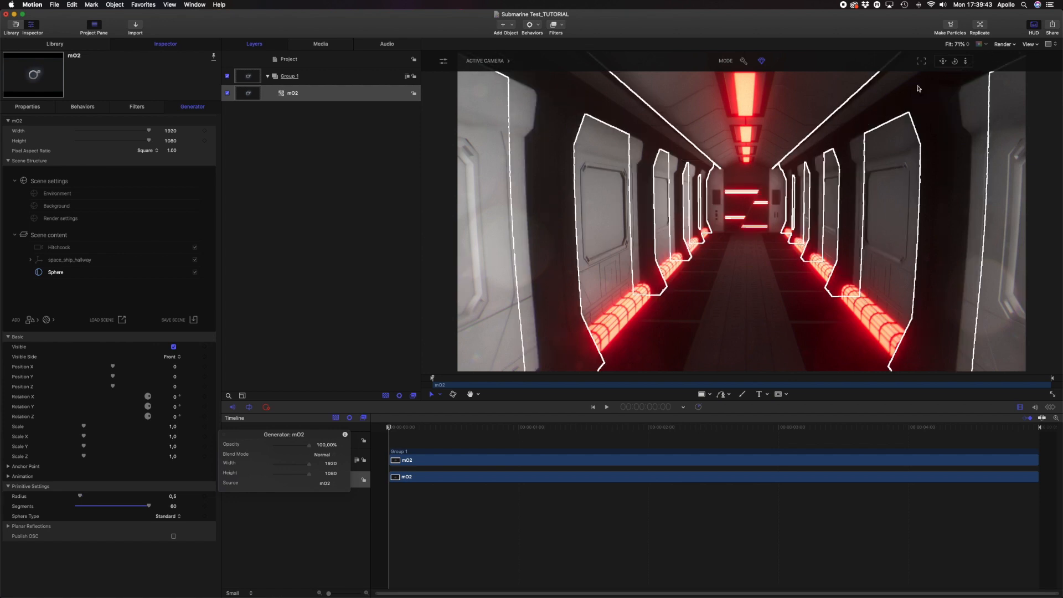
Step: Disable the Hitchcock camera, move the sphere into the hallway at Position X 2.0 and Position Z -1.5, and re-enable the camera
left_click(196, 248)
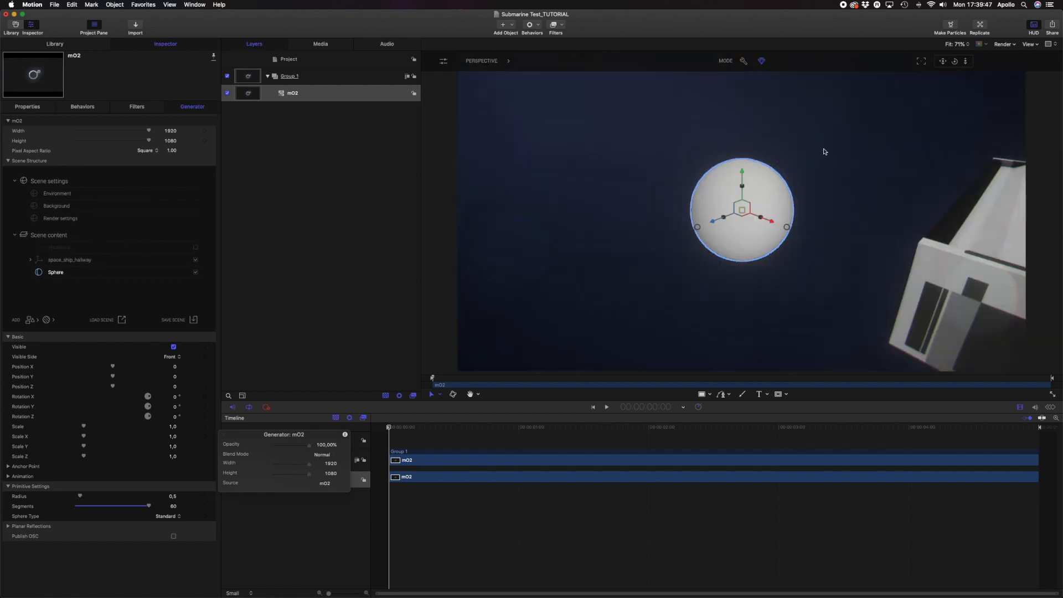
left_click_drag(966, 62, 963, 67)
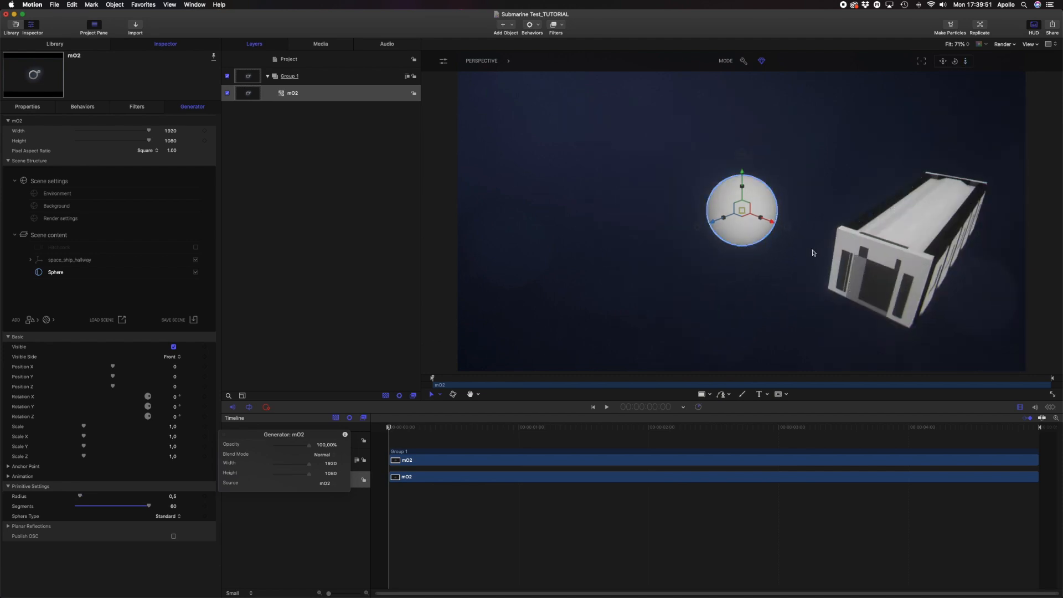
left_click_drag(769, 222, 939, 295)
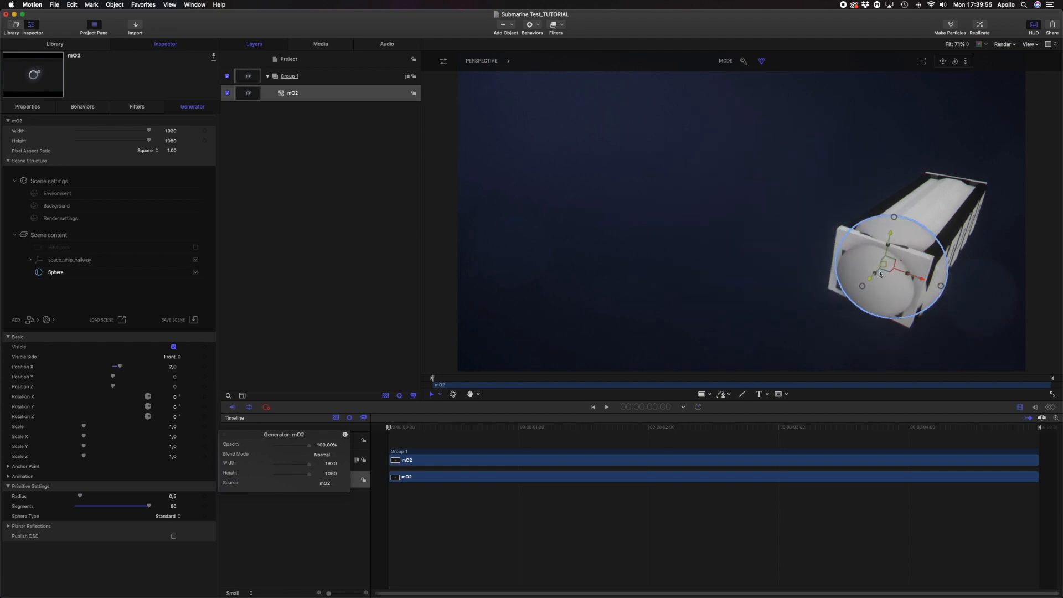
left_click_drag(879, 273, 914, 230)
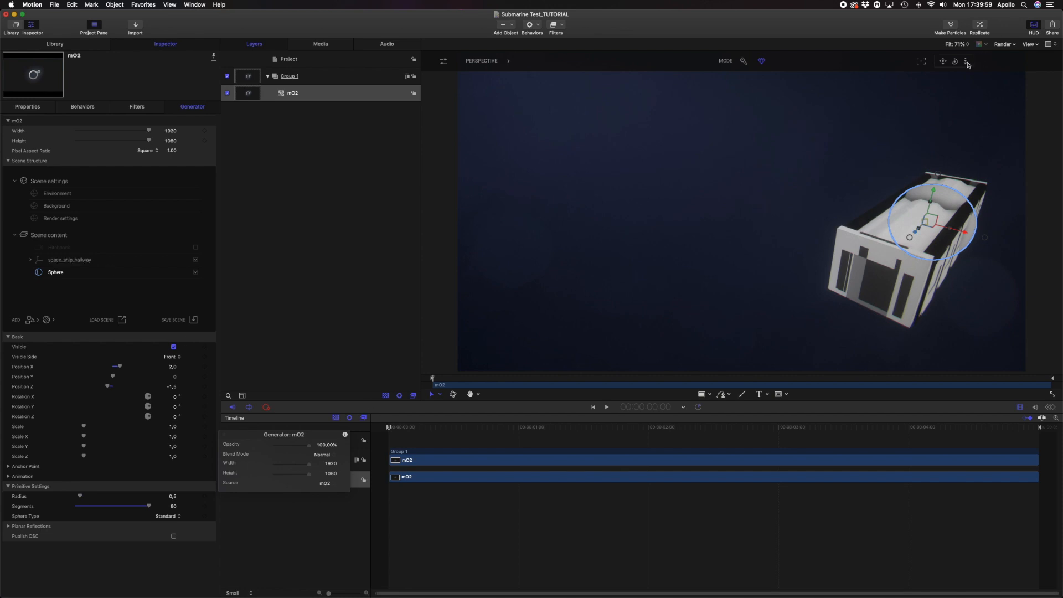
left_click(195, 247)
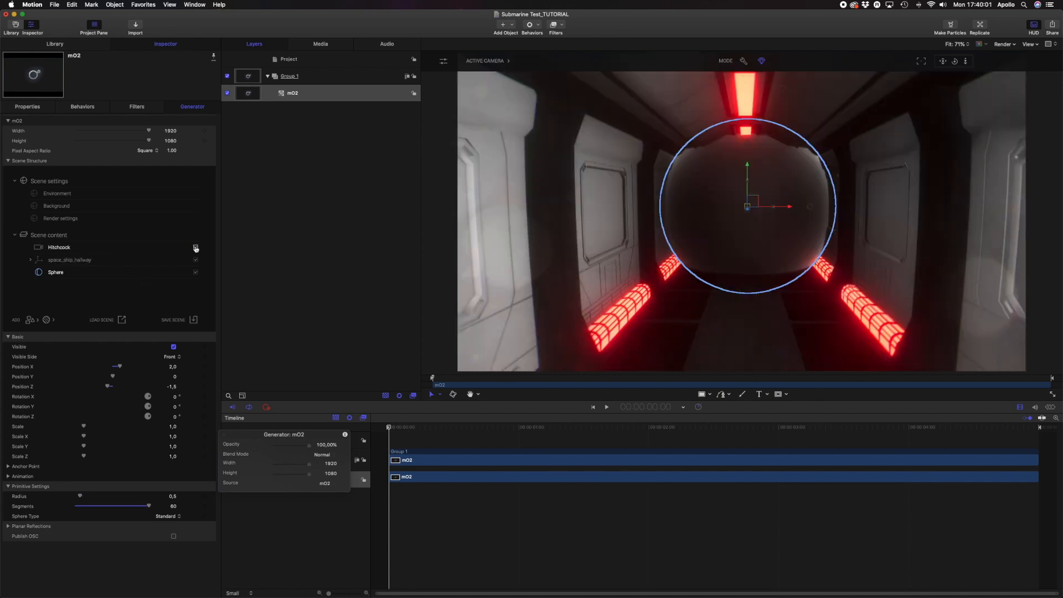
left_click_drag(410, 430, 367, 471)
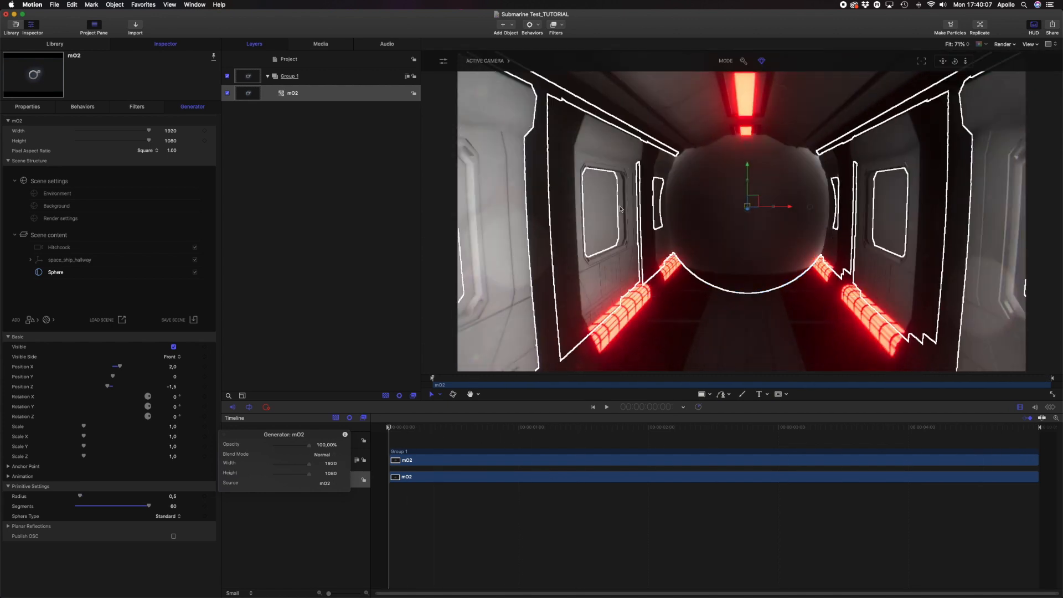
Step: Turn off the rendered viewport mode and set the sphere's Radius to 0.09, Position Y to 0.1 and Position Z to -0.4
left_click(744, 63)
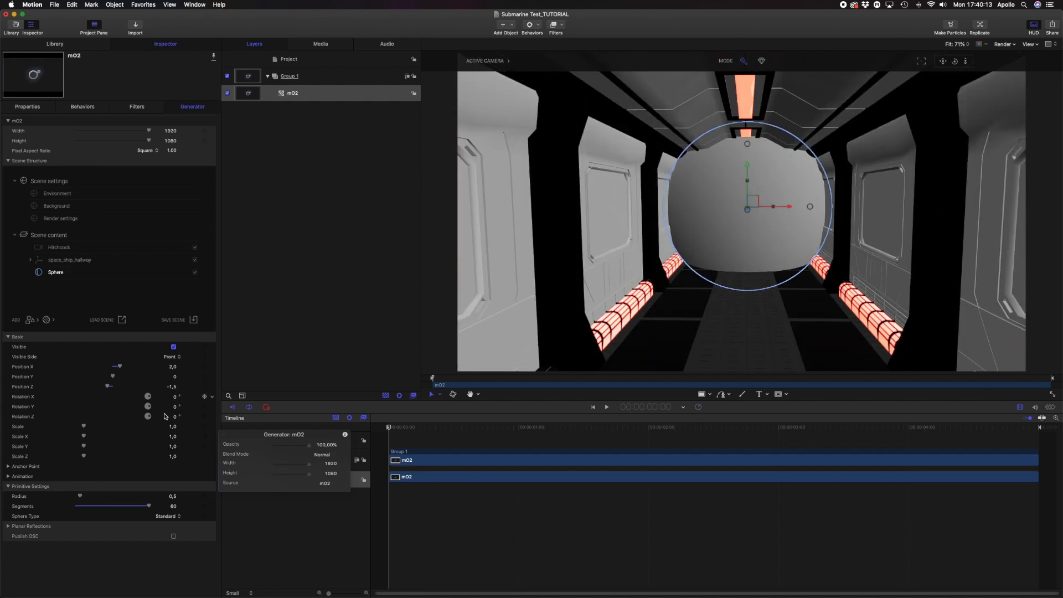
scroll(170, 506, "down", 1)
left_click_drag(173, 497, 155, 497)
scroll(175, 495, "up", 1)
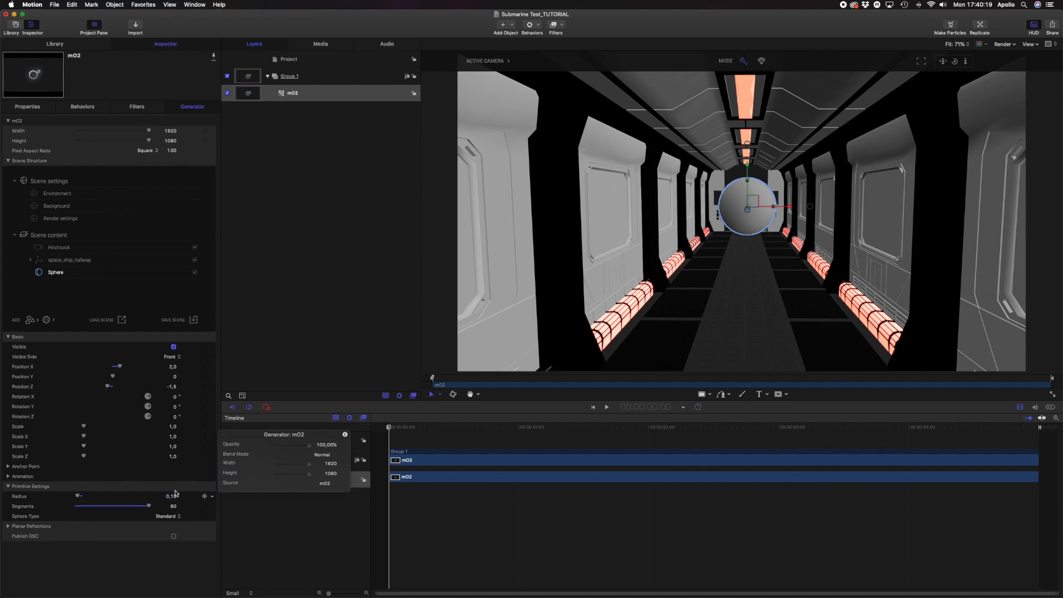
left_click_drag(172, 386, 177, 387)
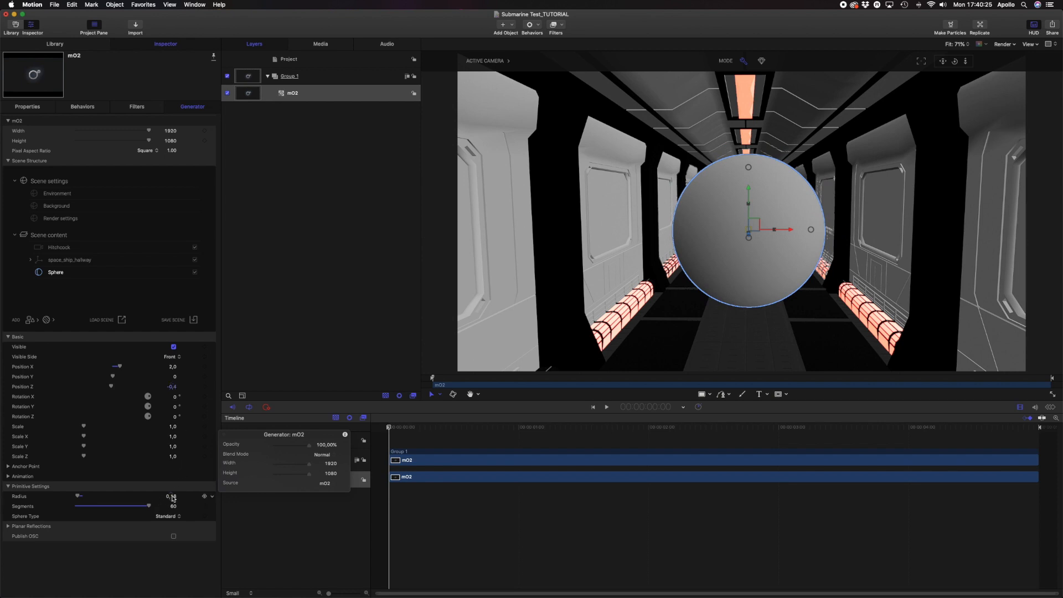
left_click_drag(173, 497, 167, 498)
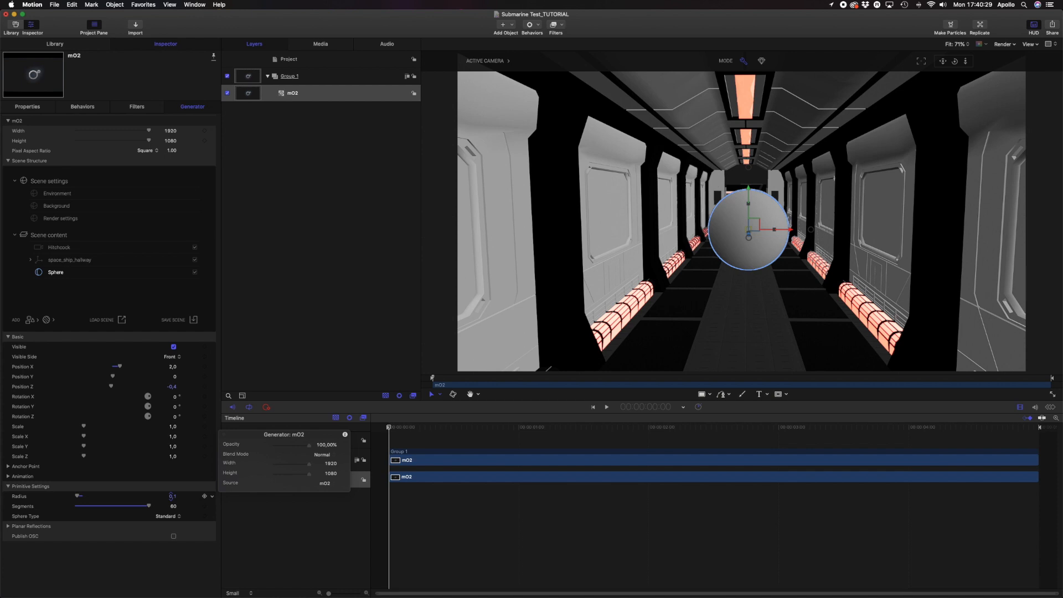
left_click_drag(172, 496, 171, 495)
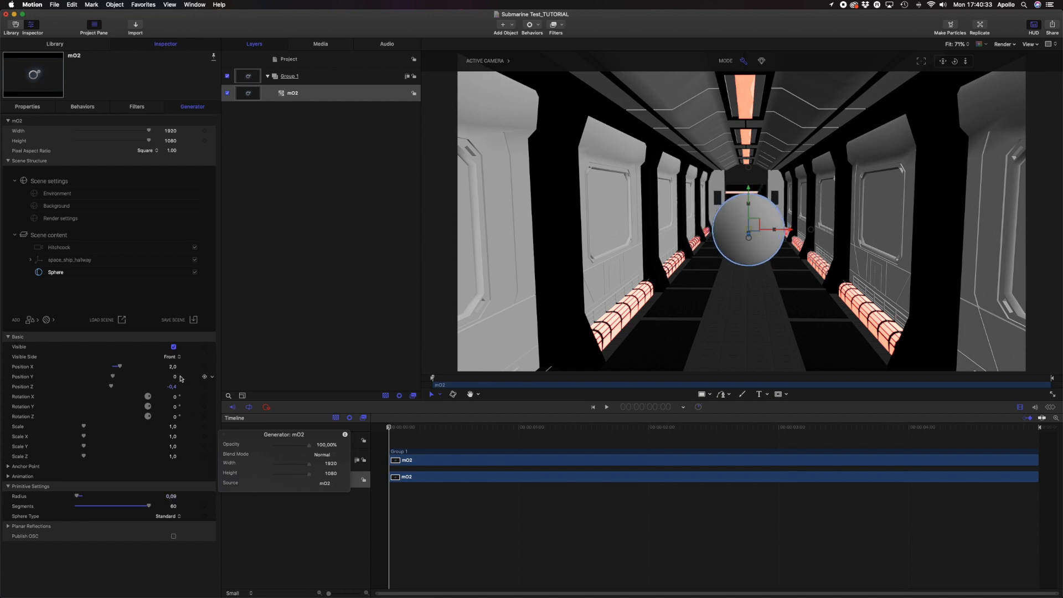
left_click_drag(176, 379, 174, 377)
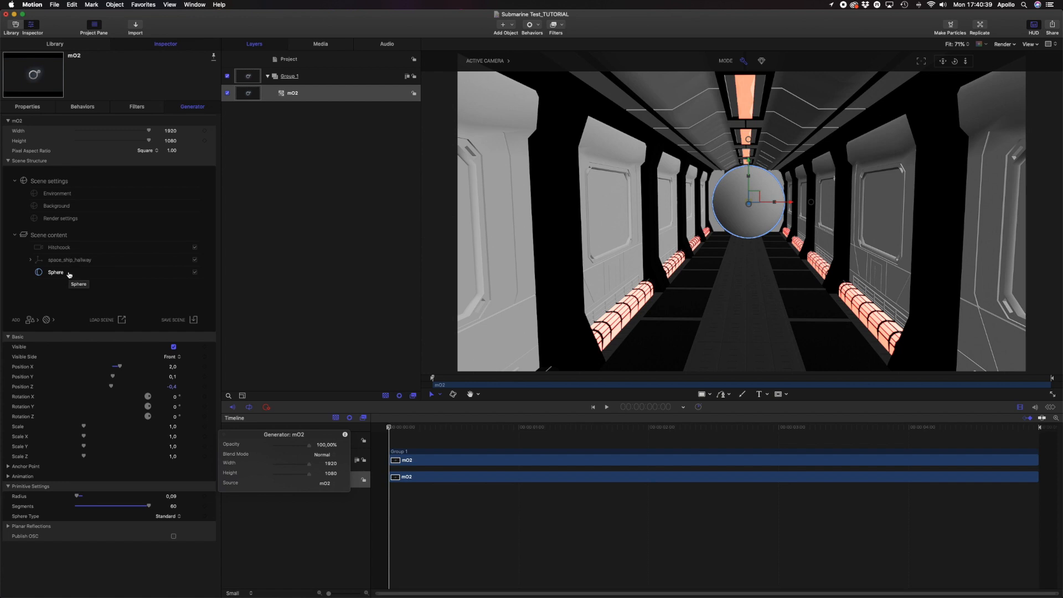
Step: Add a material to the sphere, try Aluminium and Flesh, and choose Reptile Scales from the Organic materials
left_click(46, 319)
left_click(81, 324)
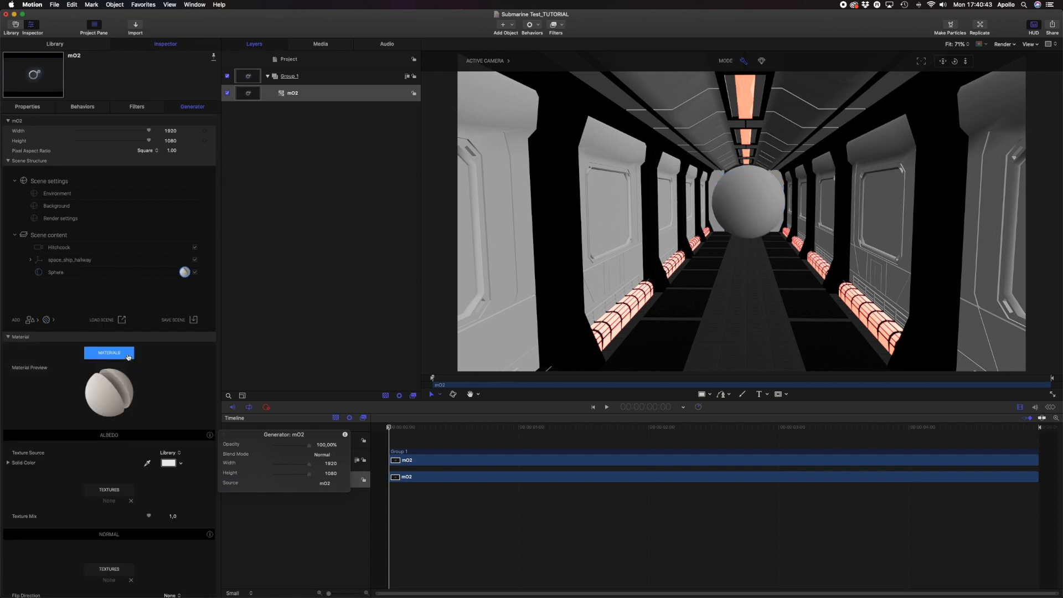
left_click(128, 357)
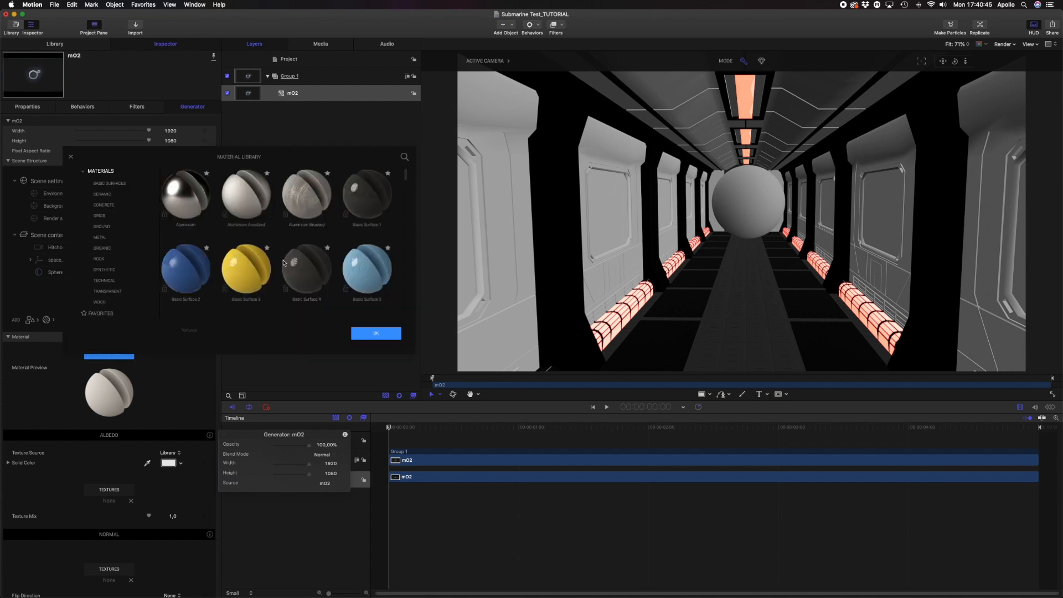
left_click(185, 190)
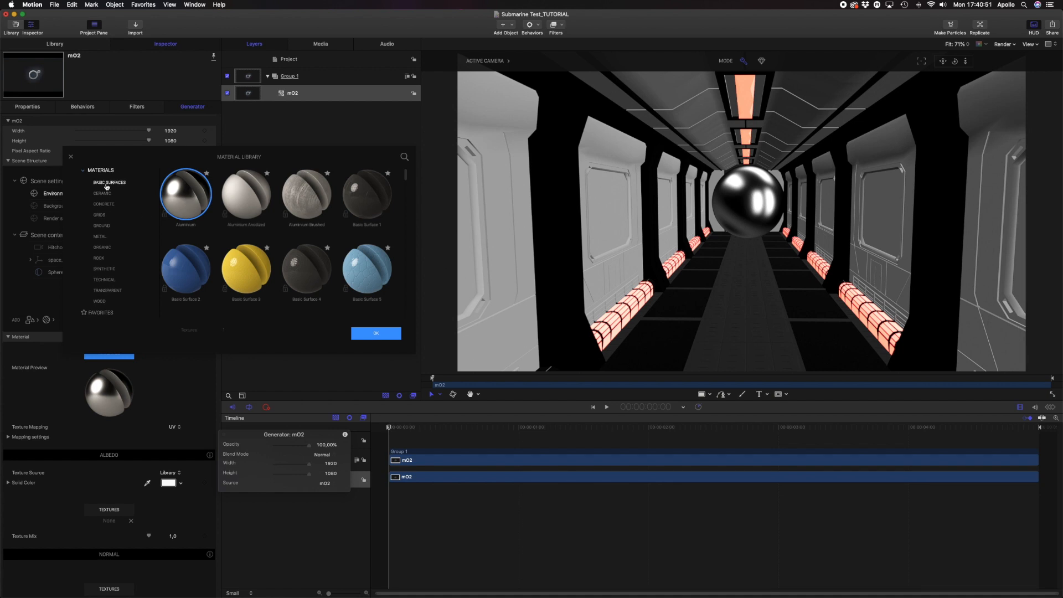
left_click(110, 250)
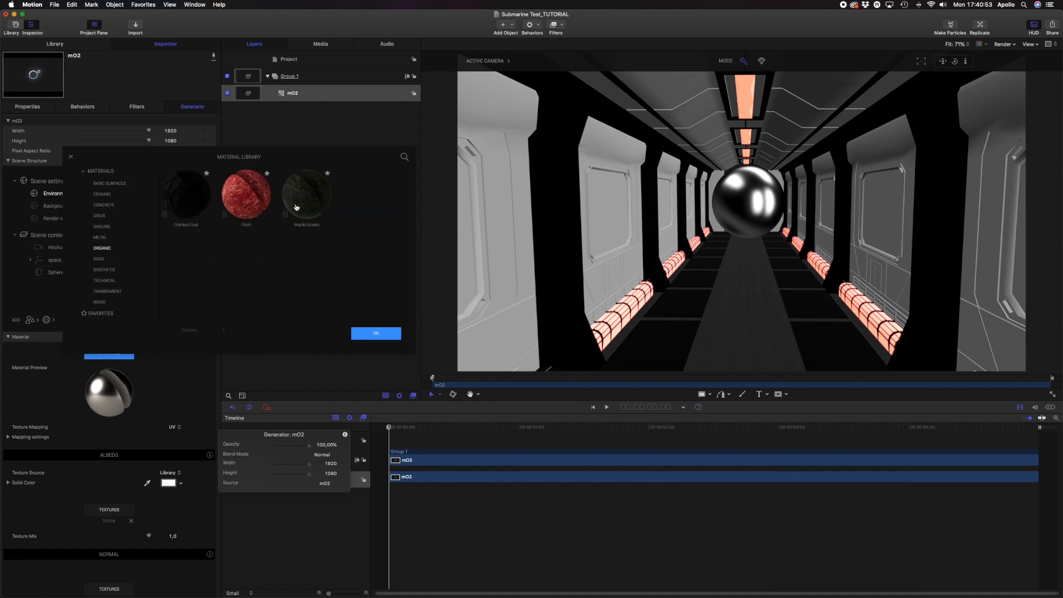
left_click(250, 203)
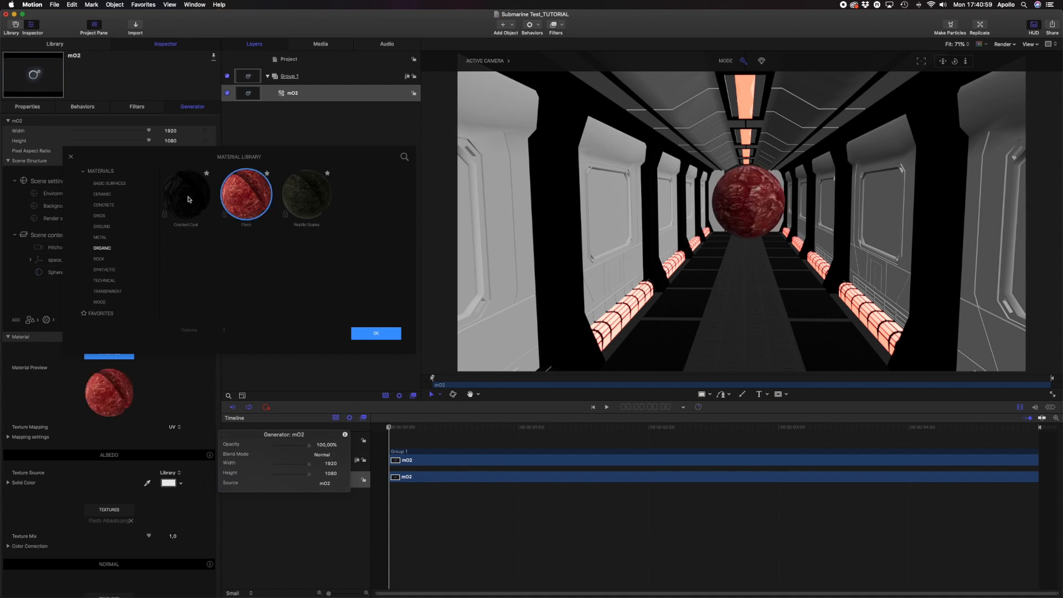
left_click(304, 186)
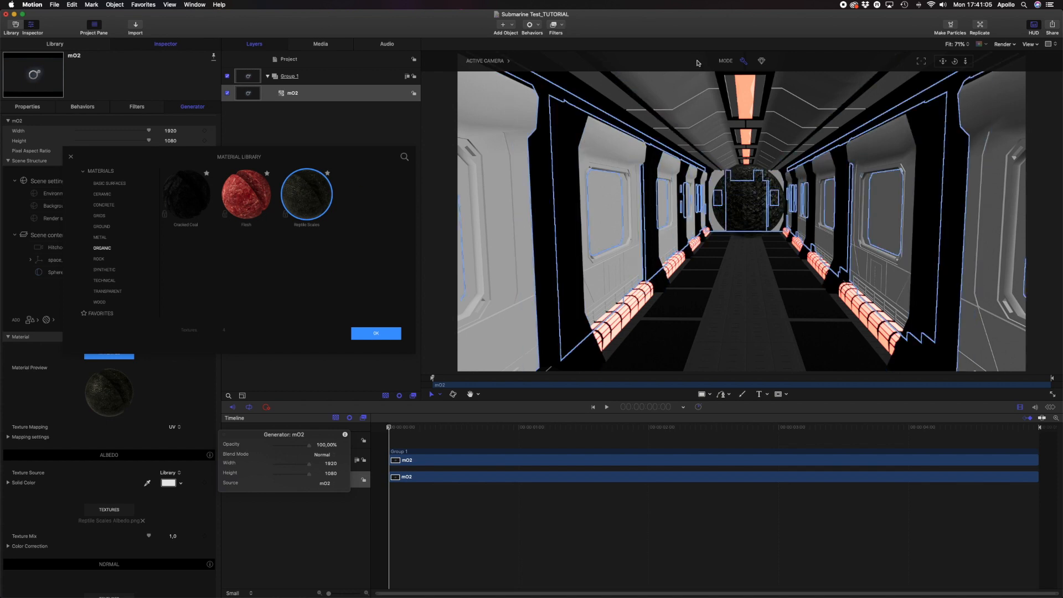
Step: Preview the scaly sphere in rendered mode by scrubbing to 4:24, and confirm the material choice
left_click(762, 61)
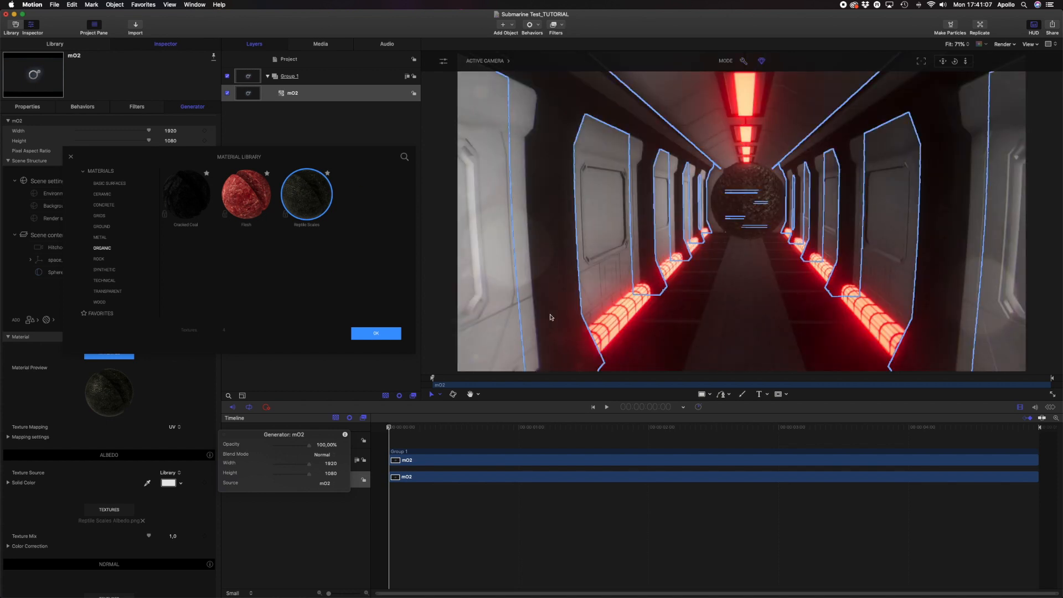
left_click_drag(396, 431, 717, 431)
left_click_drag(774, 459, 1062, 448)
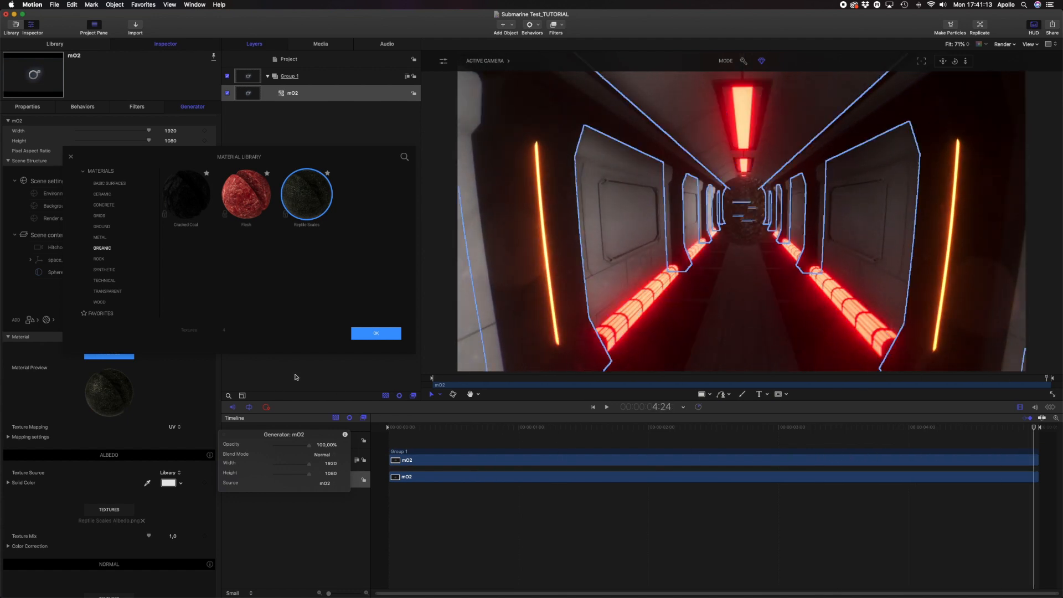
left_click(374, 334)
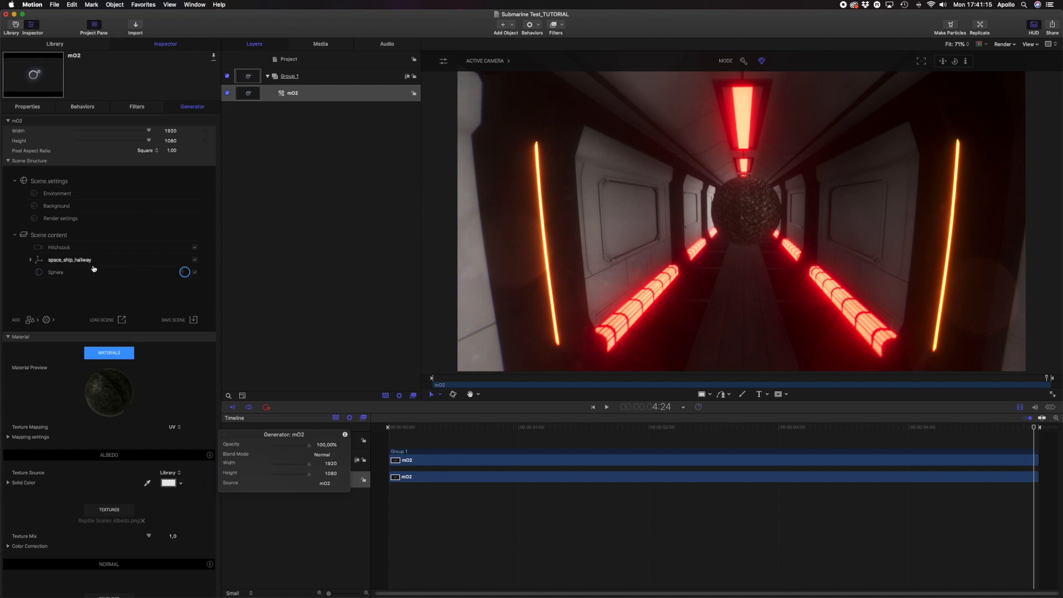
Step: Set the sphere's Position Z to -0.2 and scrub the animation back to the first frame
left_click(59, 272)
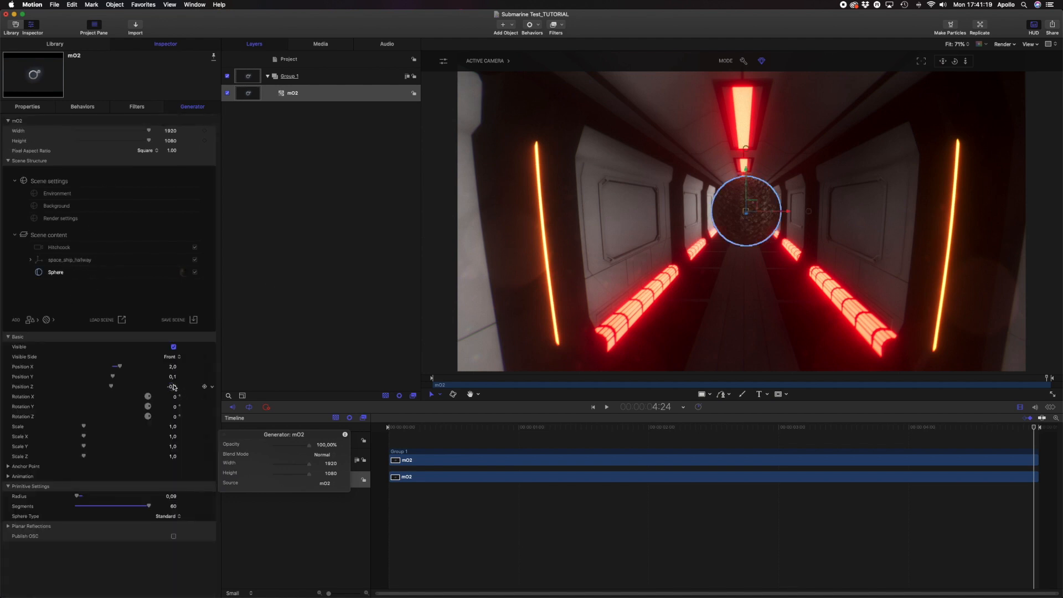
left_click_drag(174, 387, 171, 387)
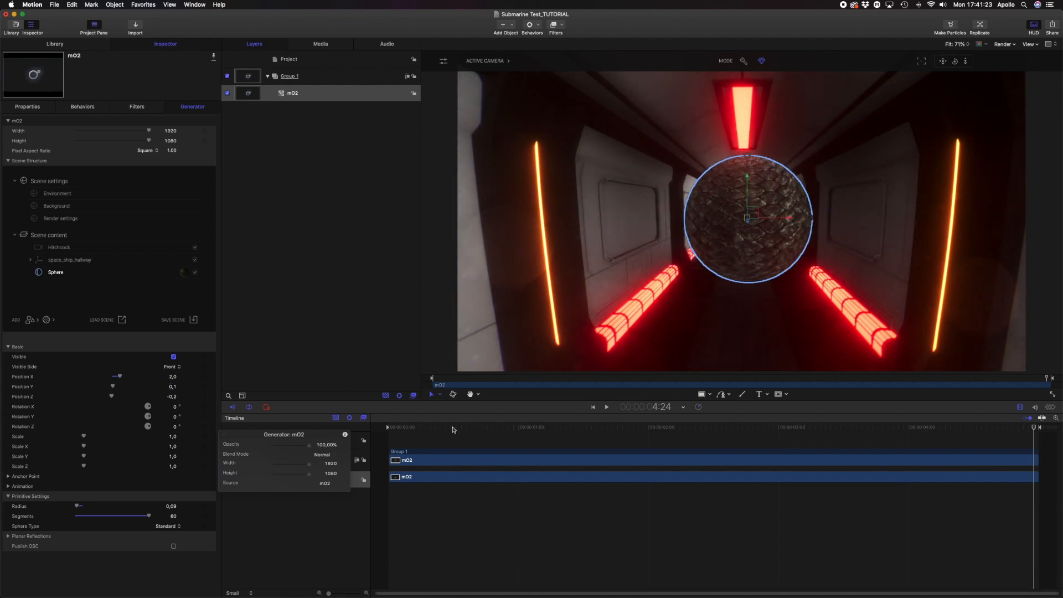
left_click(452, 430)
left_click_drag(583, 443, 332, 479)
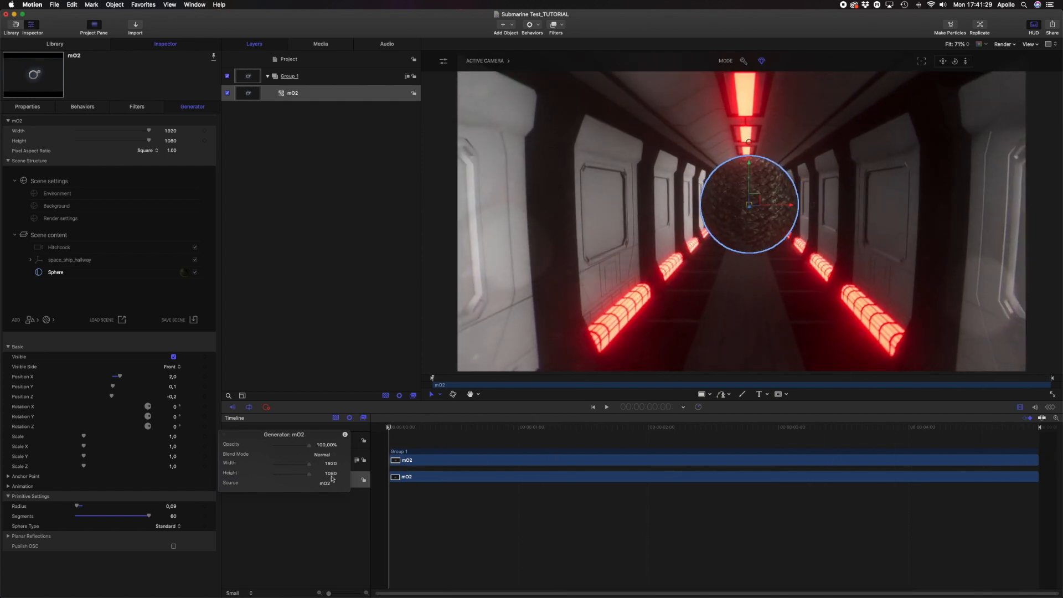
Step: Raise the camera's focus amount close to maximum, pick the sphere as the focus point and scrub to check the blur
left_click(445, 62)
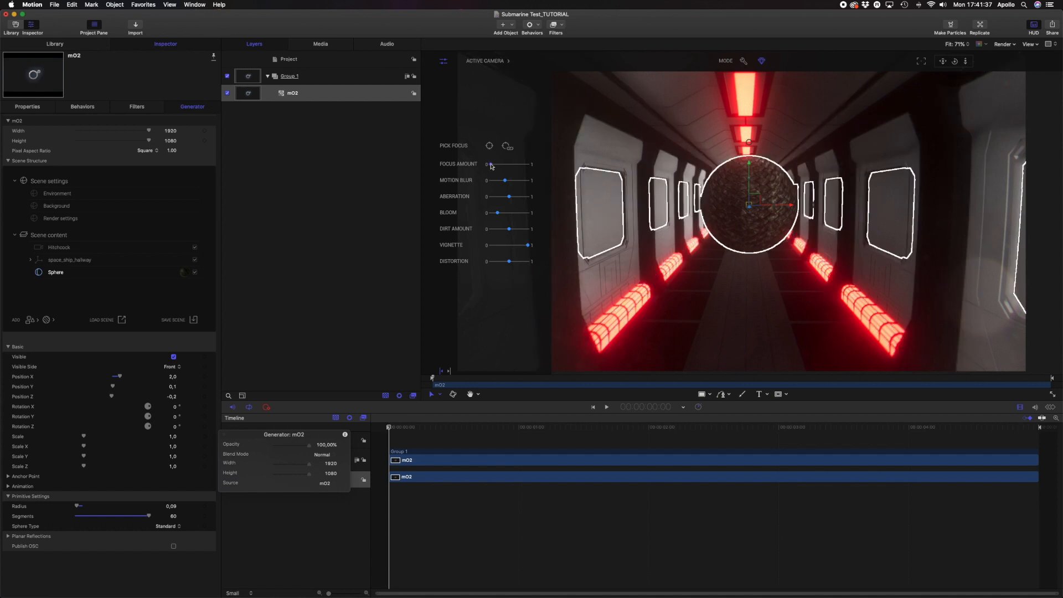
left_click_drag(497, 167, 525, 172)
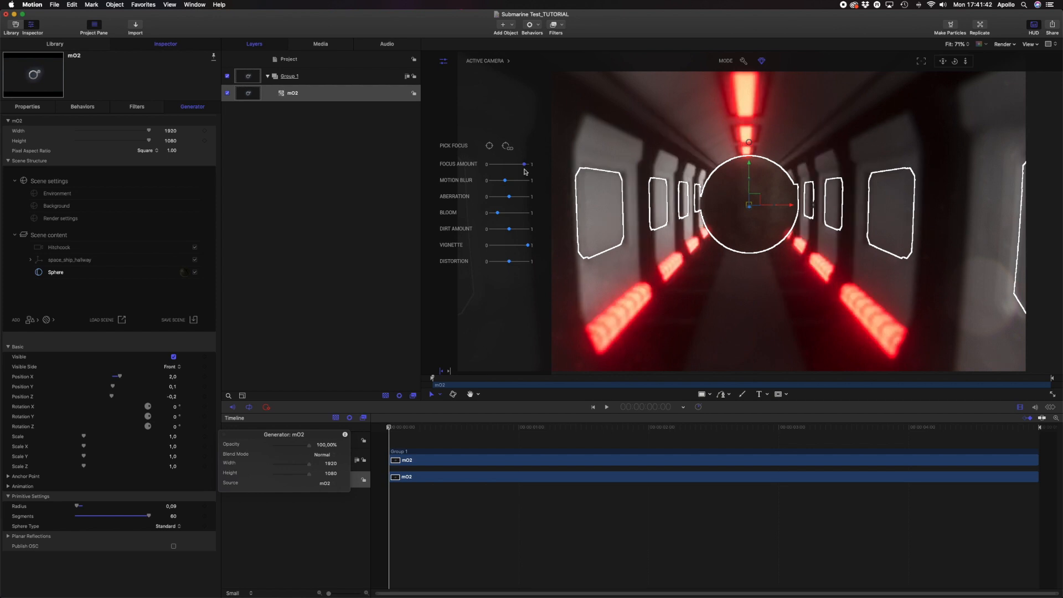
left_click(491, 147)
left_click(757, 221)
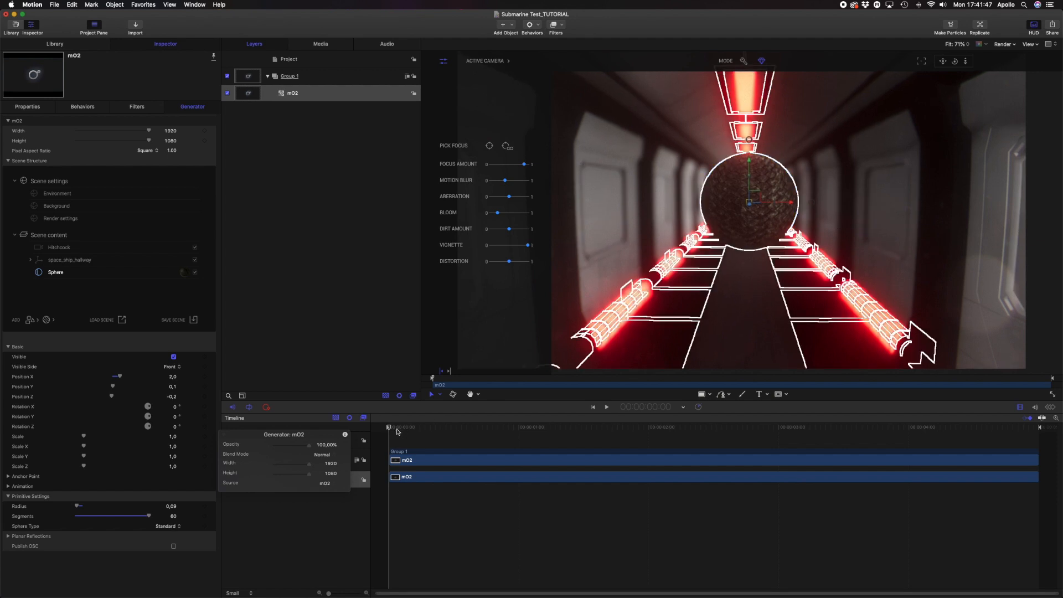
left_click(555, 430)
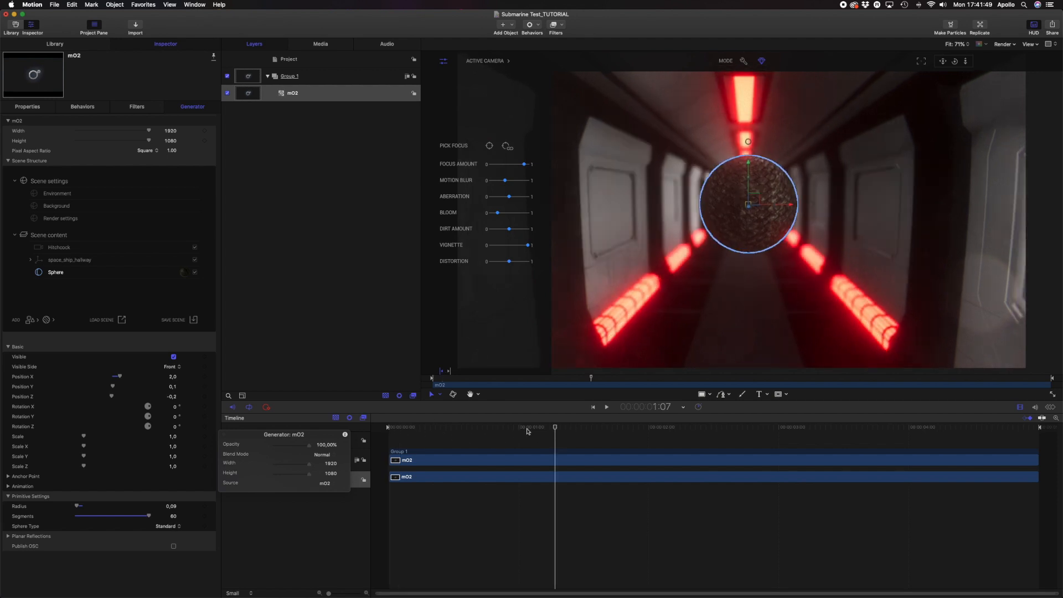
Step: Scrub to the last frame at 4:24, pick the sphere as the focus point, and return to the first frame
left_click_drag(559, 431, 1061, 445)
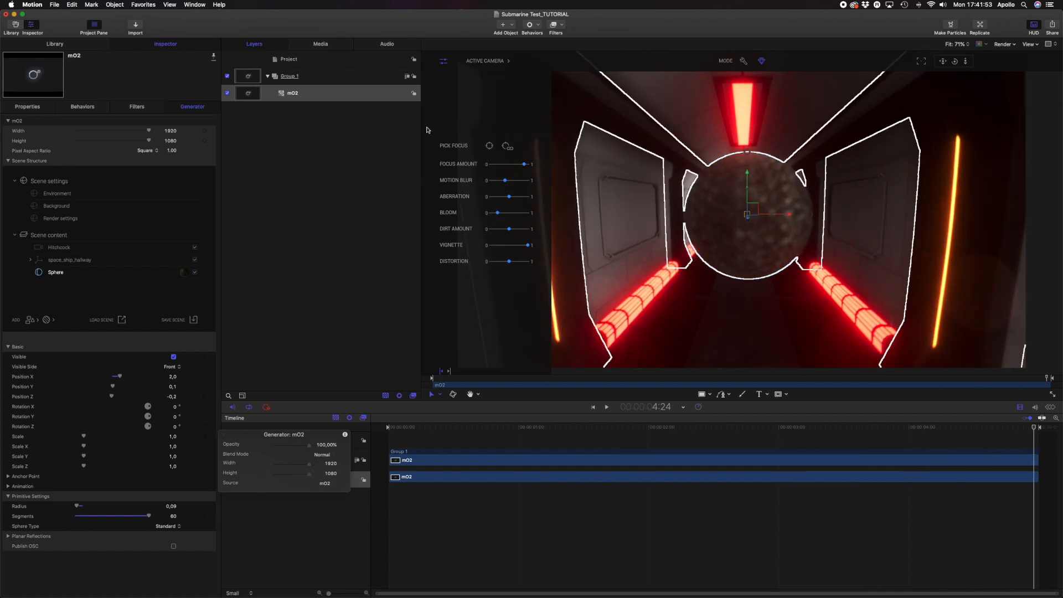
left_click(489, 146)
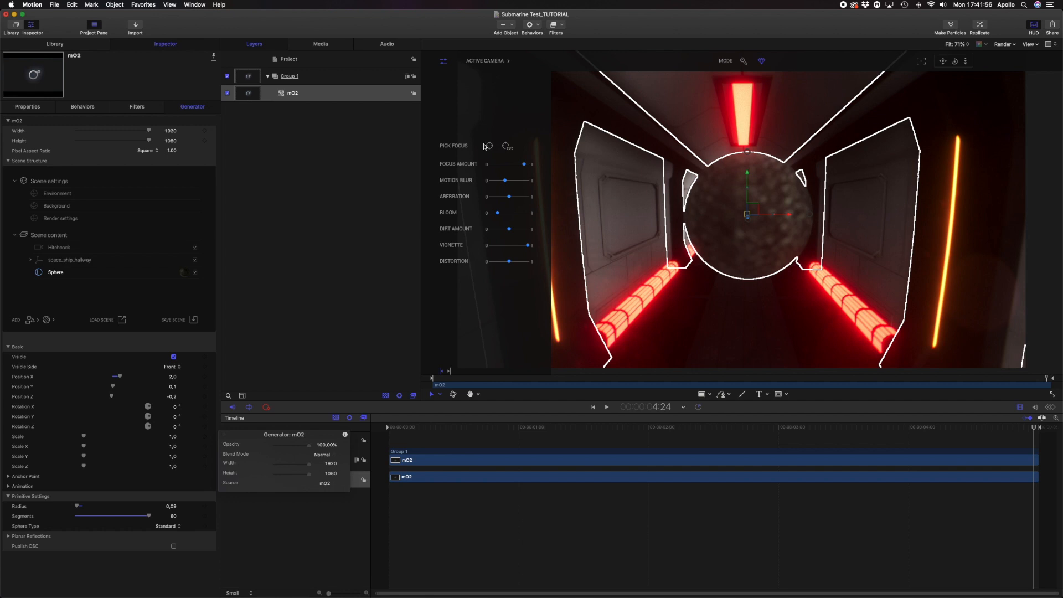
left_click(726, 206)
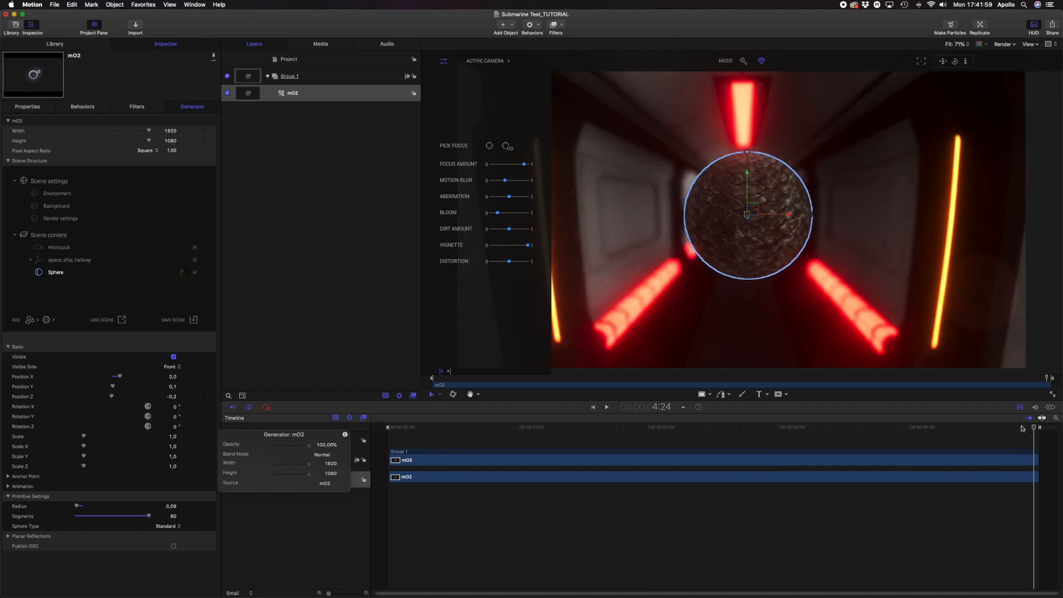
left_click(866, 427)
key("Home")
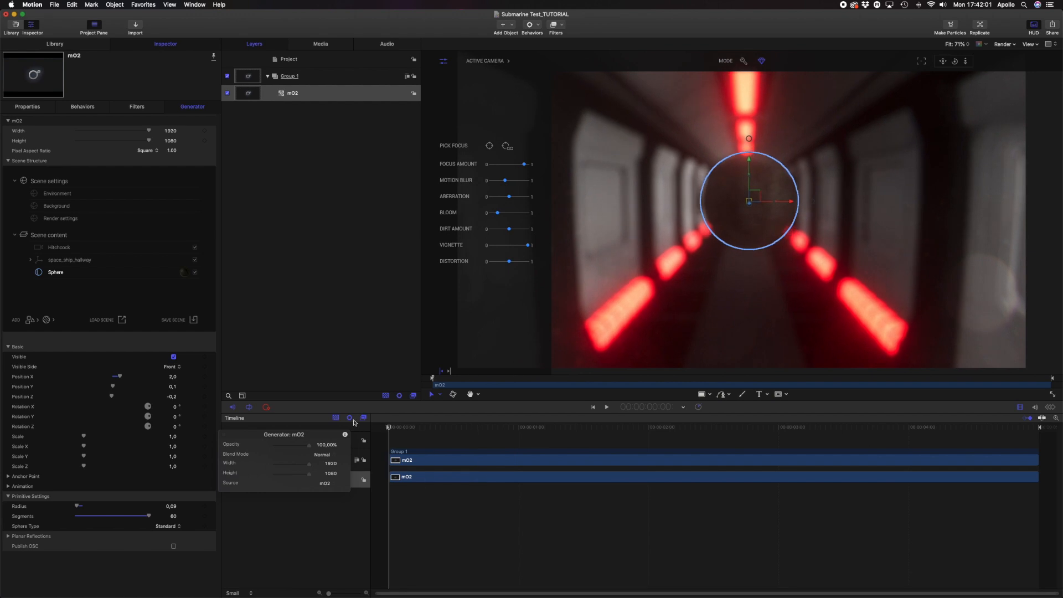
Step: Expand the Hitchcock camera's Depth of Field settings and pick the sphere as focus on the first frame, keyframing Focus Distance
left_click(443, 62)
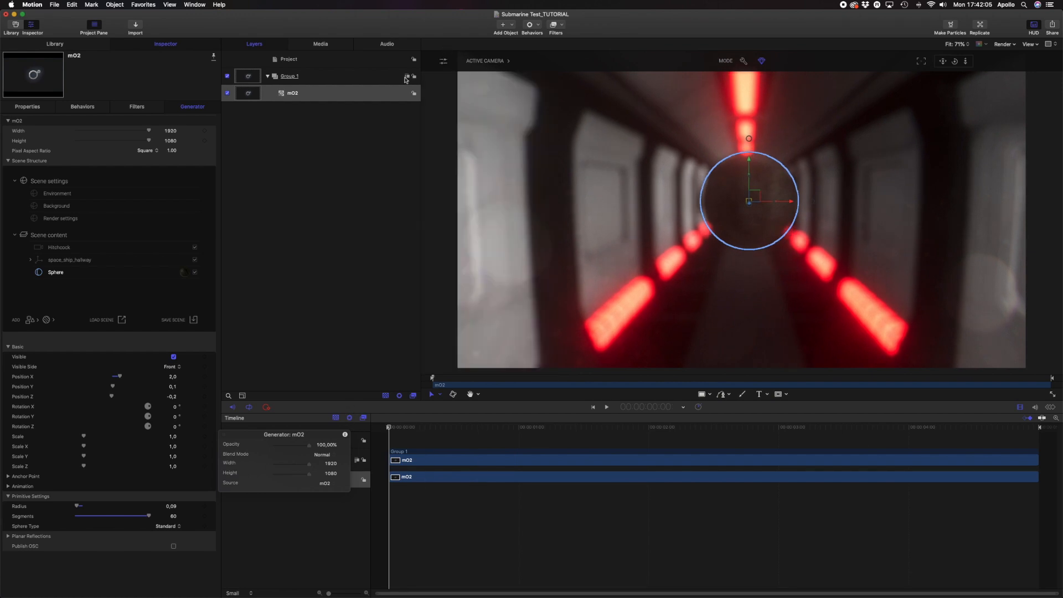
left_click(77, 244)
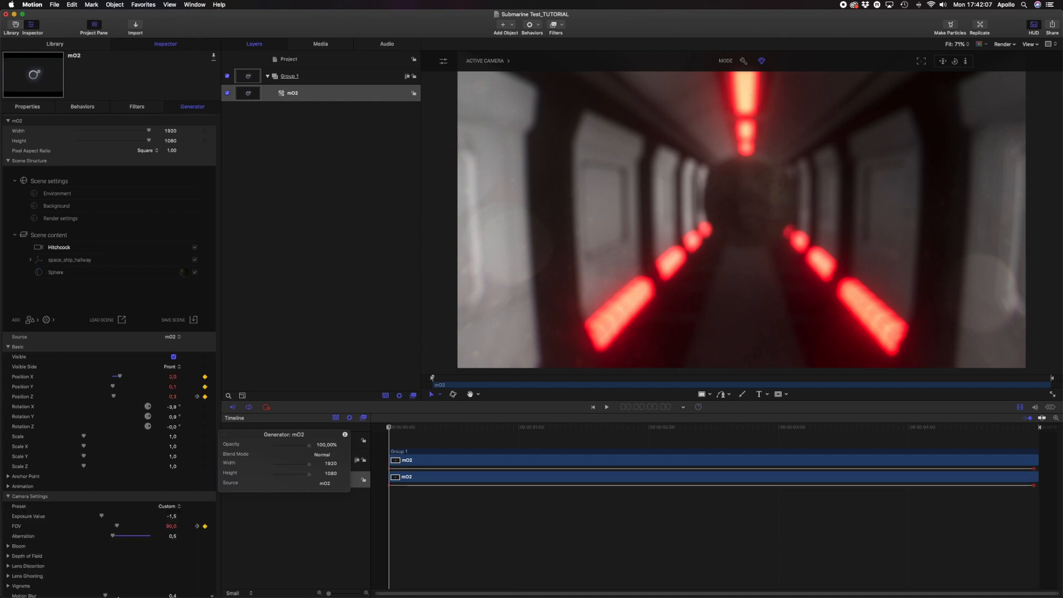
scroll(112, 558, "down", 2)
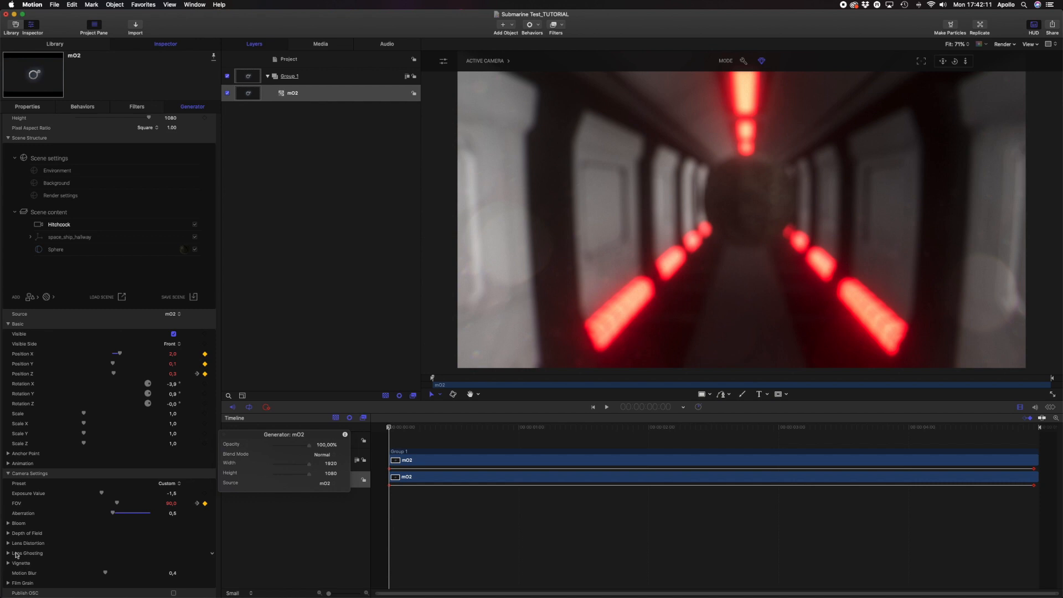
left_click(8, 533)
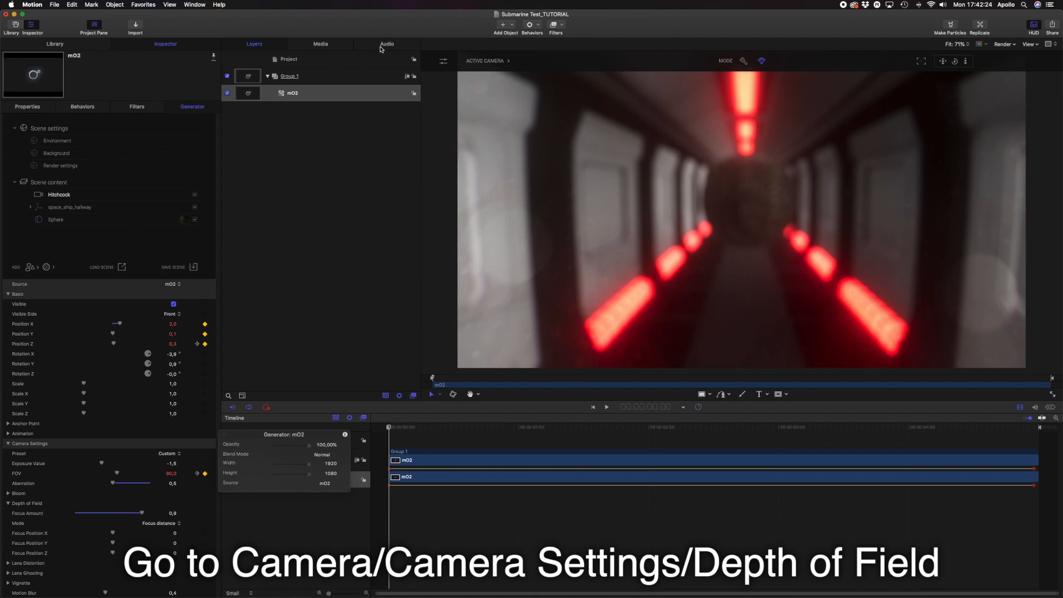
left_click(443, 63)
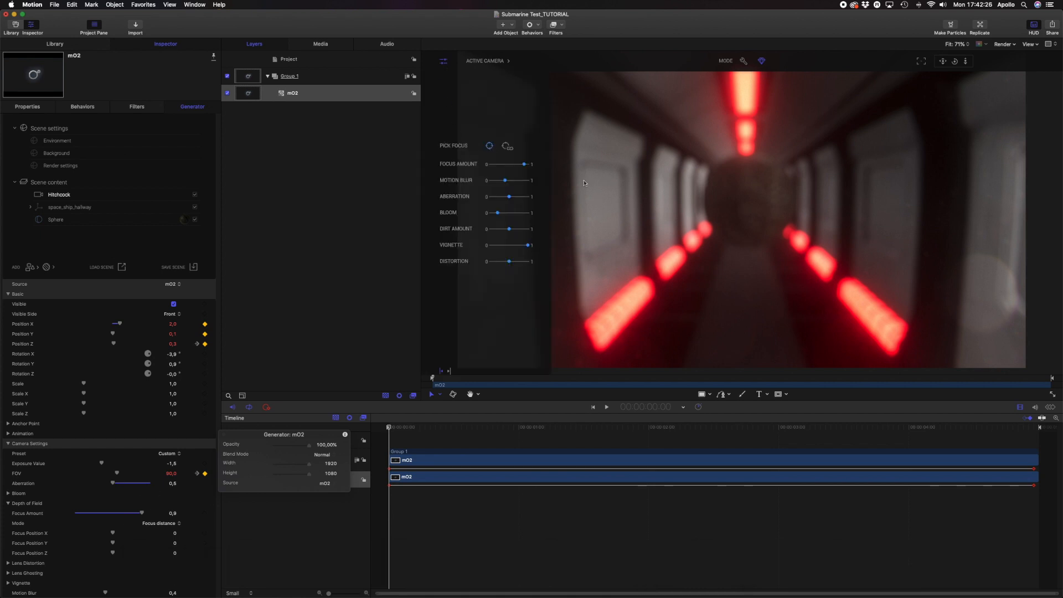
left_click(750, 201)
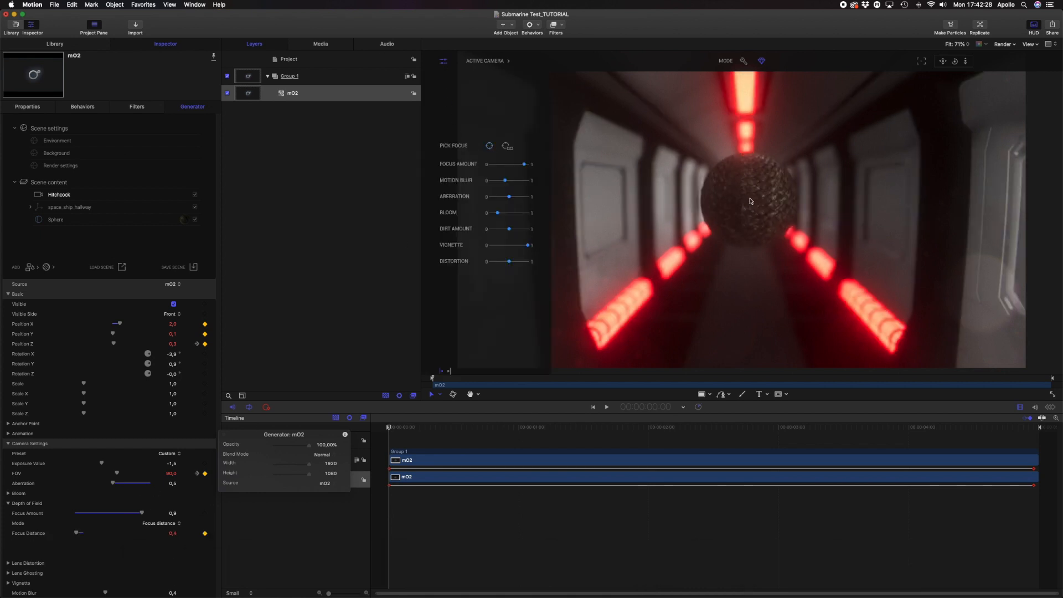
Step: Refocus the camera on the sphere at 4:24 for the closing Focus Distance keyframe, and go back to the first frame
key("End")
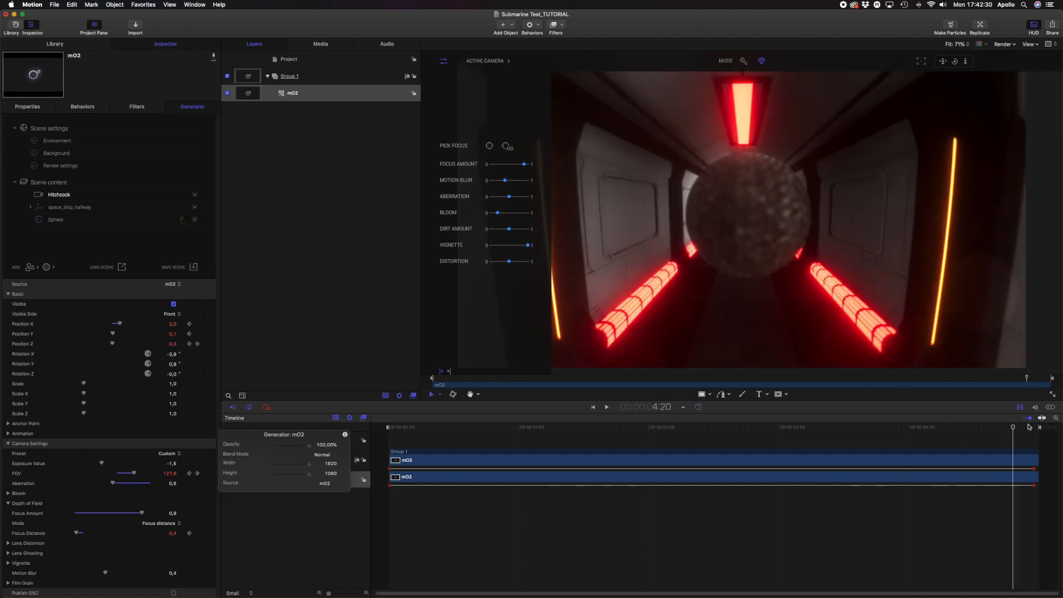
left_click(489, 146)
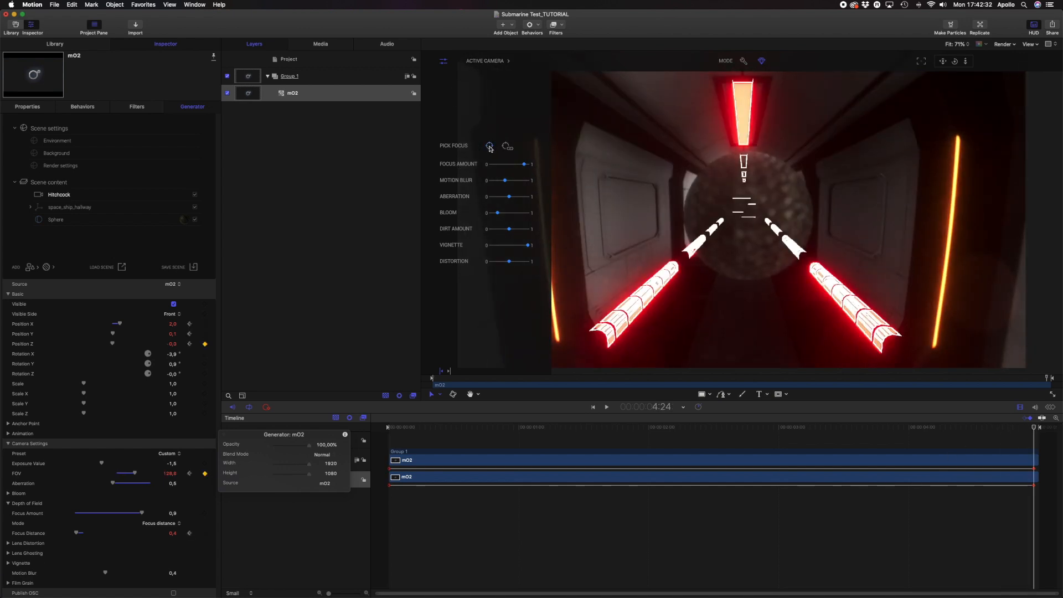
left_click(753, 224)
key("Home")
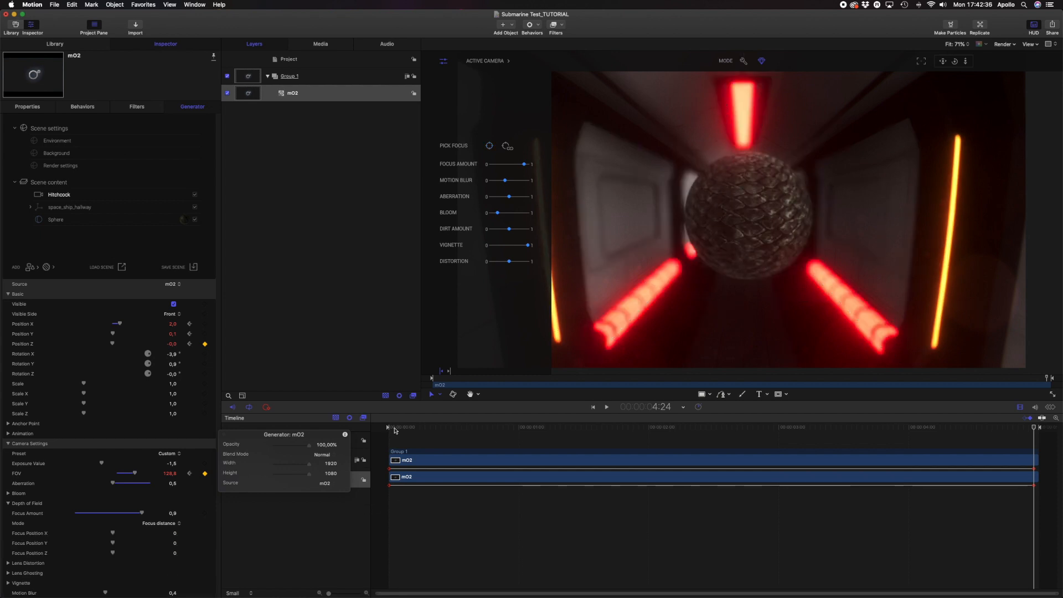
Step: Hide the camera adjustment overlay, build a RAM preview, and play the animation to check the focus
left_click(438, 61)
key("super+r")
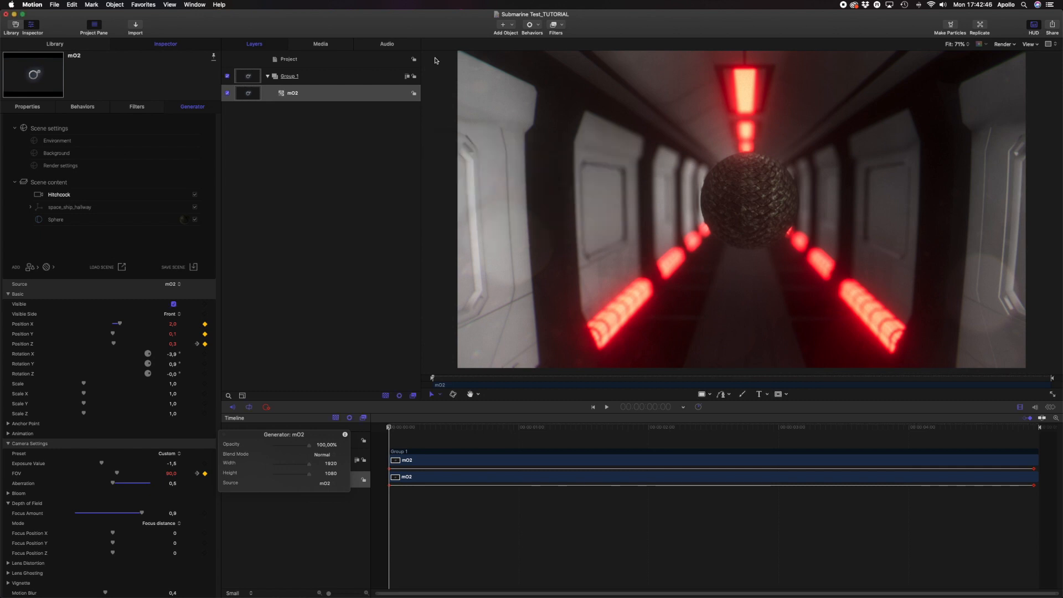
key("space")
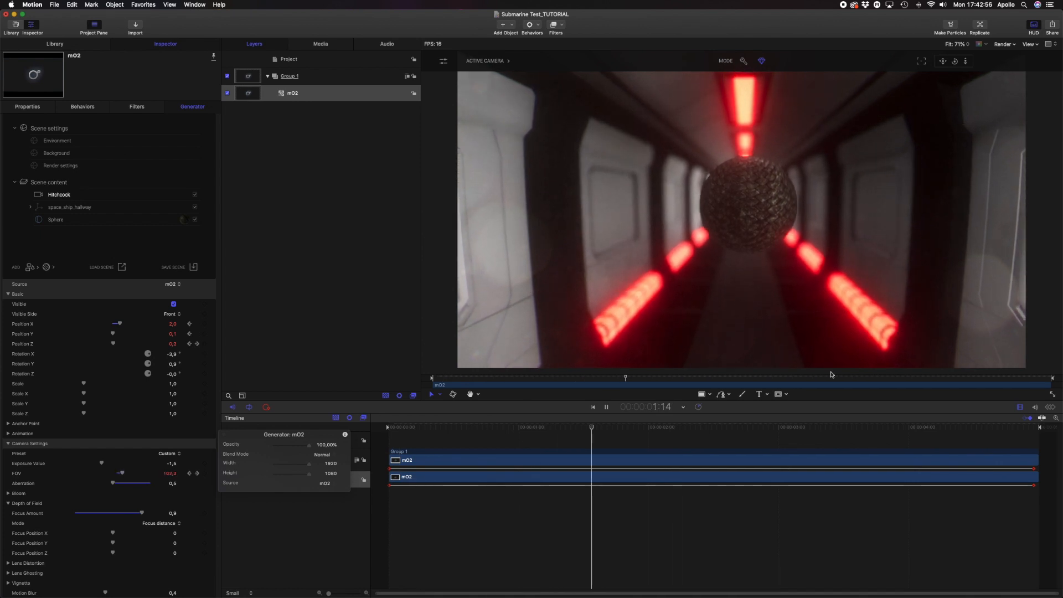
Step: Pick the sphere as the focus point again at 3:04 to add an intermediate focus keyframe, and scrub back to the start
left_click_drag(786, 427, 804, 427)
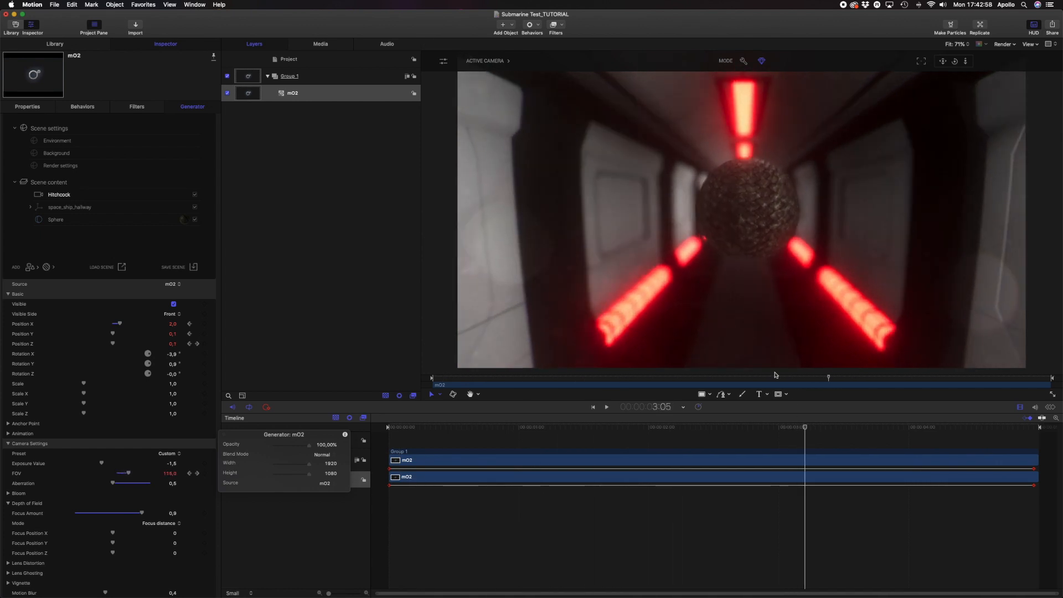
left_click(443, 61)
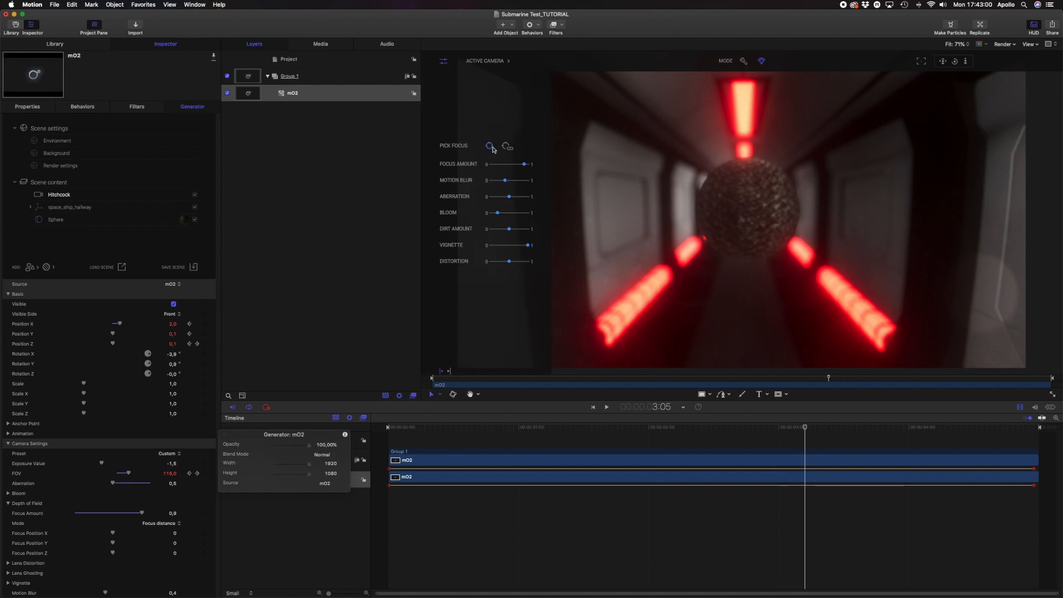
left_click(752, 211)
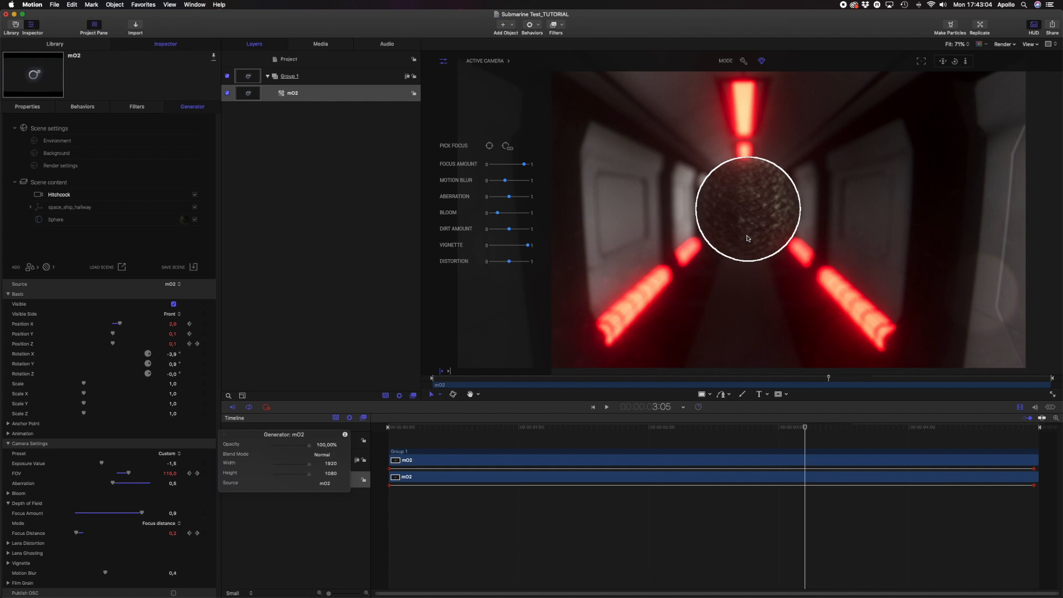
mouse_move(805, 427)
left_mouse_down()
mouse_move(829, 427)
mouse_move(799, 428)
left_mouse_up()
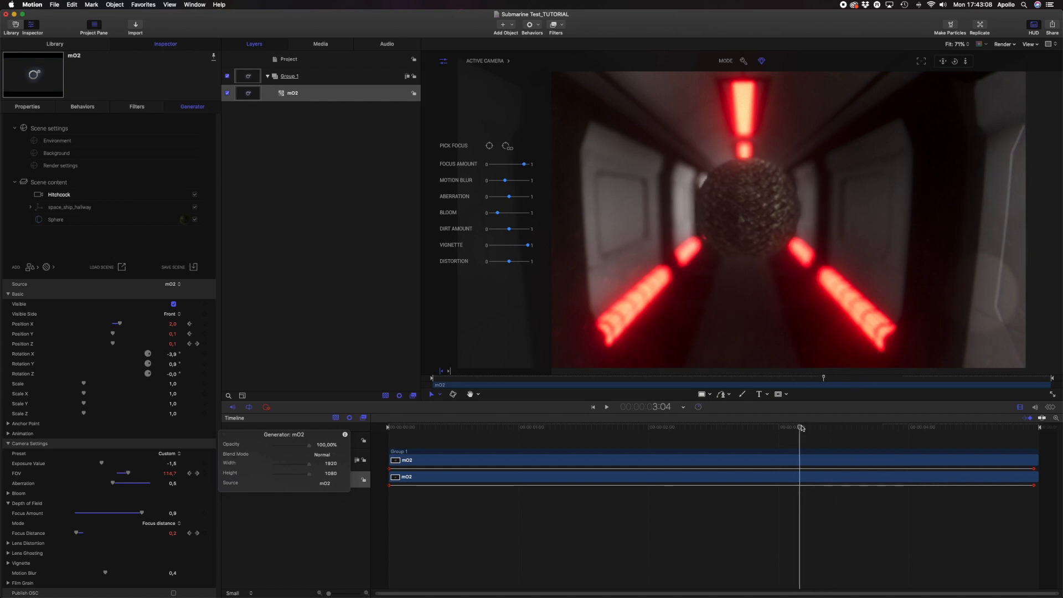
left_click(490, 145)
left_click(753, 244)
key("Right")
left_click_drag(823, 430, 295, 436)
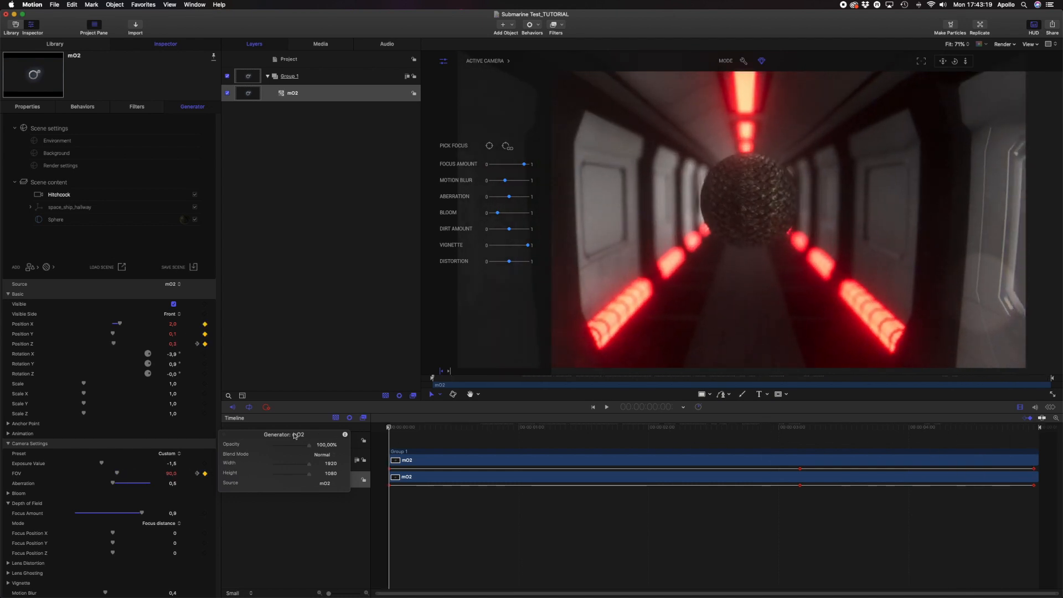
Step: Build a new RAM preview, play the dolly zoom to check the refined focus, and return to the first frame
left_click(445, 61)
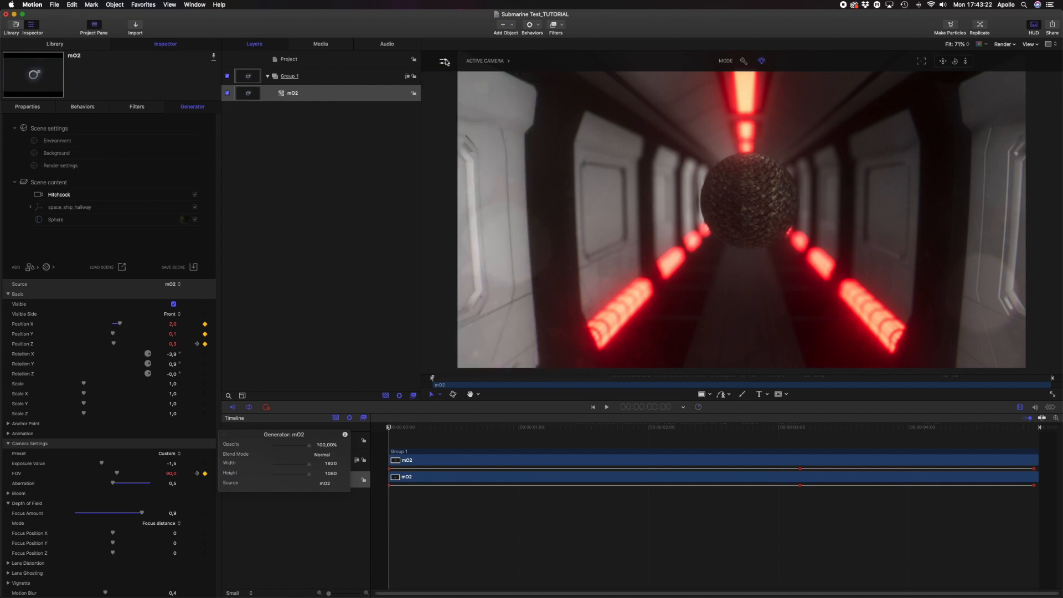
key("super+r")
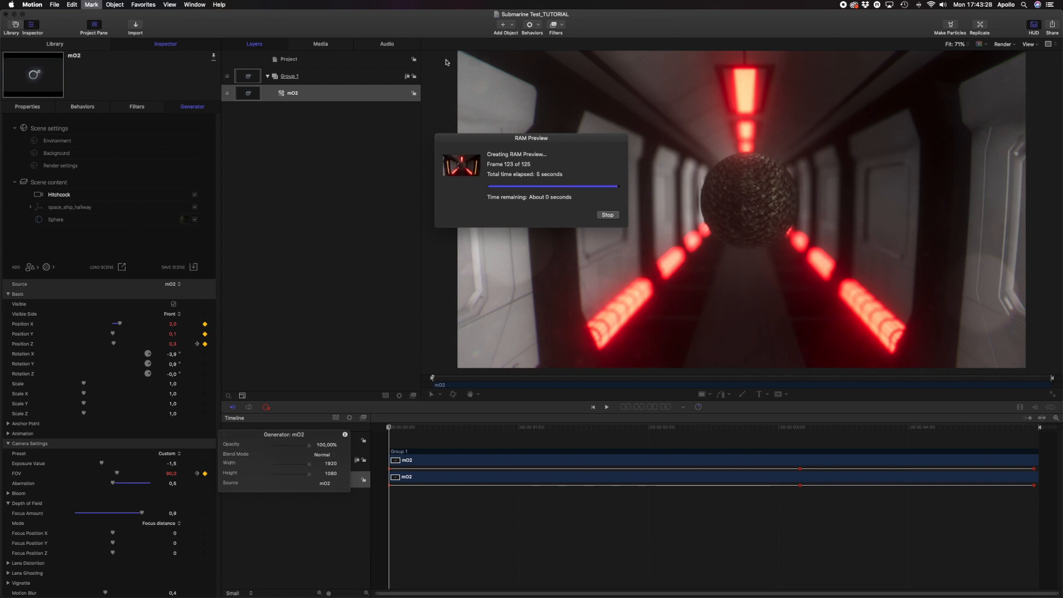
key("space")
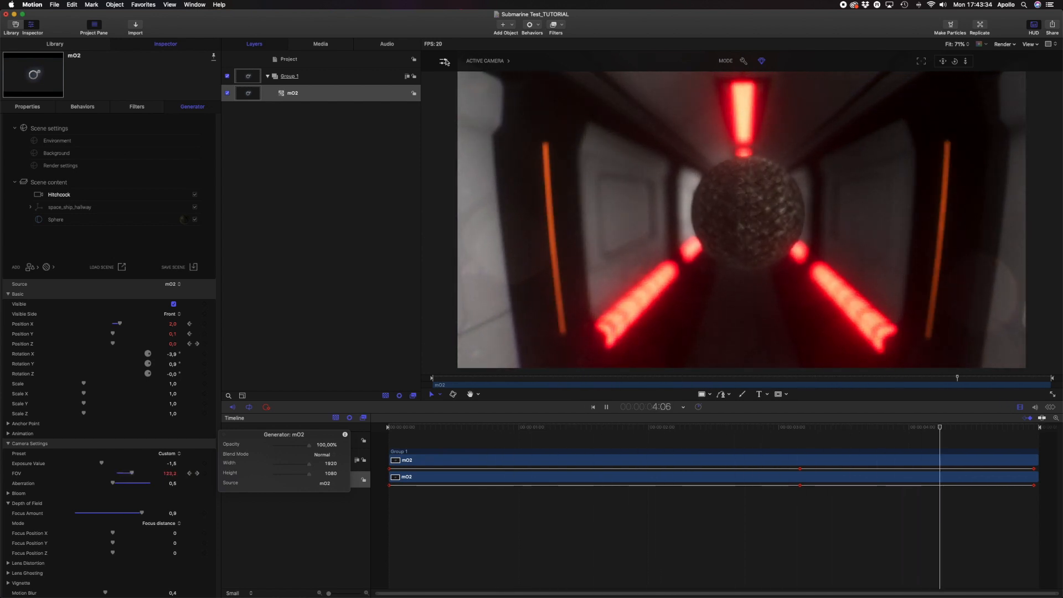
key("space")
left_click_drag(410, 429, 370, 431)
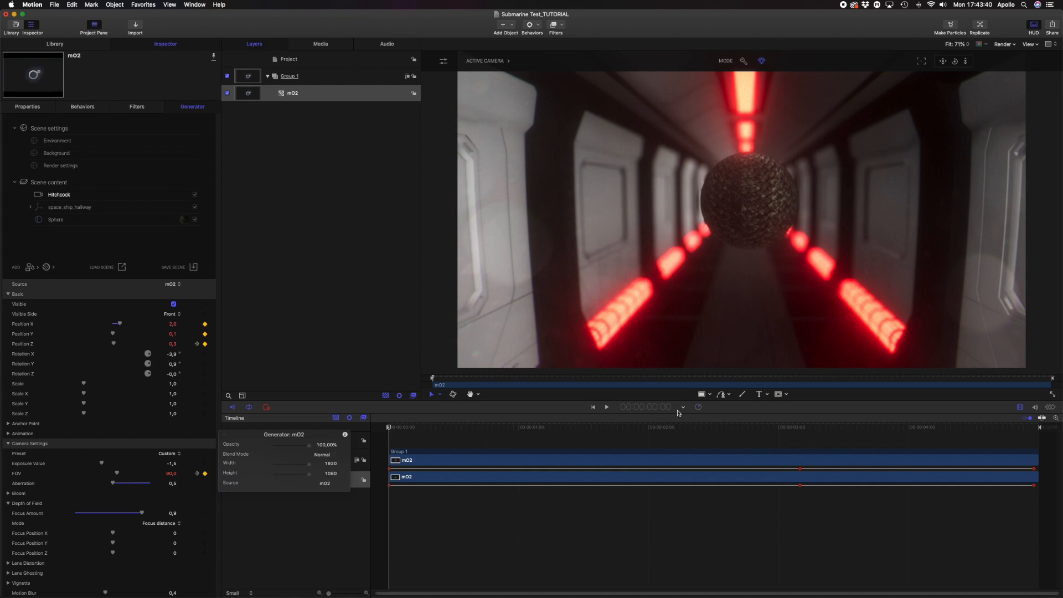
Step: Browse the Soft environment maps in the scene's environment library and confirm the current choice
left_click(72, 142)
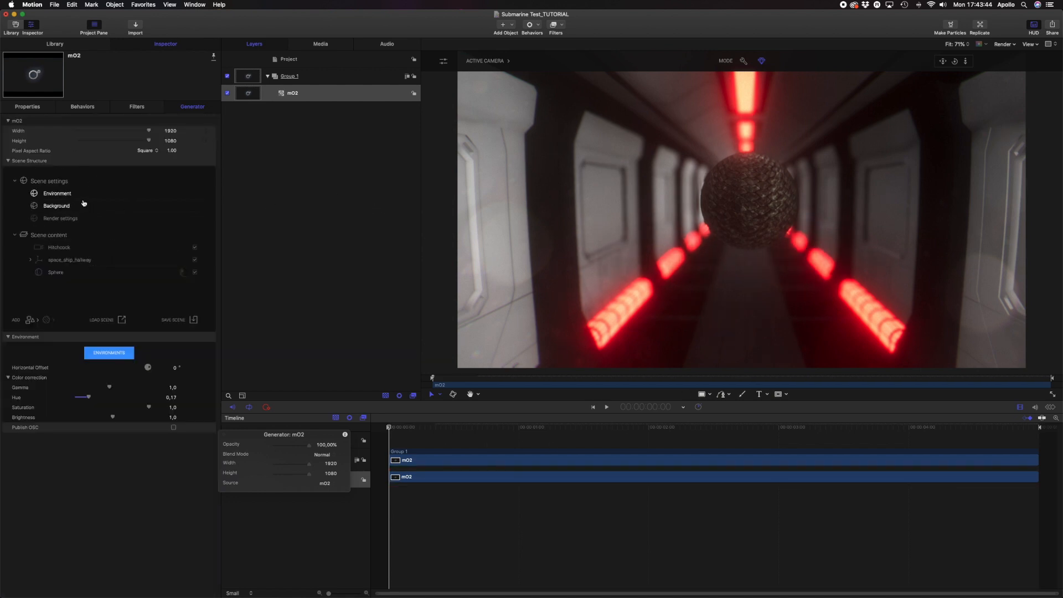
left_click(117, 354)
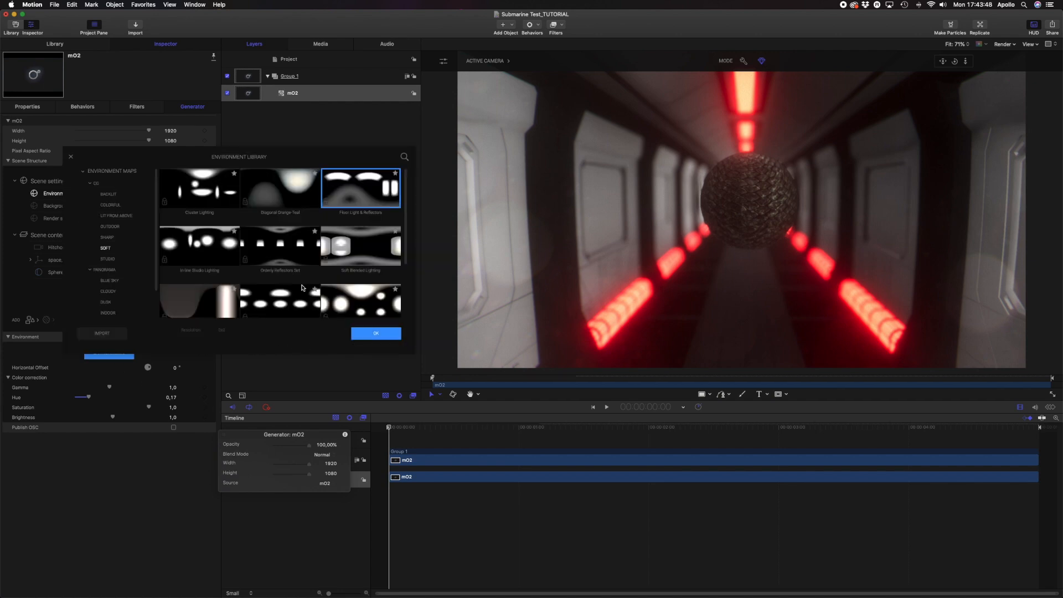
scroll(303, 288, "down", 2)
left_click(378, 334)
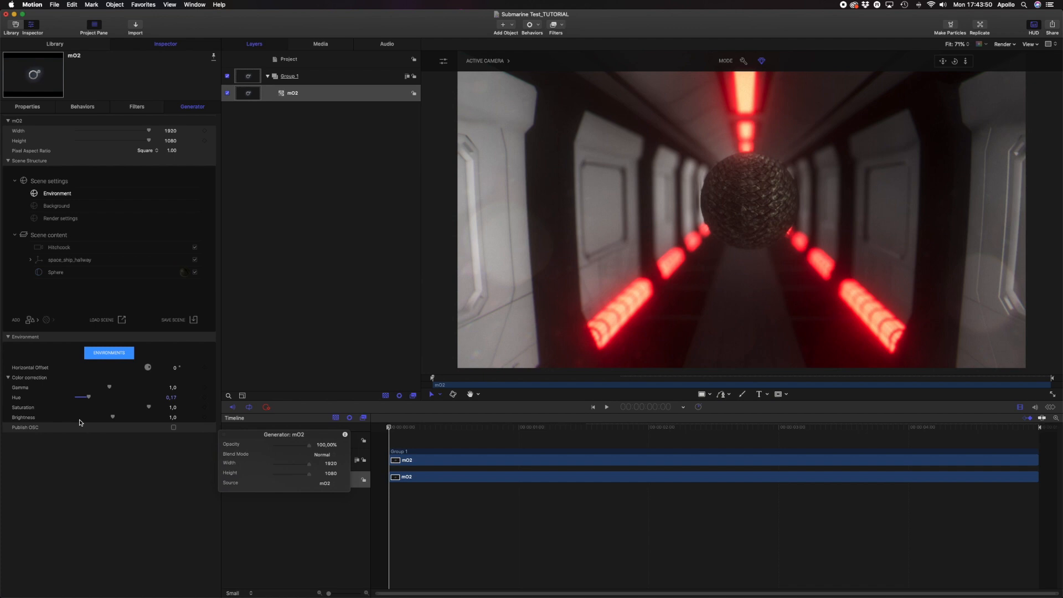
Step: Lower the environment's brightness to 0.47 and its gamma to 0.7
left_click_drag(112, 419, 89, 419)
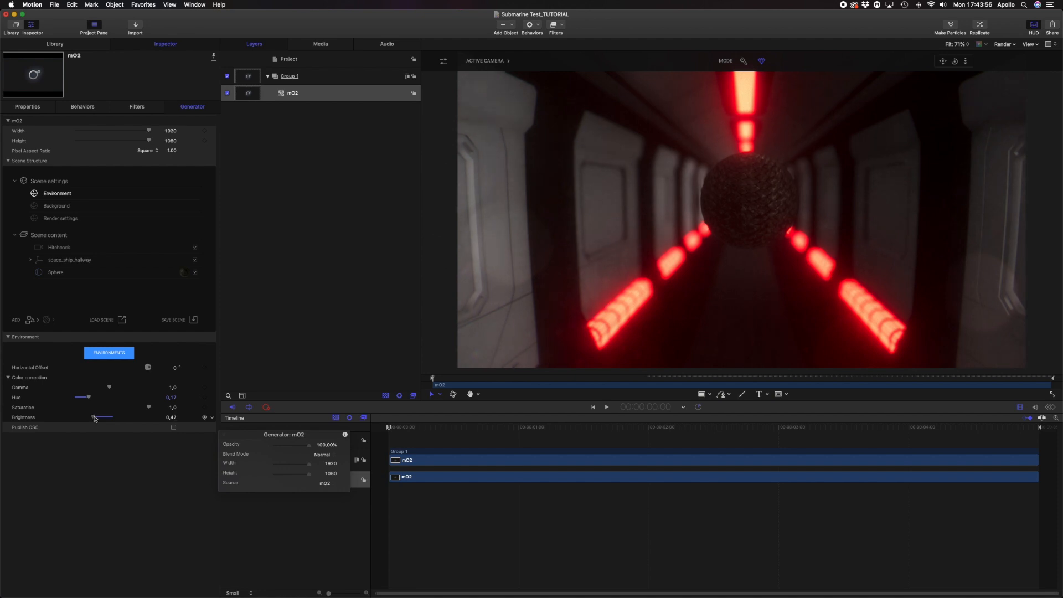
left_click_drag(105, 389, 97, 390)
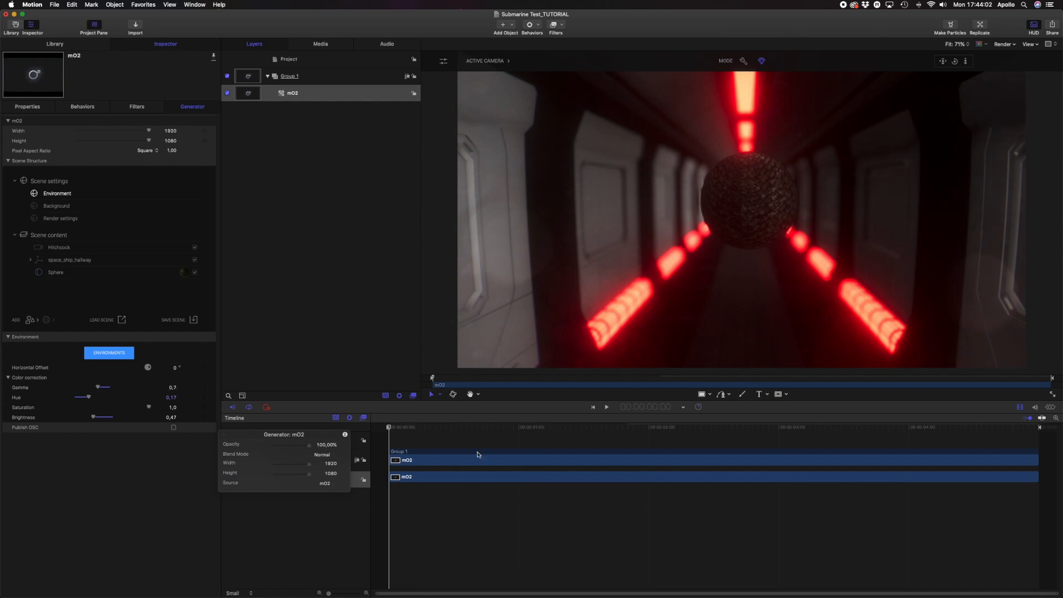
left_click_drag(400, 429, 355, 449)
Step: Add a Color Wheels filter to Group 1
left_click(338, 77)
left_click(555, 25)
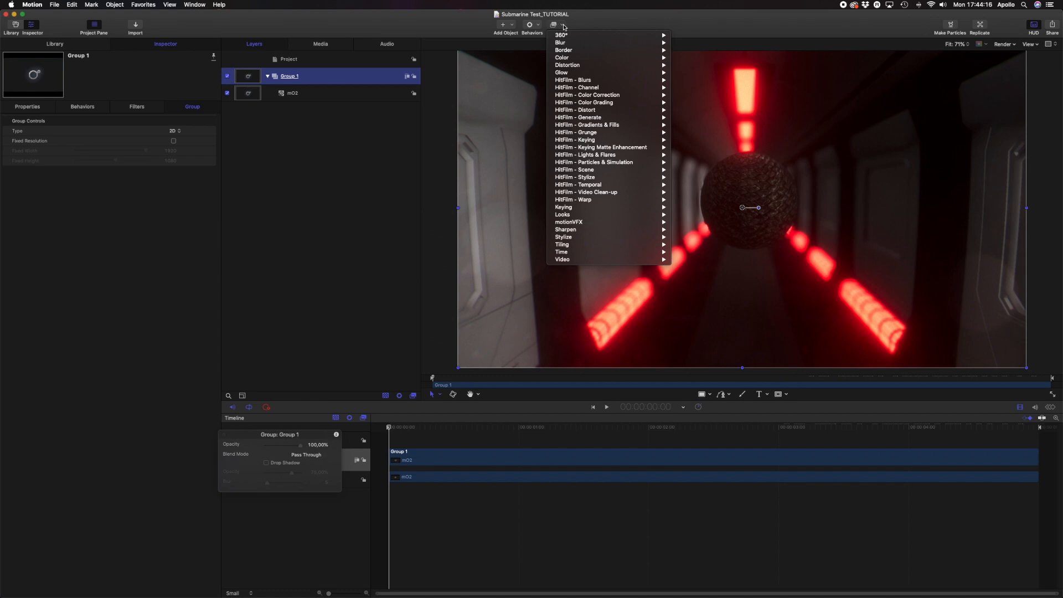
mouse_move(592, 58)
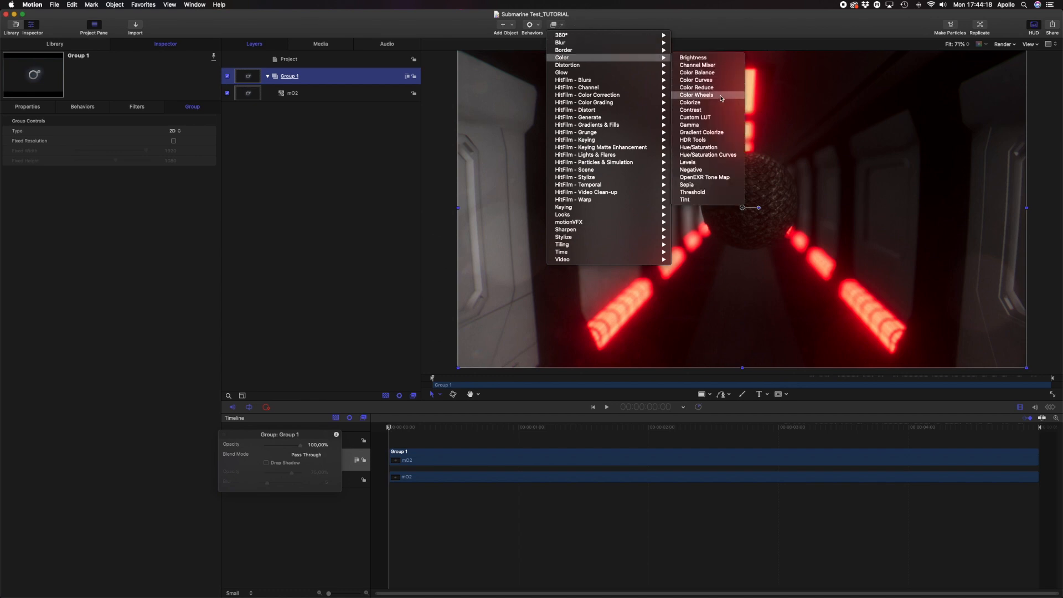
left_click(731, 95)
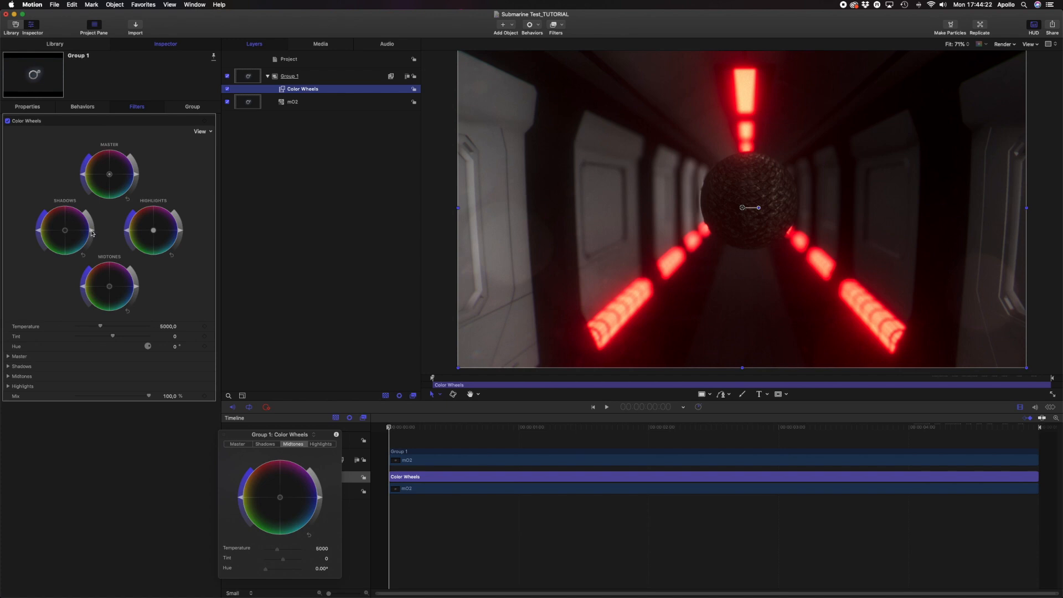
Step: Slightly raise the brightness of the shadows and highlights in the Color Wheels filter
left_click_drag(92, 233, 92, 230)
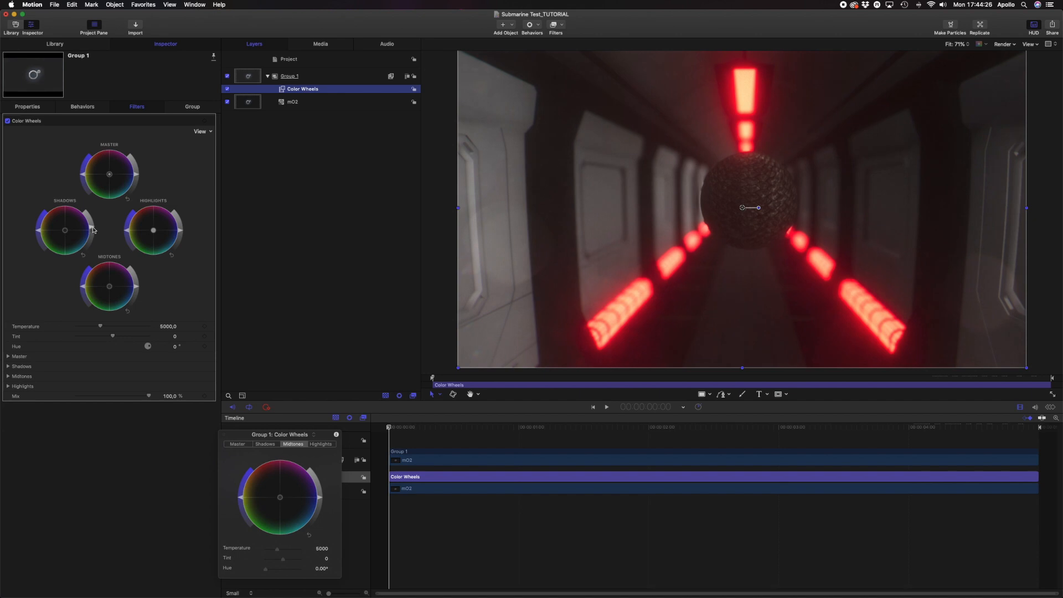
left_click(93, 230)
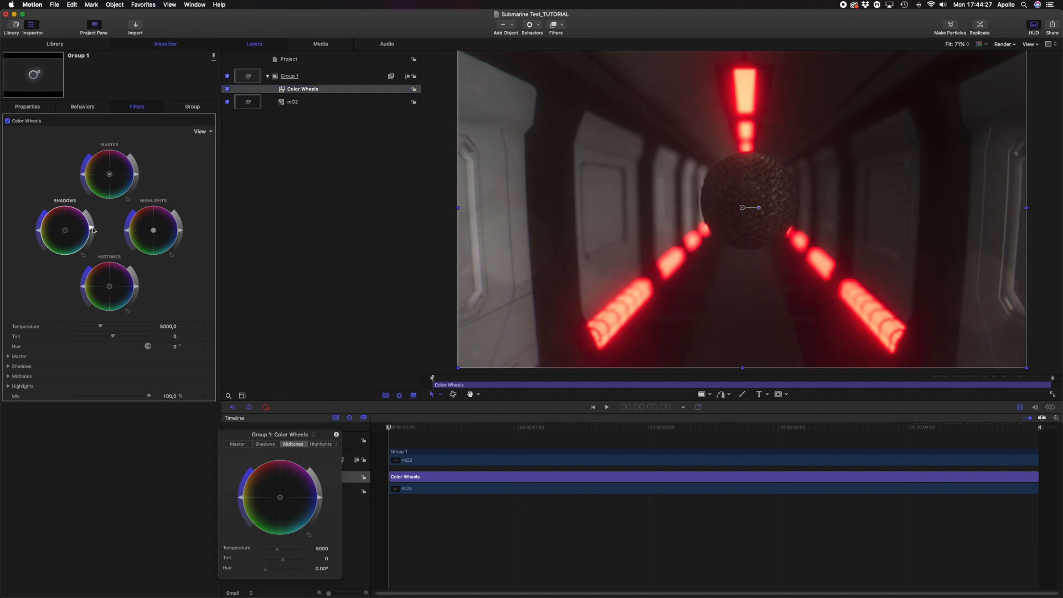
left_click(182, 230)
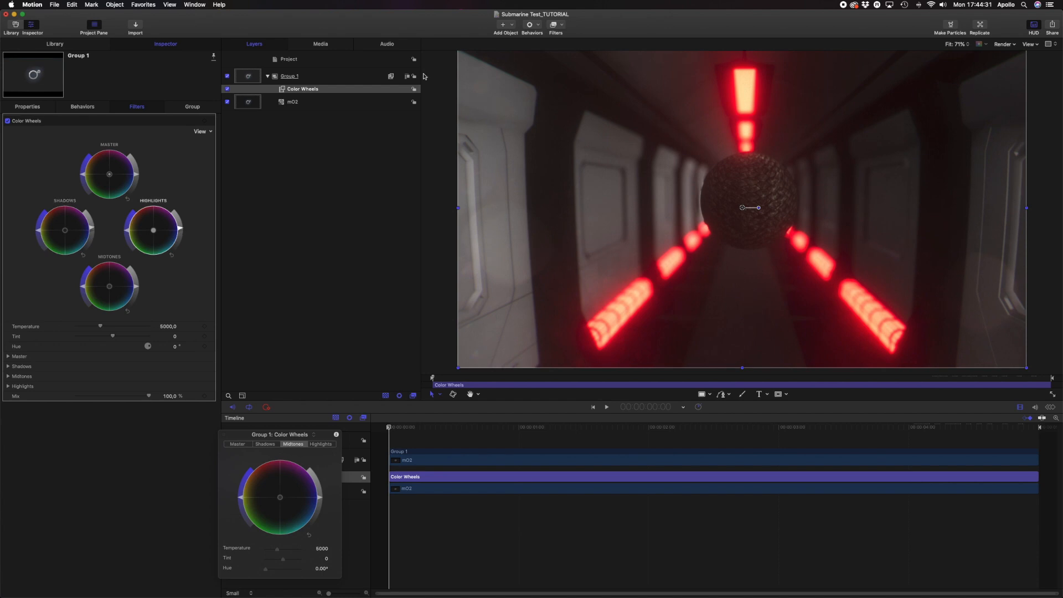
Step: Add an mLUT filter to Group 1 and choose the Action Hero preset
left_click(333, 76)
left_click(555, 26)
left_click(690, 226)
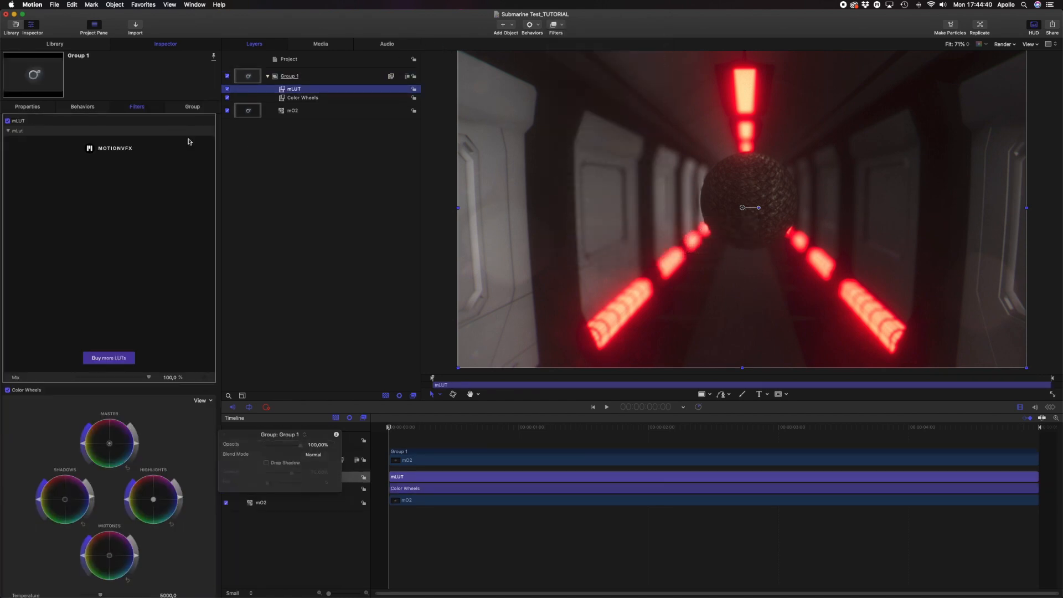
left_click(118, 172)
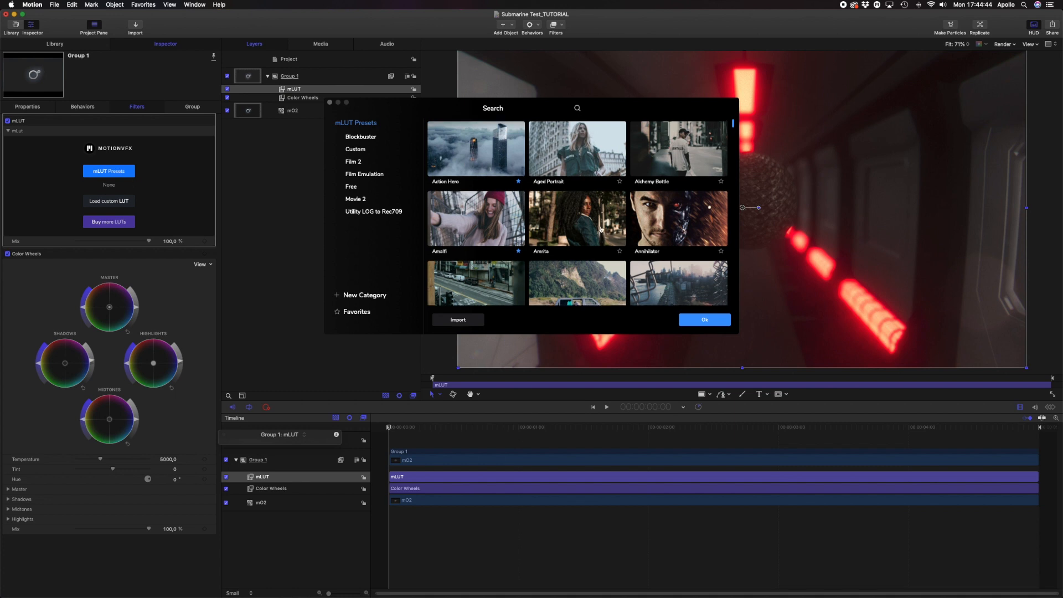
left_click(474, 148)
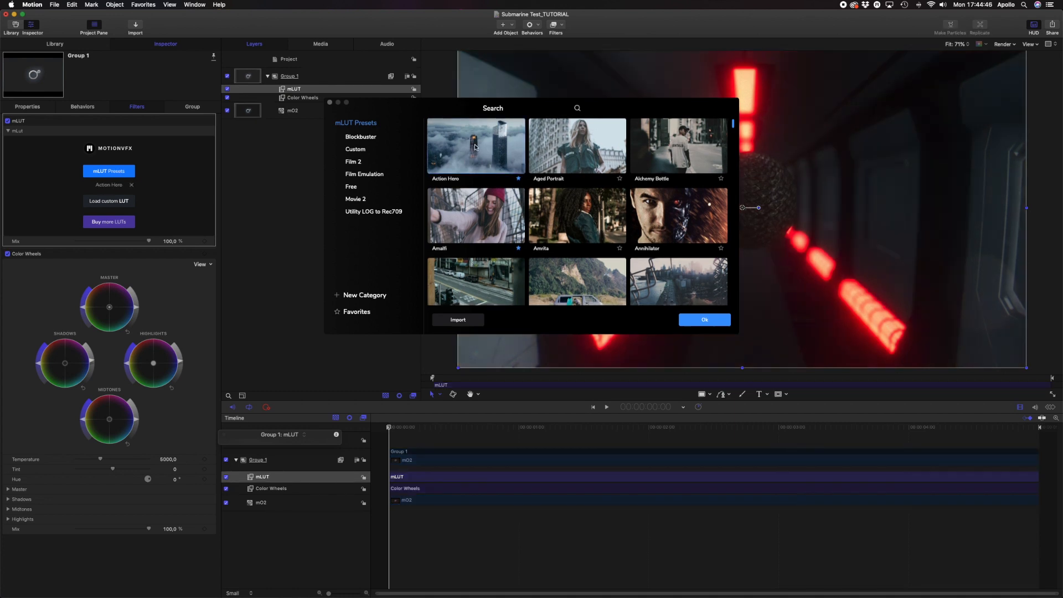
Step: Move the preset browser off the viewport and try the Backwoods and Hammer Lord presets on the hallway
left_click(540, 107)
left_click_drag(541, 106, 288, 225)
scroll(252, 374, "down", 3)
left_click(252, 374)
scroll(252, 374, "down", 10)
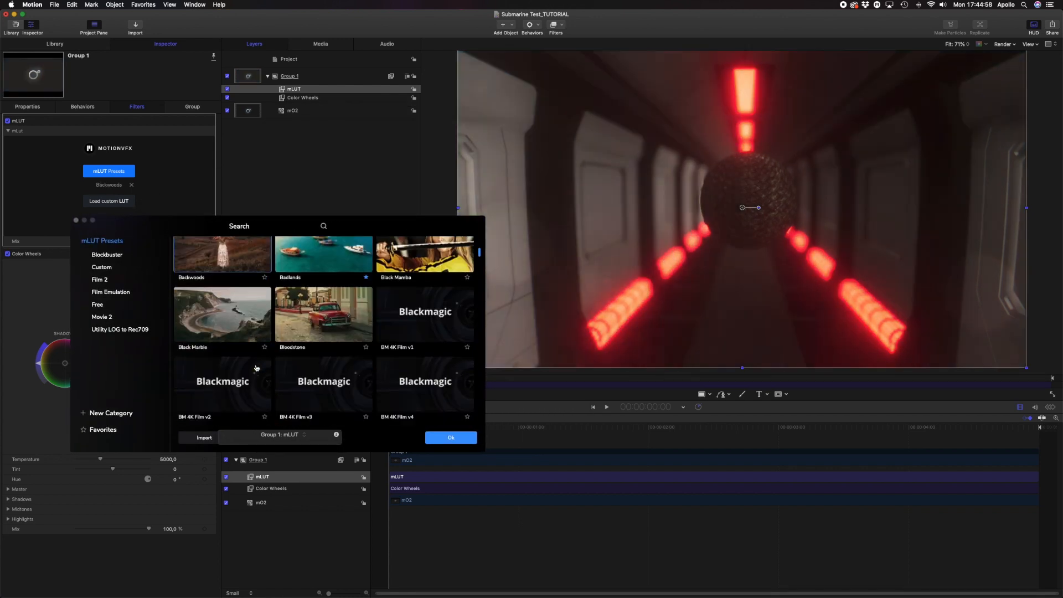
scroll(299, 316, "up", 8)
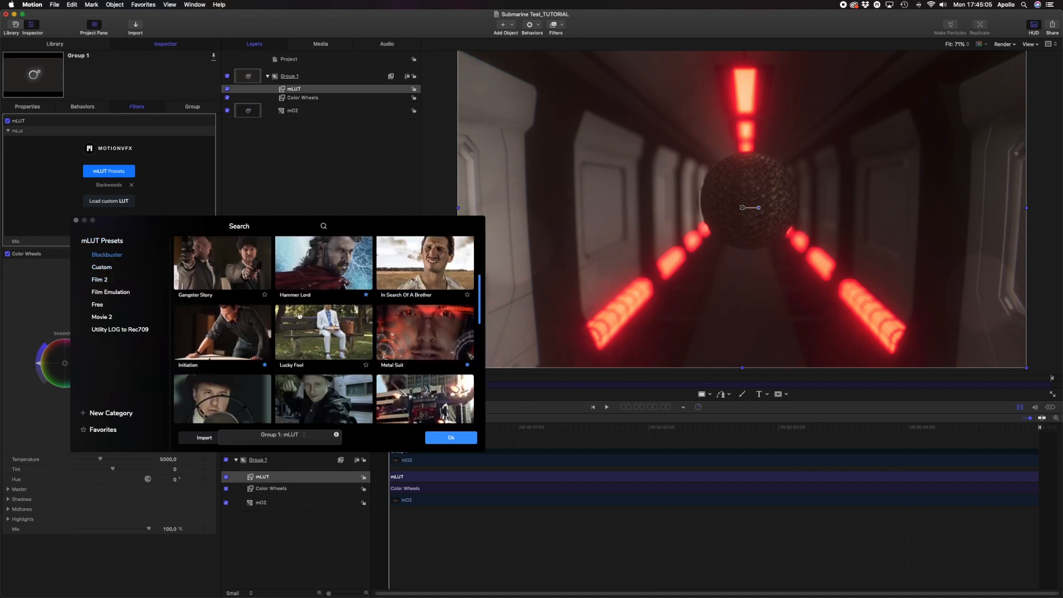
left_click(307, 312)
scroll(307, 311, "up", 4)
left_click(110, 242)
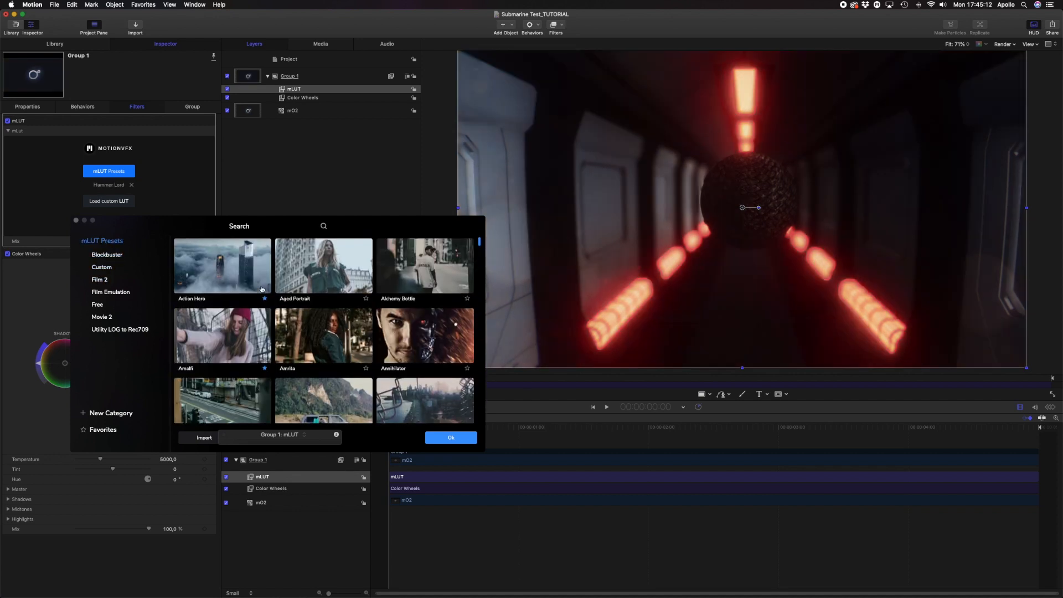
Step: Choose Action Hero as the mLUT preset and confirm the choice
left_click(238, 273)
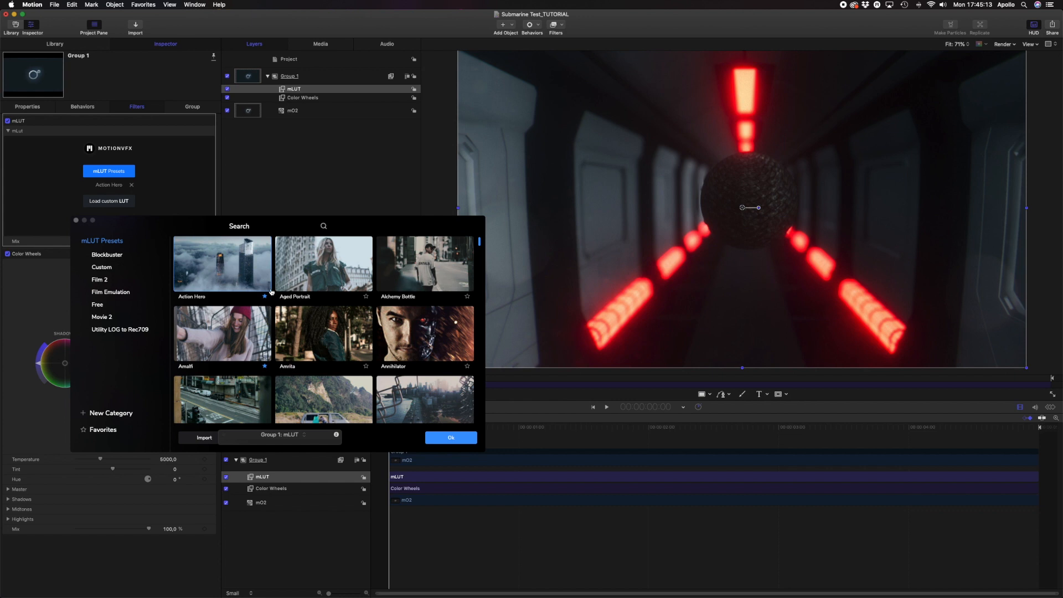
left_click(451, 438)
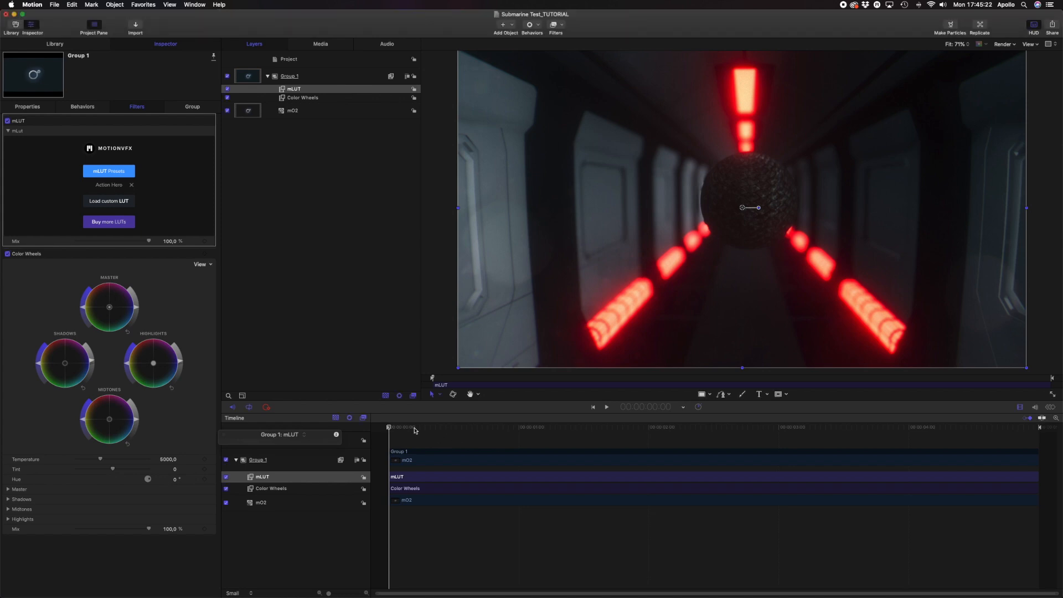
Step: Play the graded Group 1 animation to check it, and return the playhead to the beginning
left_click(340, 76)
key("space")
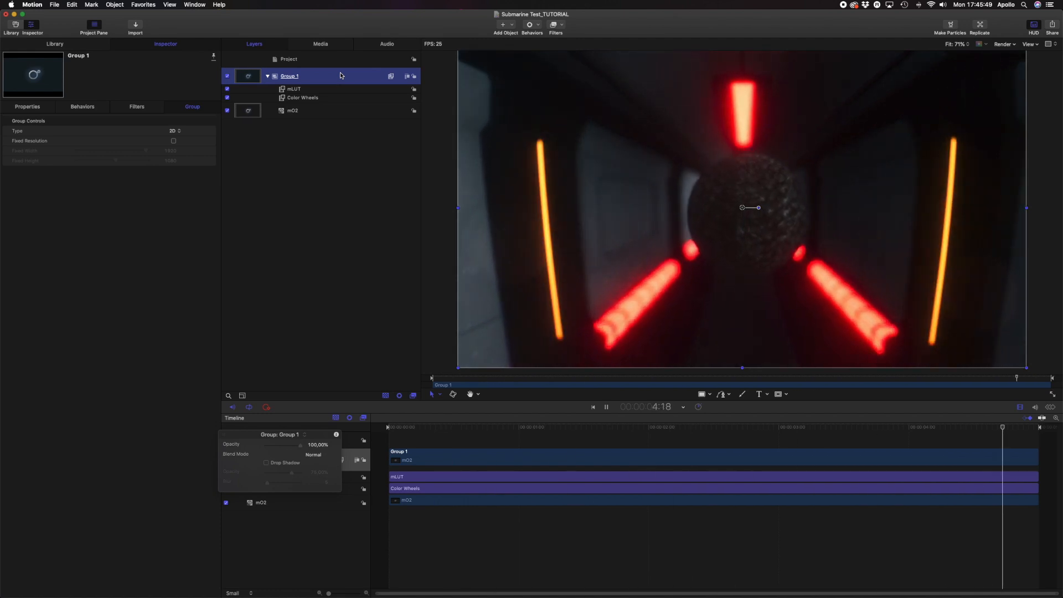
key("space")
left_click_drag(406, 430, 394, 431)
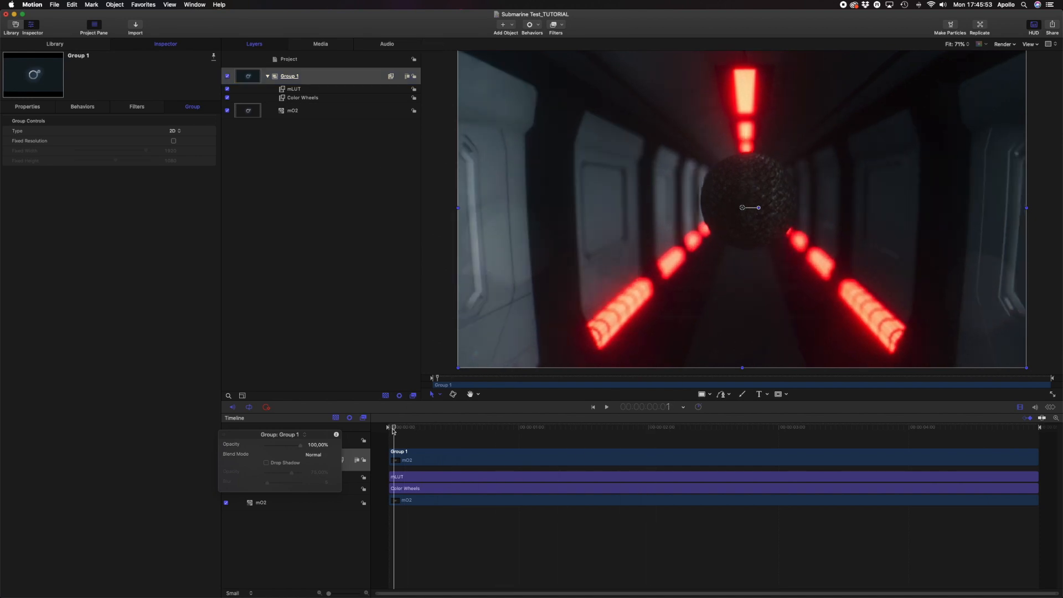
Step: Select the Hitchcock camera in the mO2 scene, activate mO2's on-screen controls, and switch the viewport to the simplified render mode
left_click(314, 115)
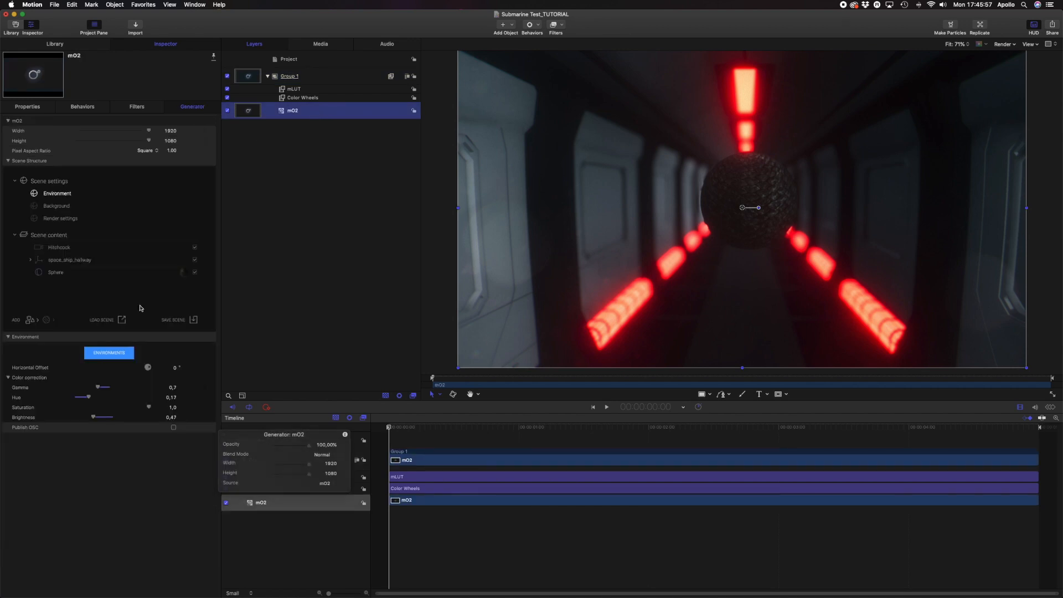
left_click(68, 247)
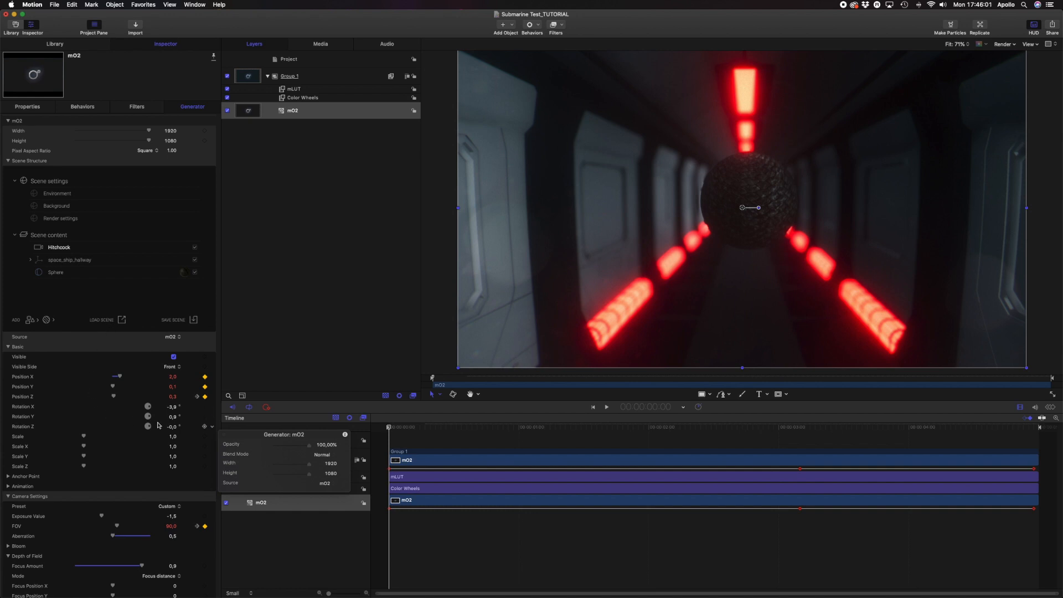
scroll(165, 419, "down", 1)
scroll(172, 416, "down", 1)
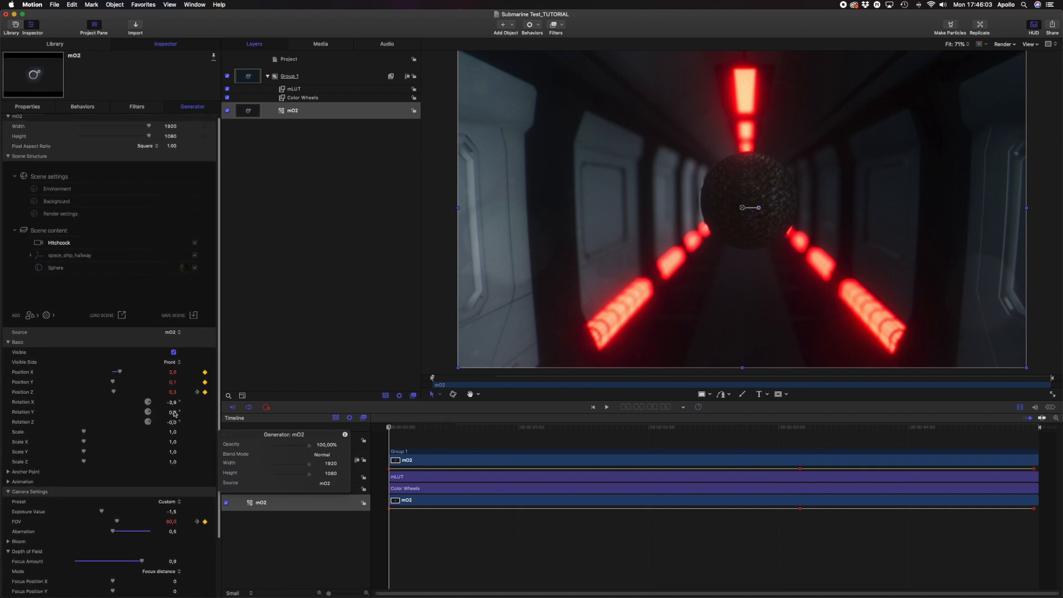
scroll(174, 412, "down", 1)
right_click(683, 118)
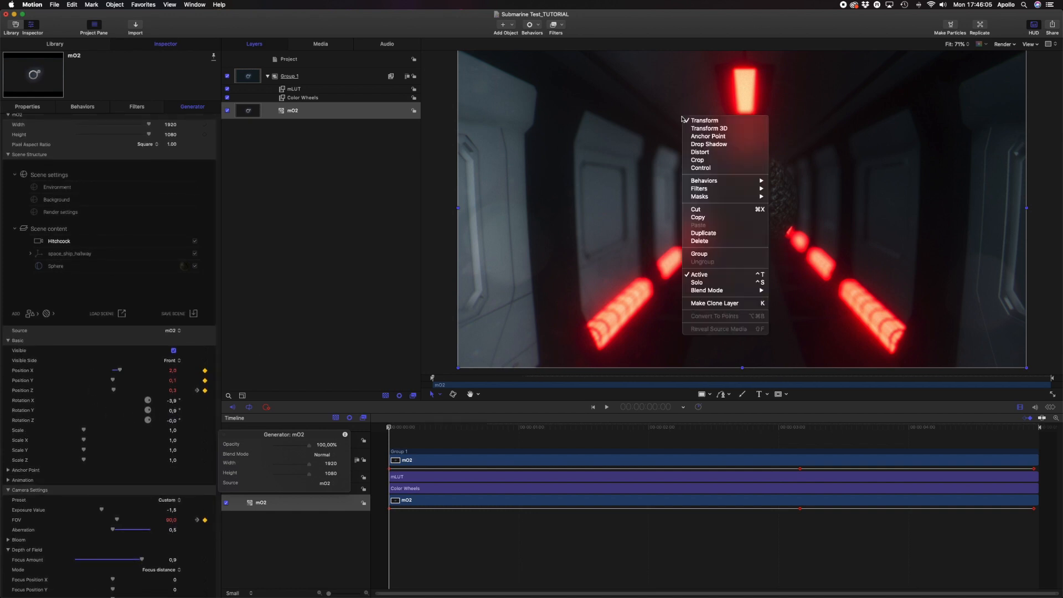
left_click(702, 168)
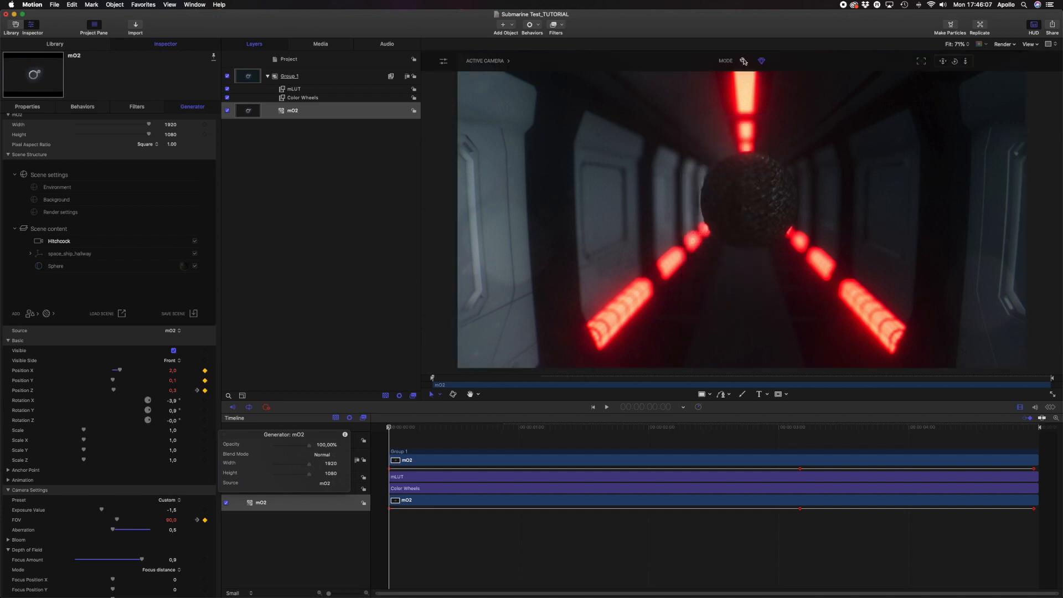
left_click(743, 61)
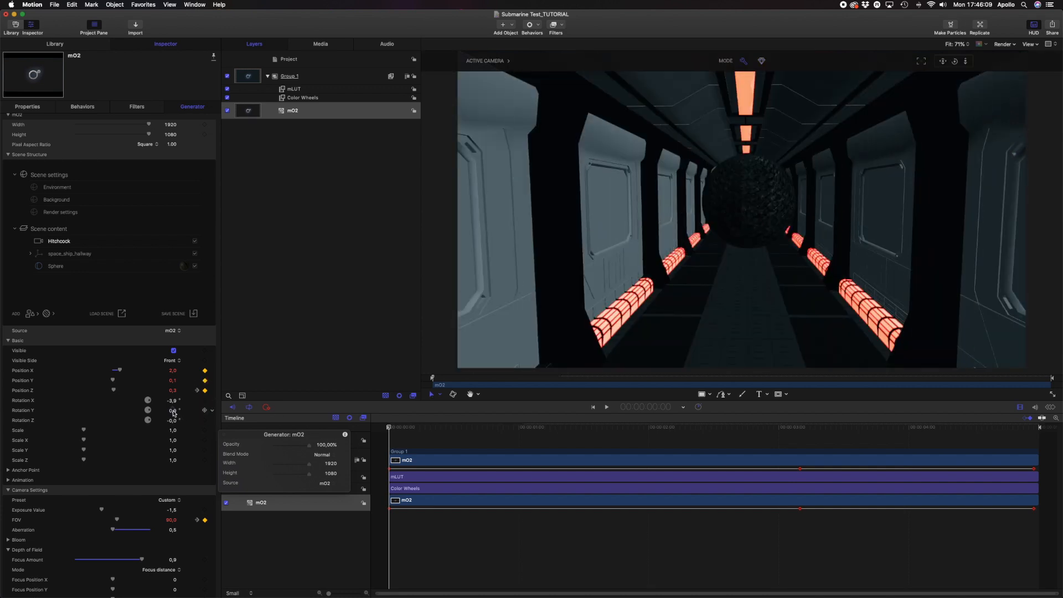
Step: Keyframe the Hitchcock camera's Rotation Z at 0° on the first frame and 3° at 4:24
mouse_move(172, 410)
left_mouse_down()
mouse_move(171, 400)
mouse_move(184, 425)
left_mouse_up()
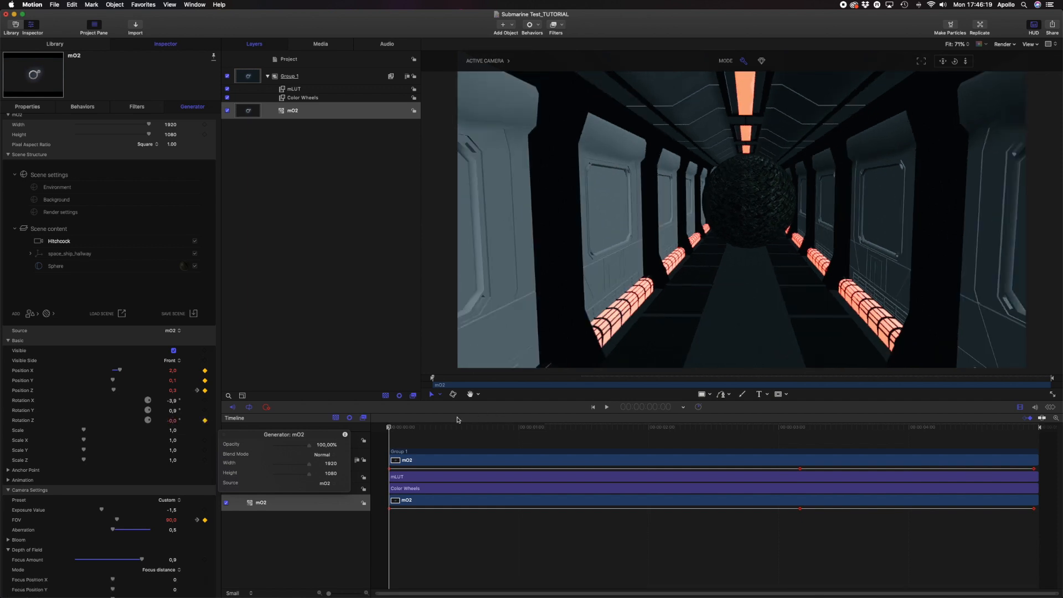
left_click_drag(457, 427, 1060, 468)
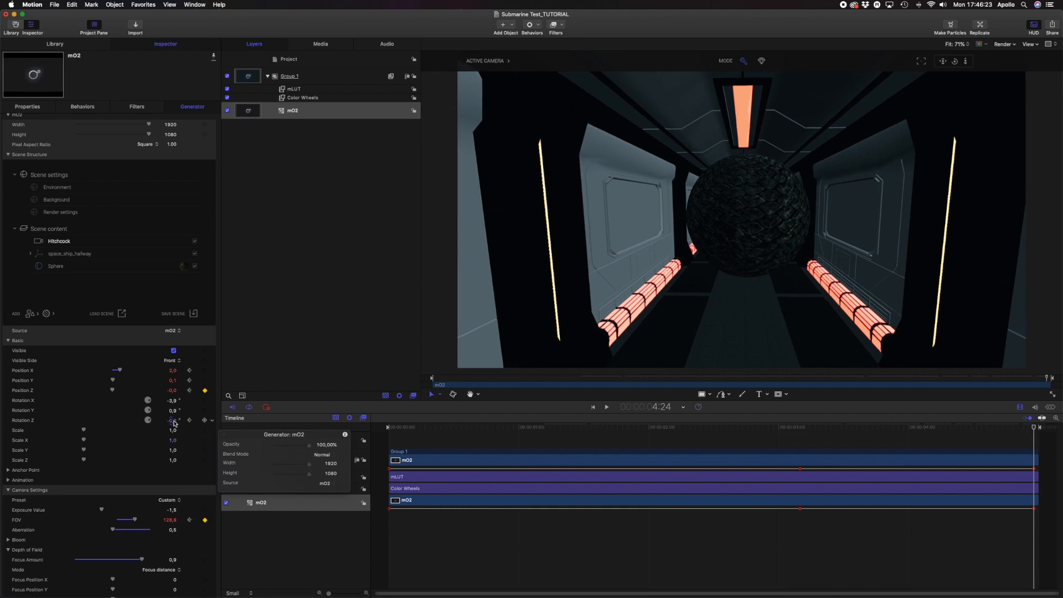
left_click_drag(174, 424, 171, 419)
Step: Switch the viewport back to the full-quality render mode and create a RAM preview of the animation
left_click(762, 61)
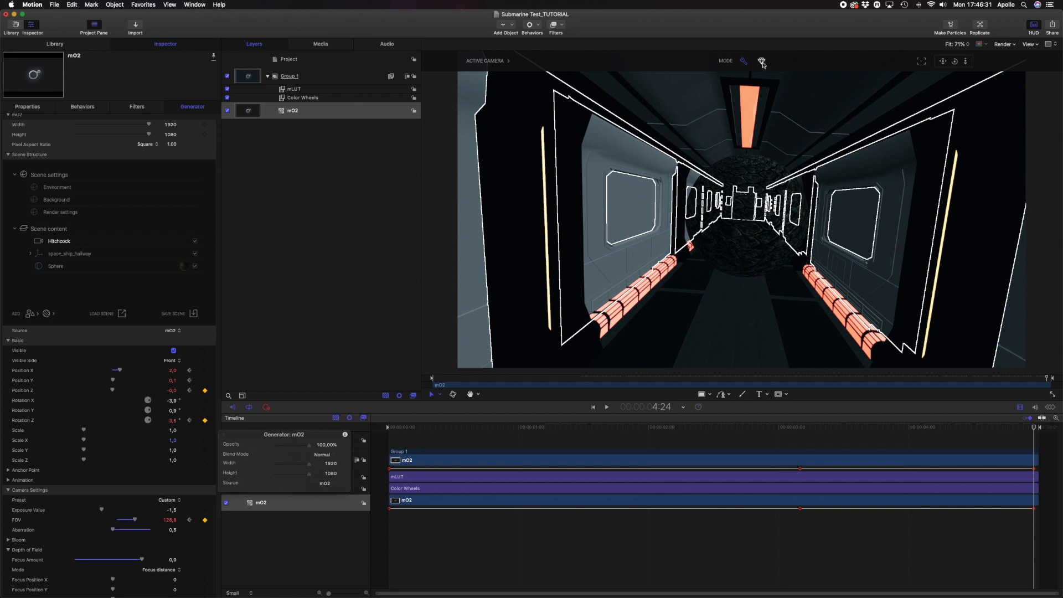
left_click(761, 62)
key("super+r")
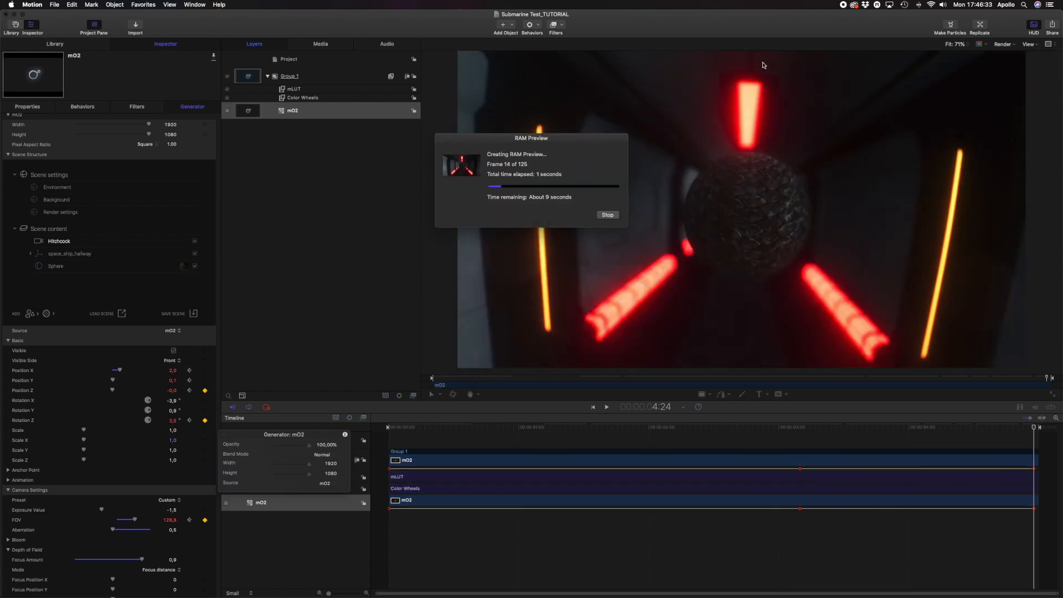